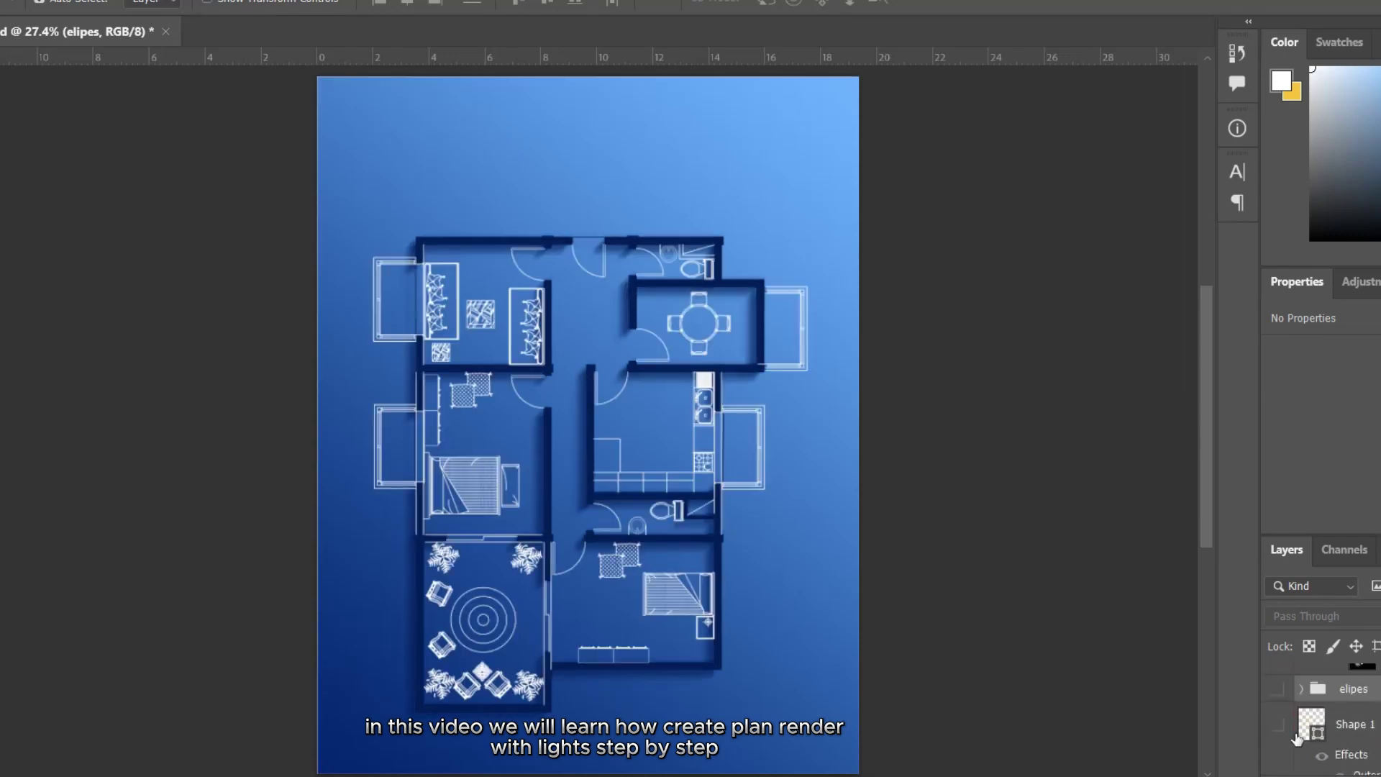
Step: Turn on the Shape 1 layer so its glowing gold wall outlines appear
click(1278, 725)
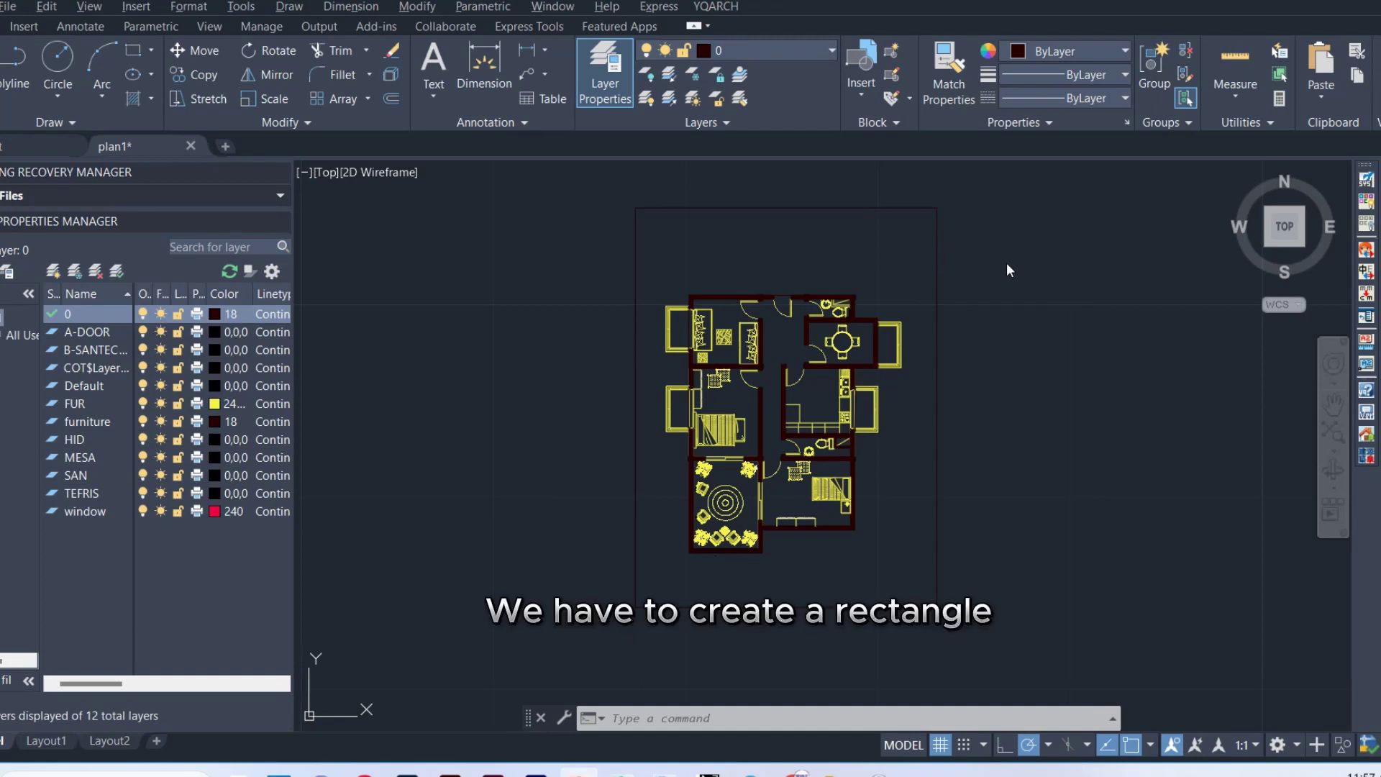
Step: Turn off the FUR furniture layer so only the walls remain visible
click(1007, 269)
key(Escape)
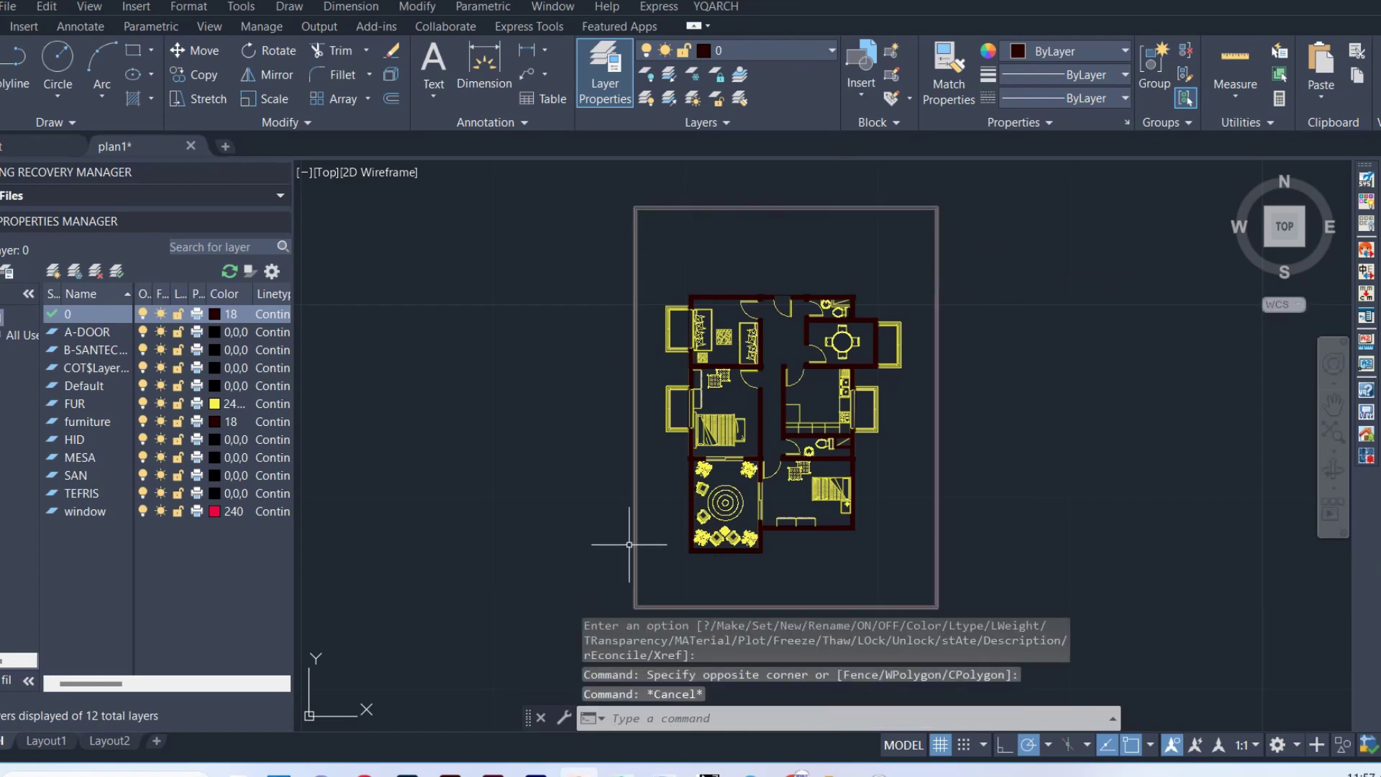
click(774, 49)
click(652, 191)
click(1004, 295)
text(pr)
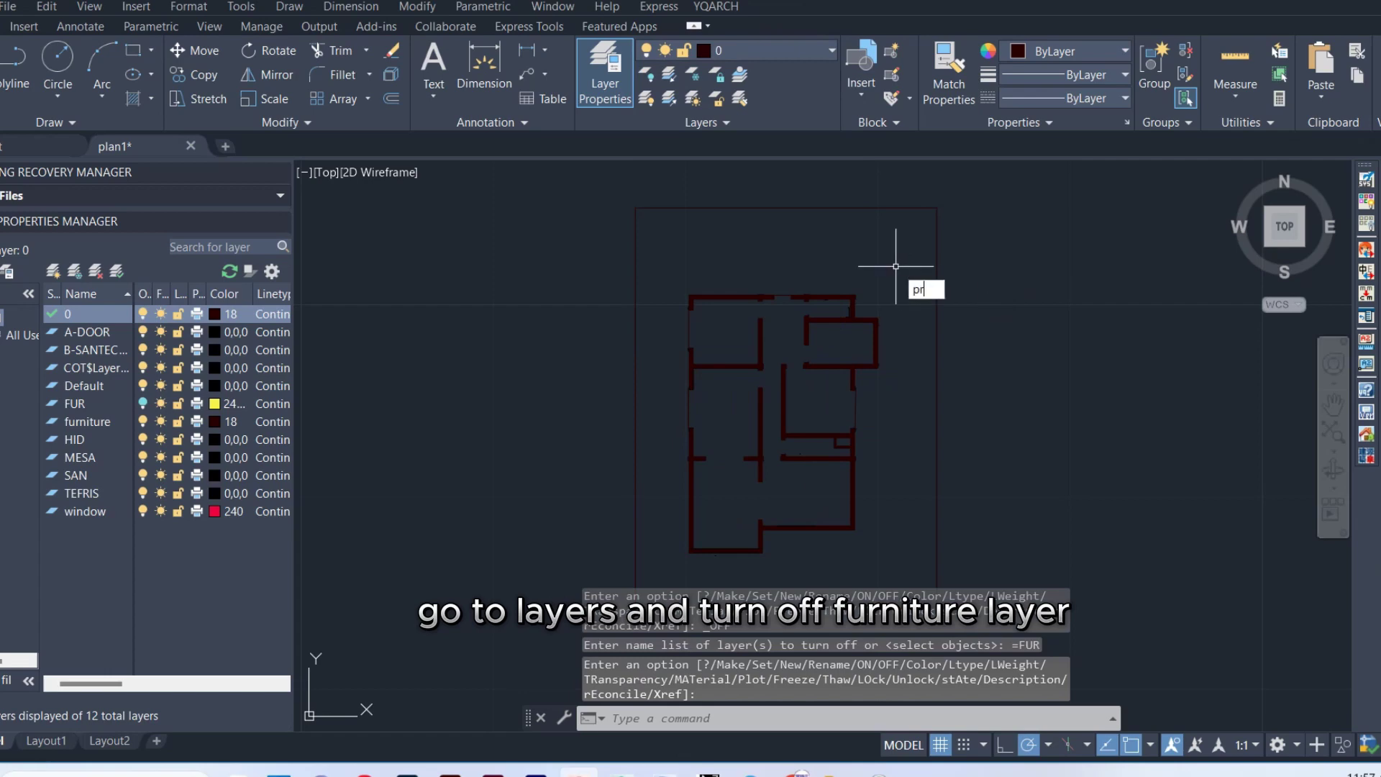
Step: Plot to DWG To PDF using a window picked at the frame rectangle's corners
text(int)
key(Return)
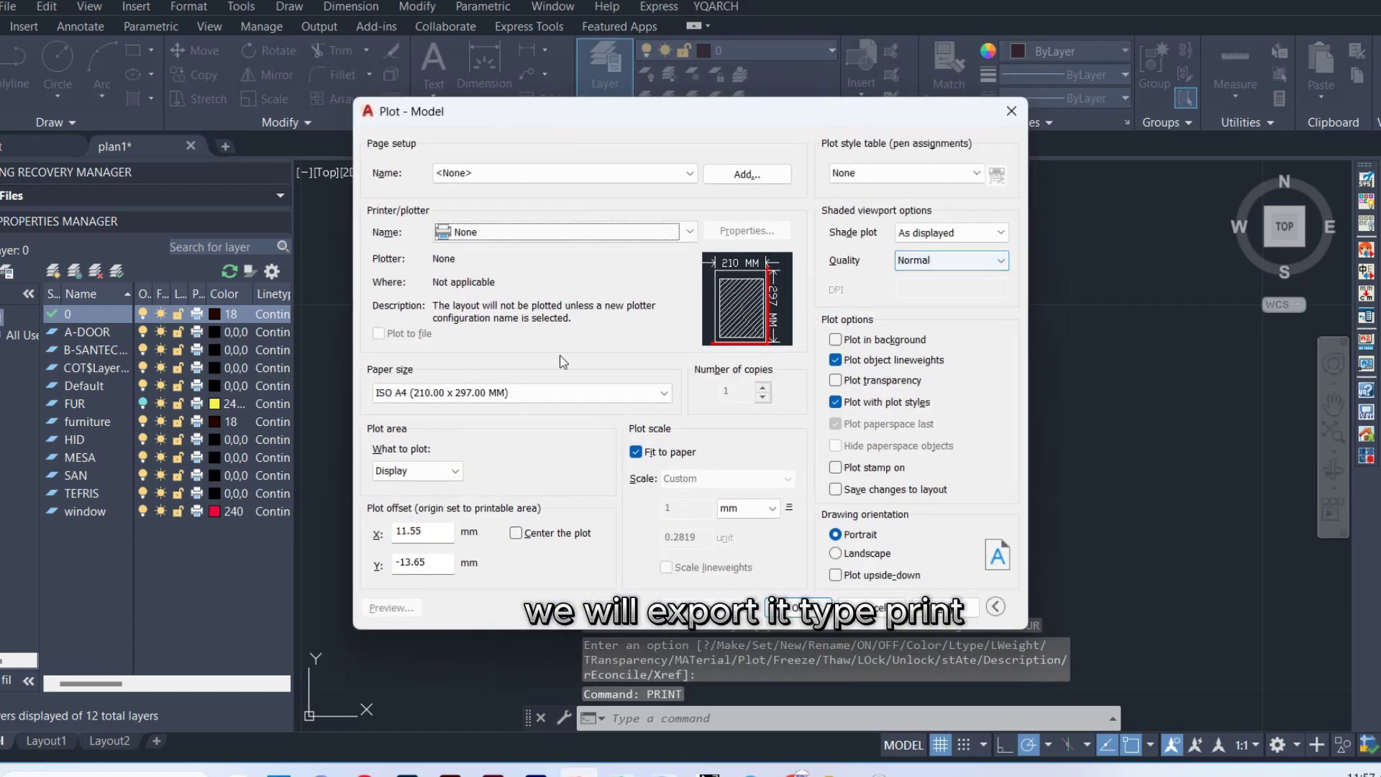
click(507, 234)
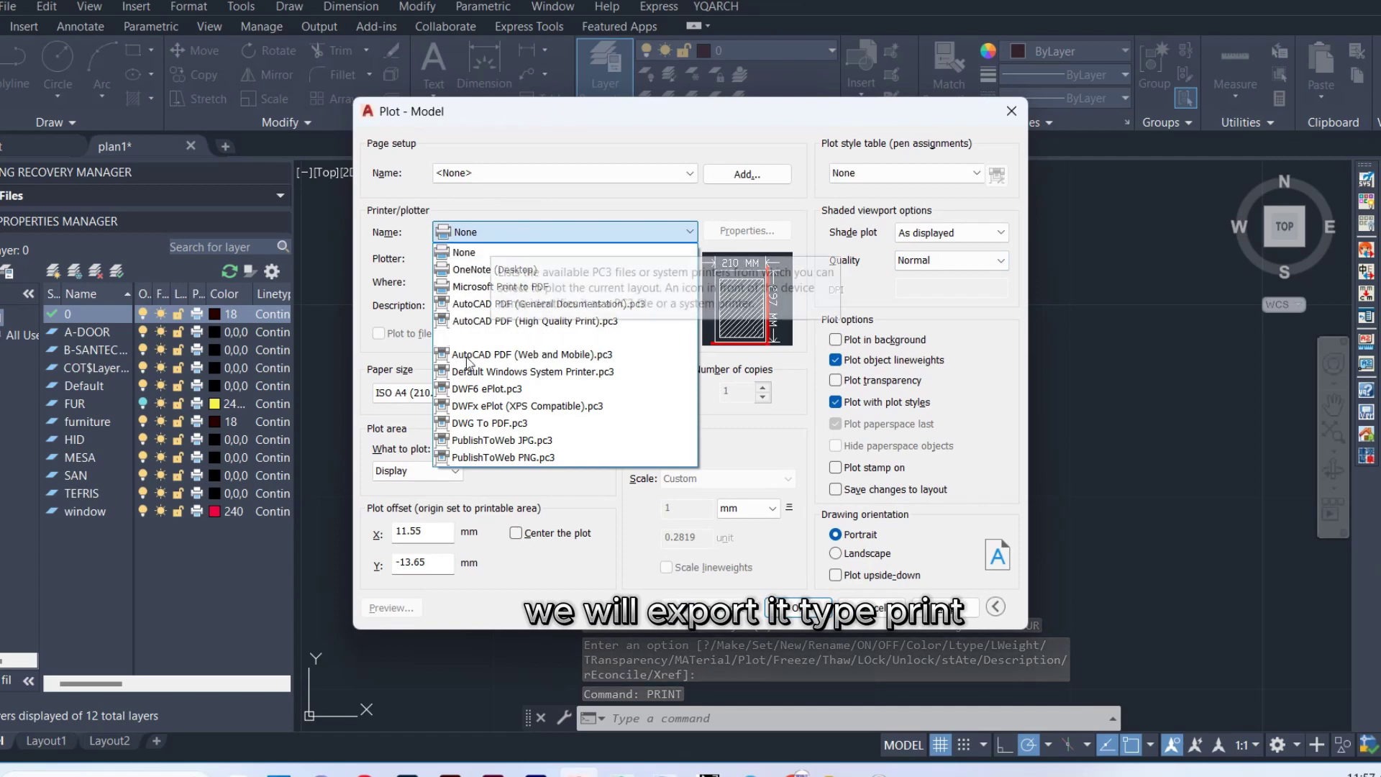
click(488, 426)
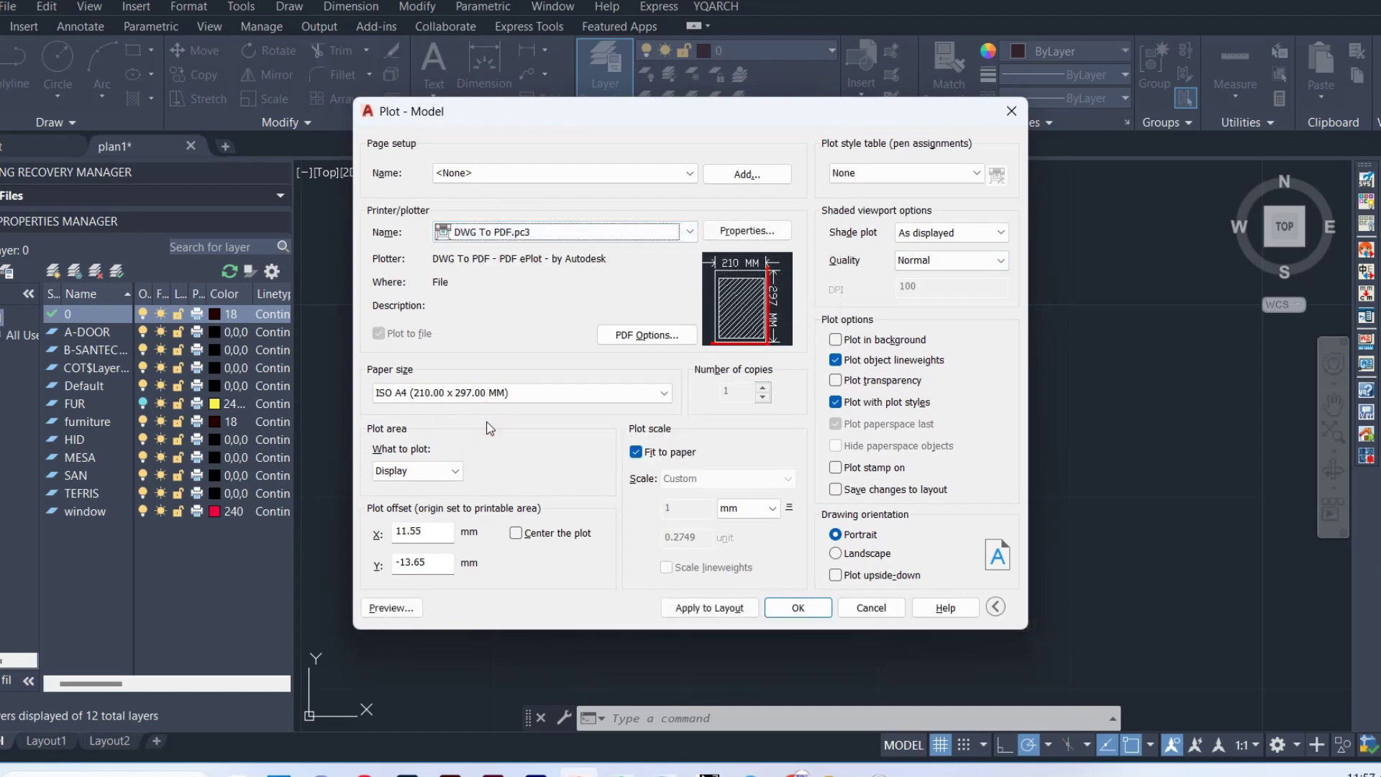
click(453, 471)
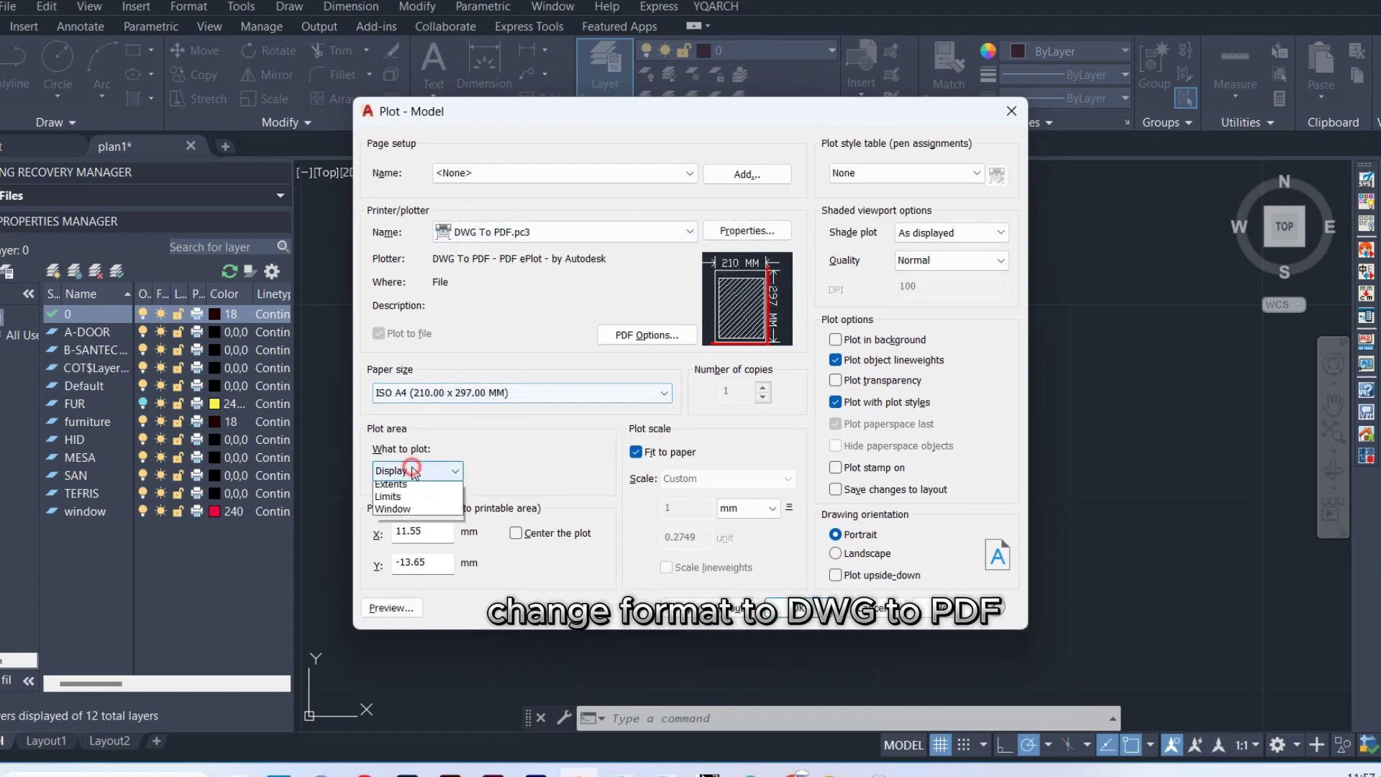
click(418, 527)
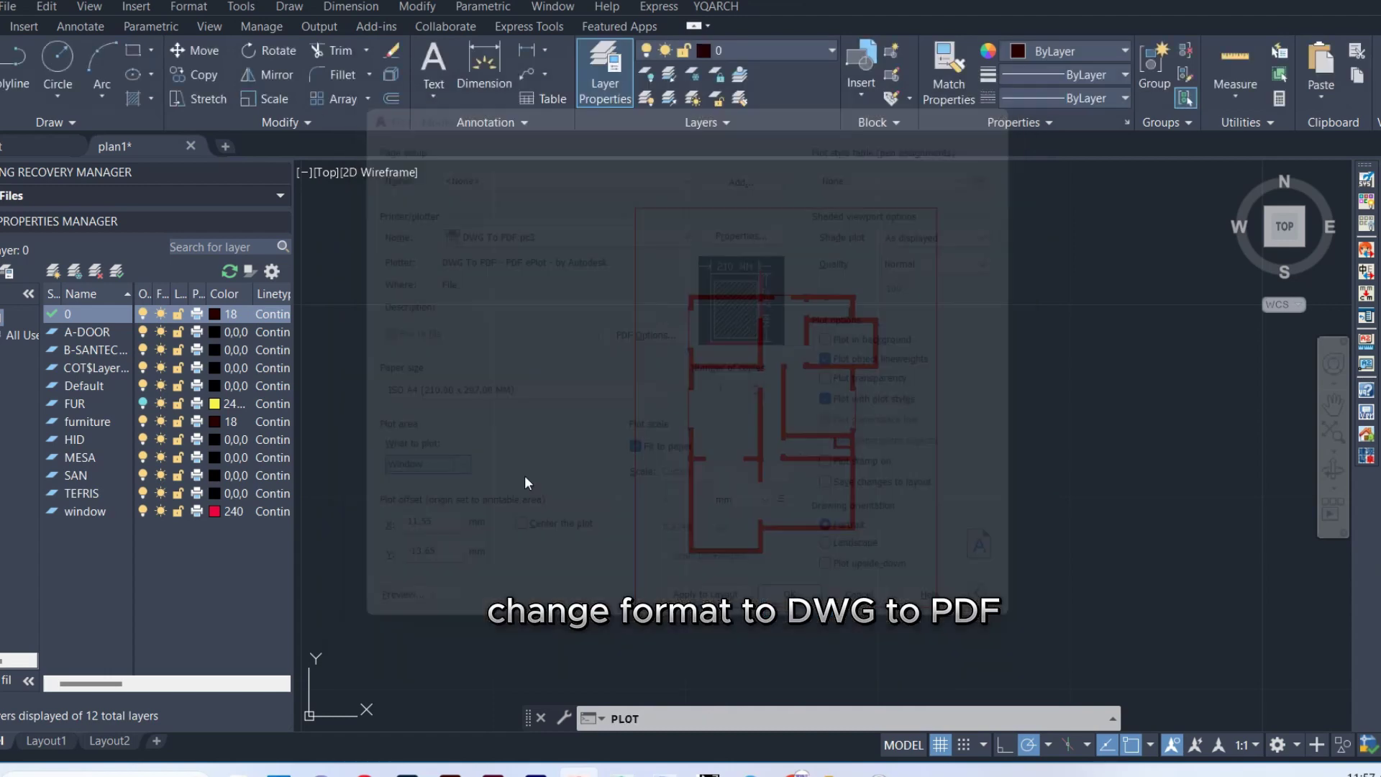
click(635, 207)
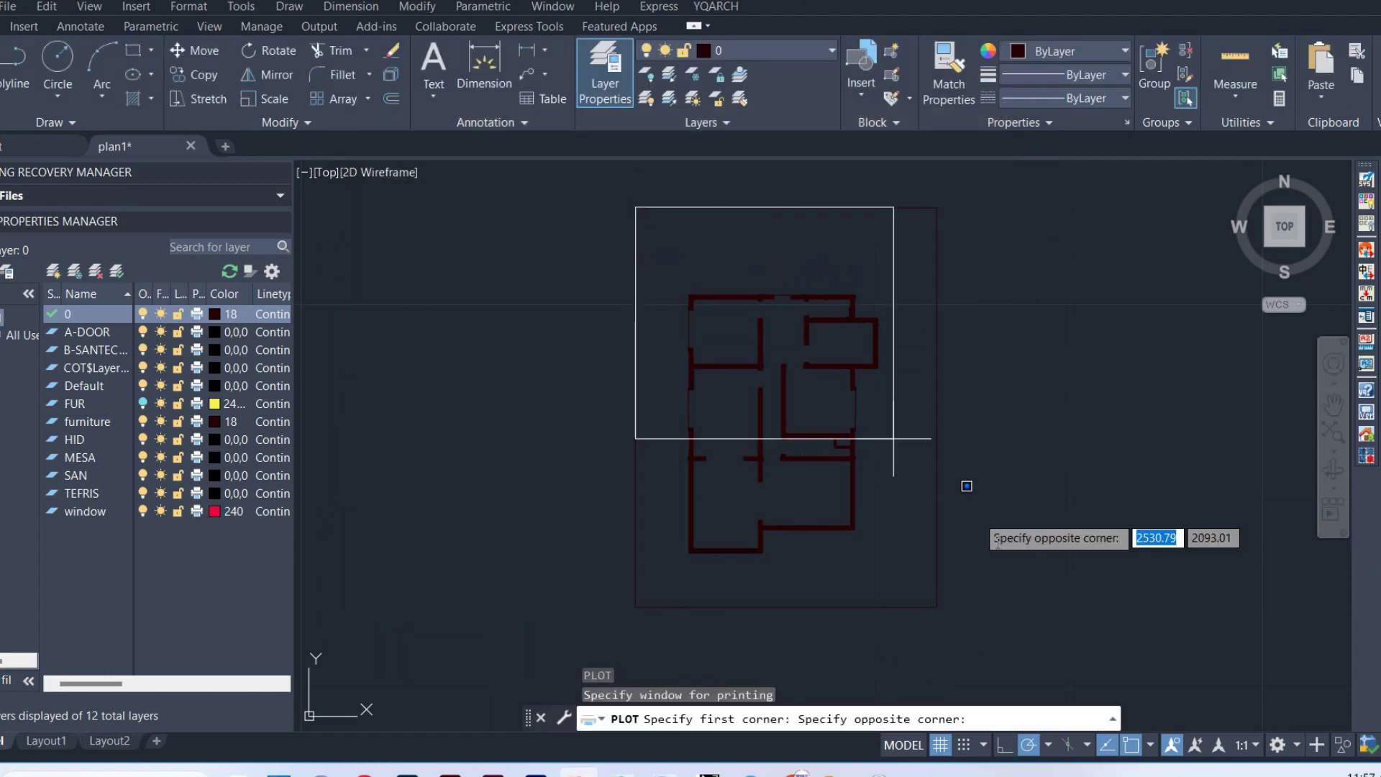
click(927, 584)
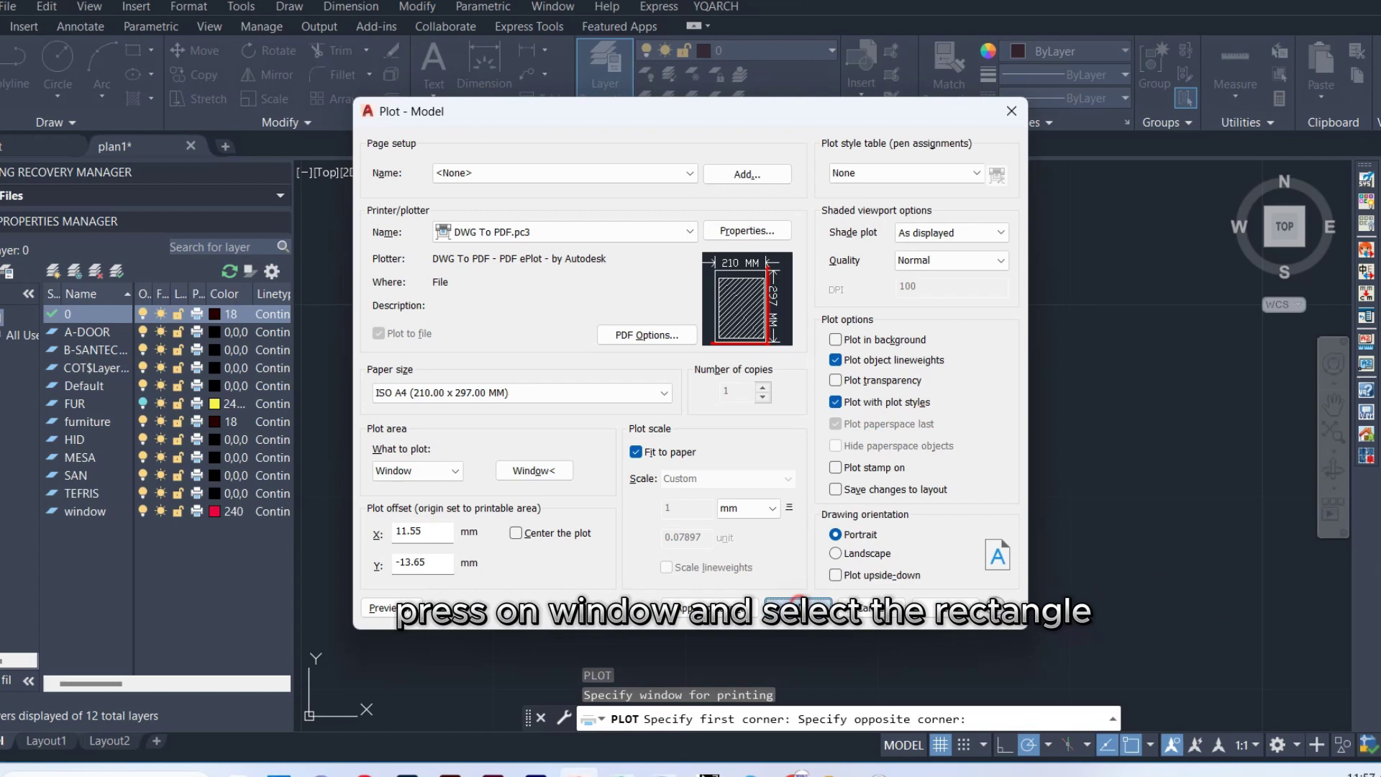
click(797, 603)
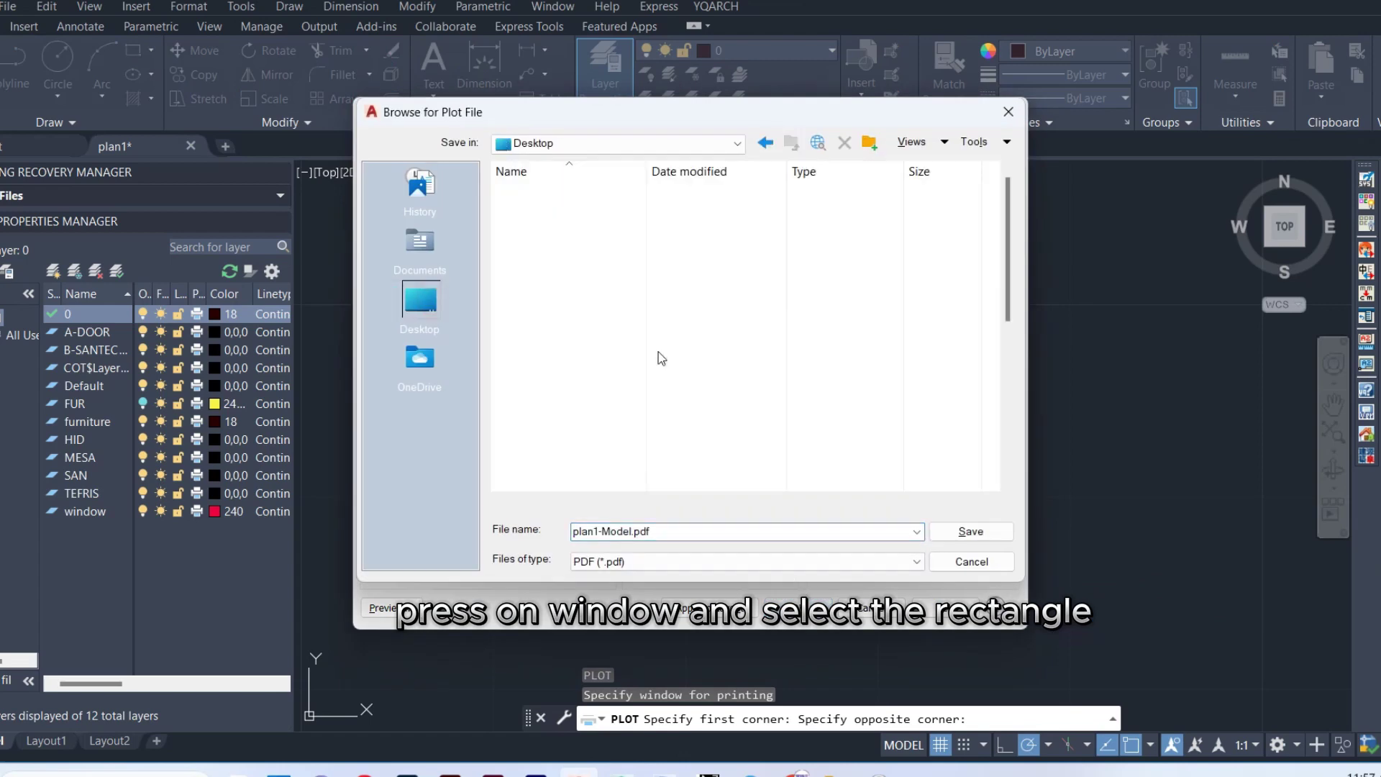
Step: Save the walls PDF as 'plan' in New folder (3)
scroll(647, 324, down, 5)
double_click(574, 231)
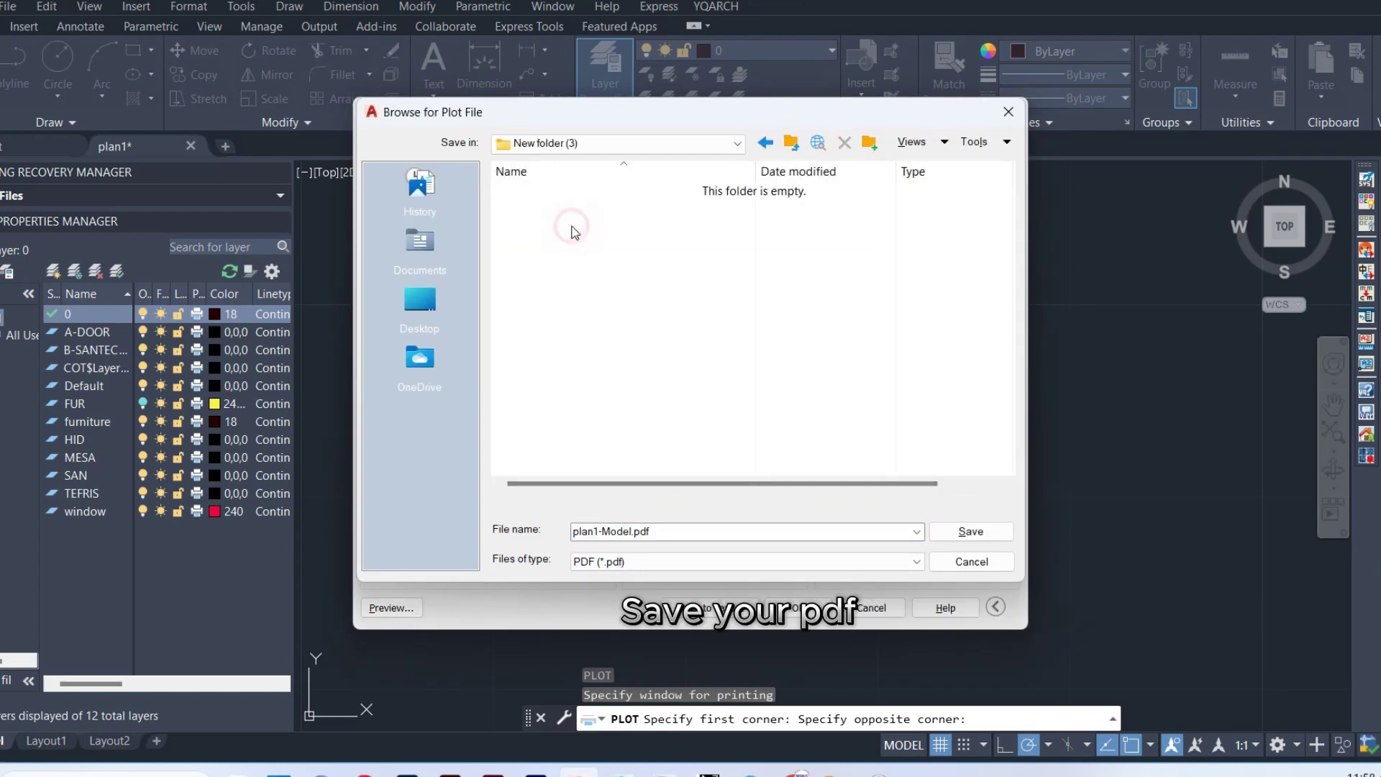
click(667, 536)
text(plan)
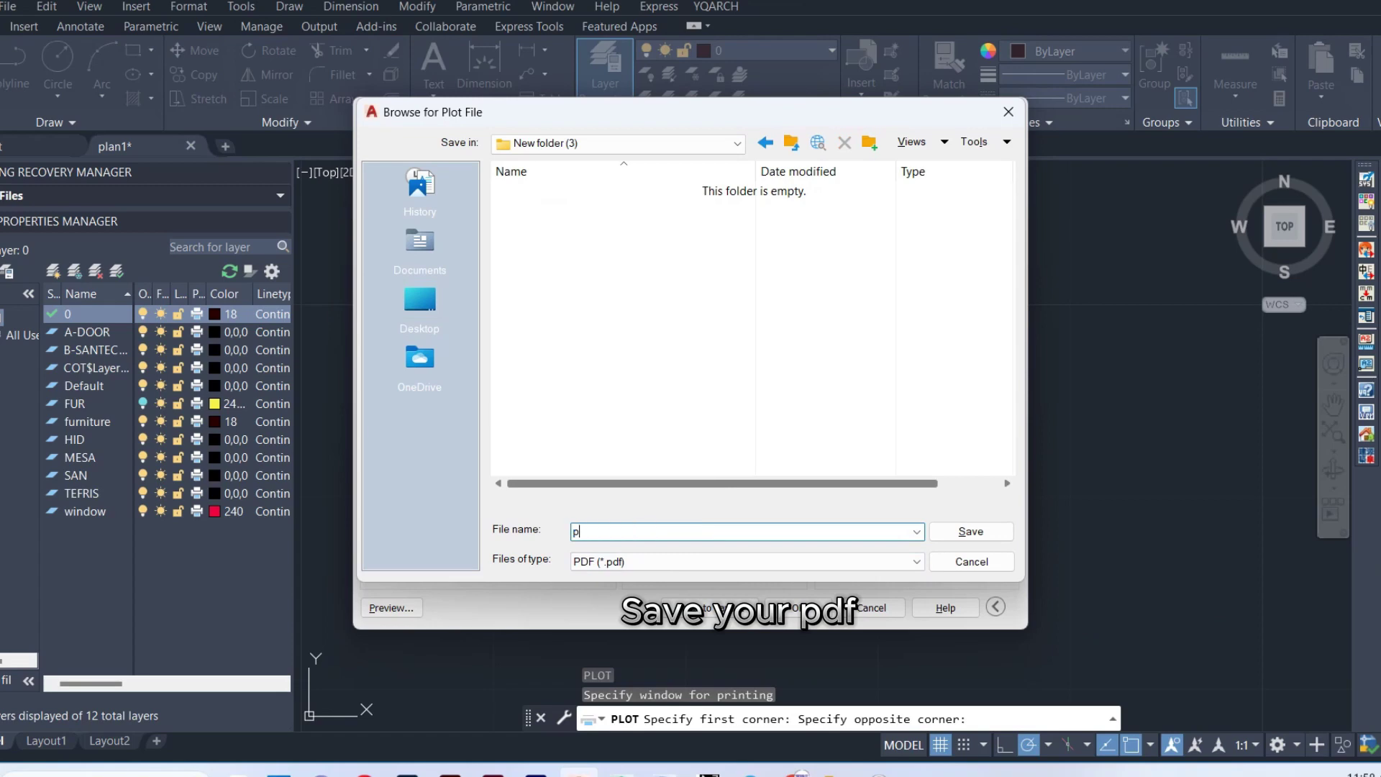
key(Return)
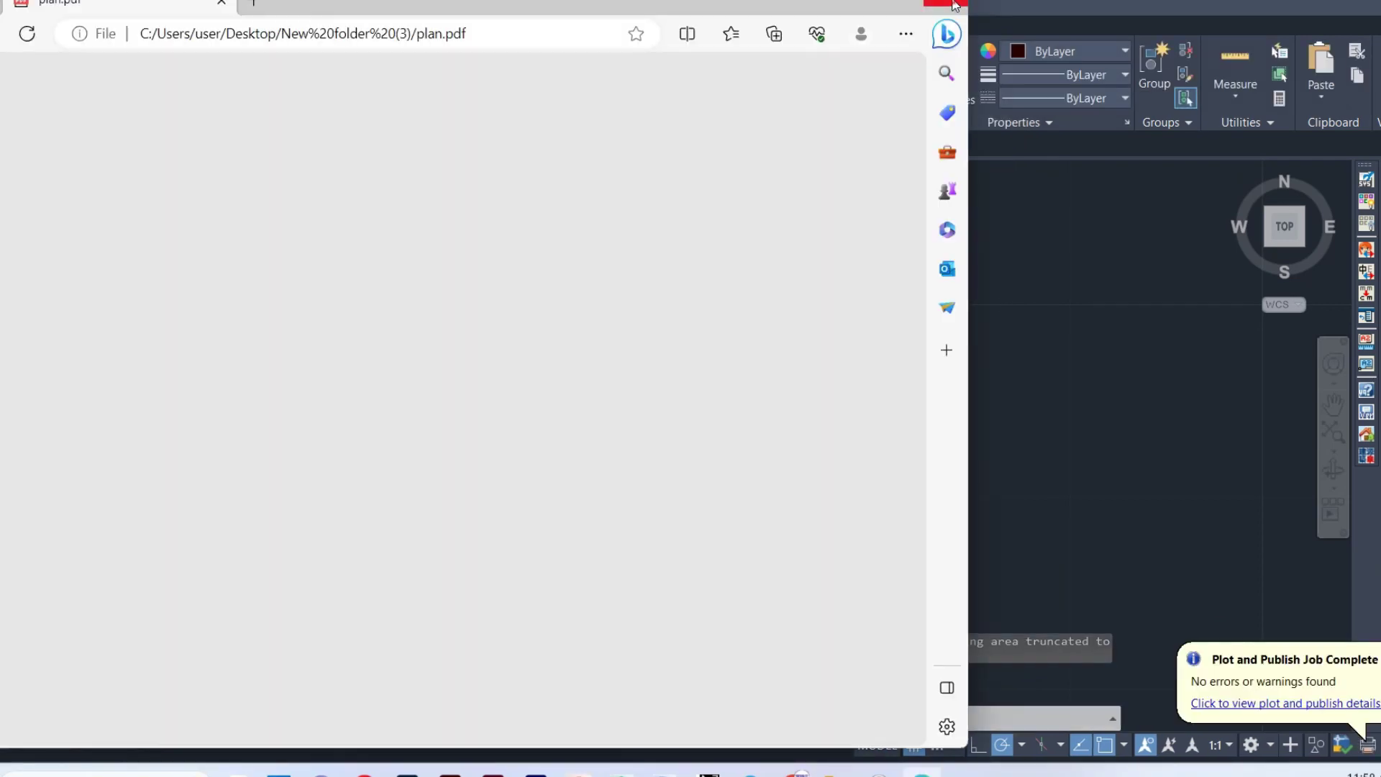
Step: Close the PDF browser, then try hiding layer 0 and undo it
click(954, 6)
click(777, 49)
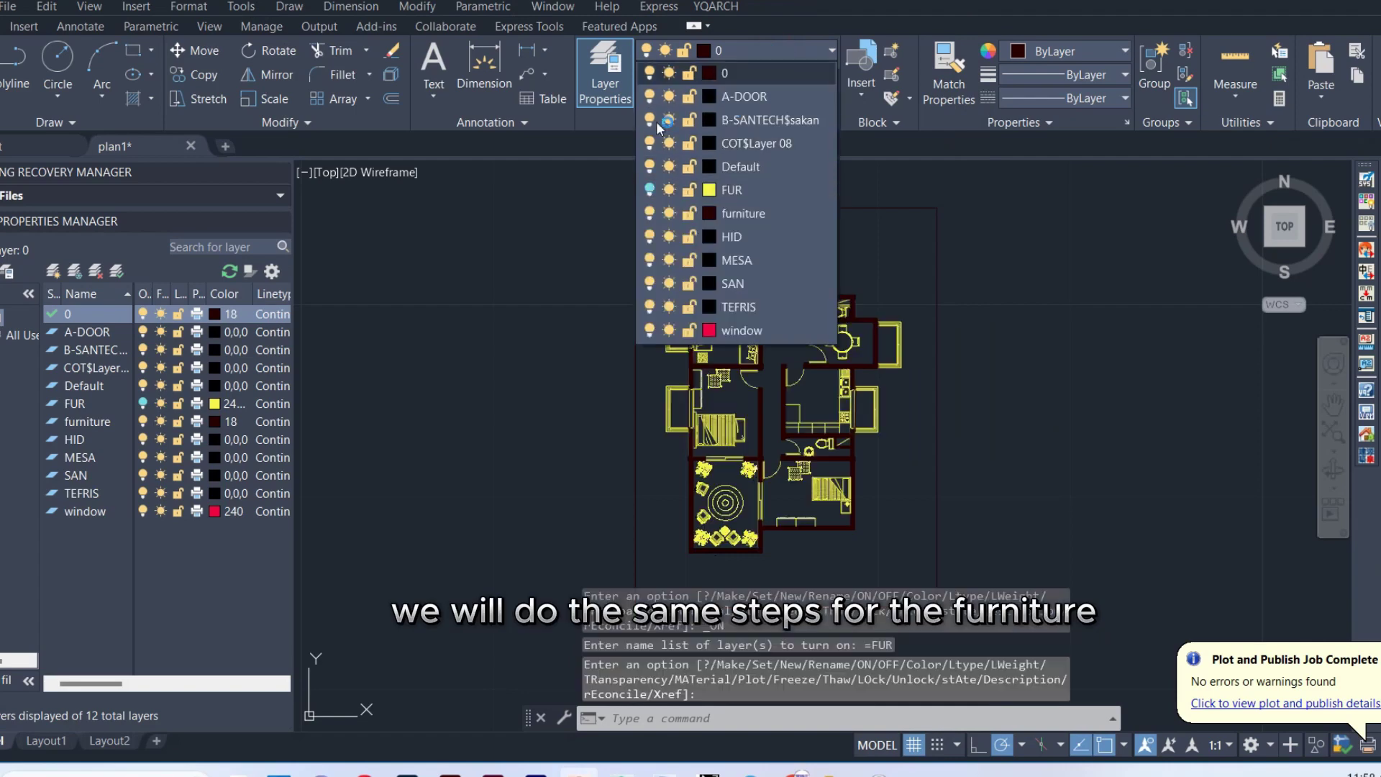
click(650, 73)
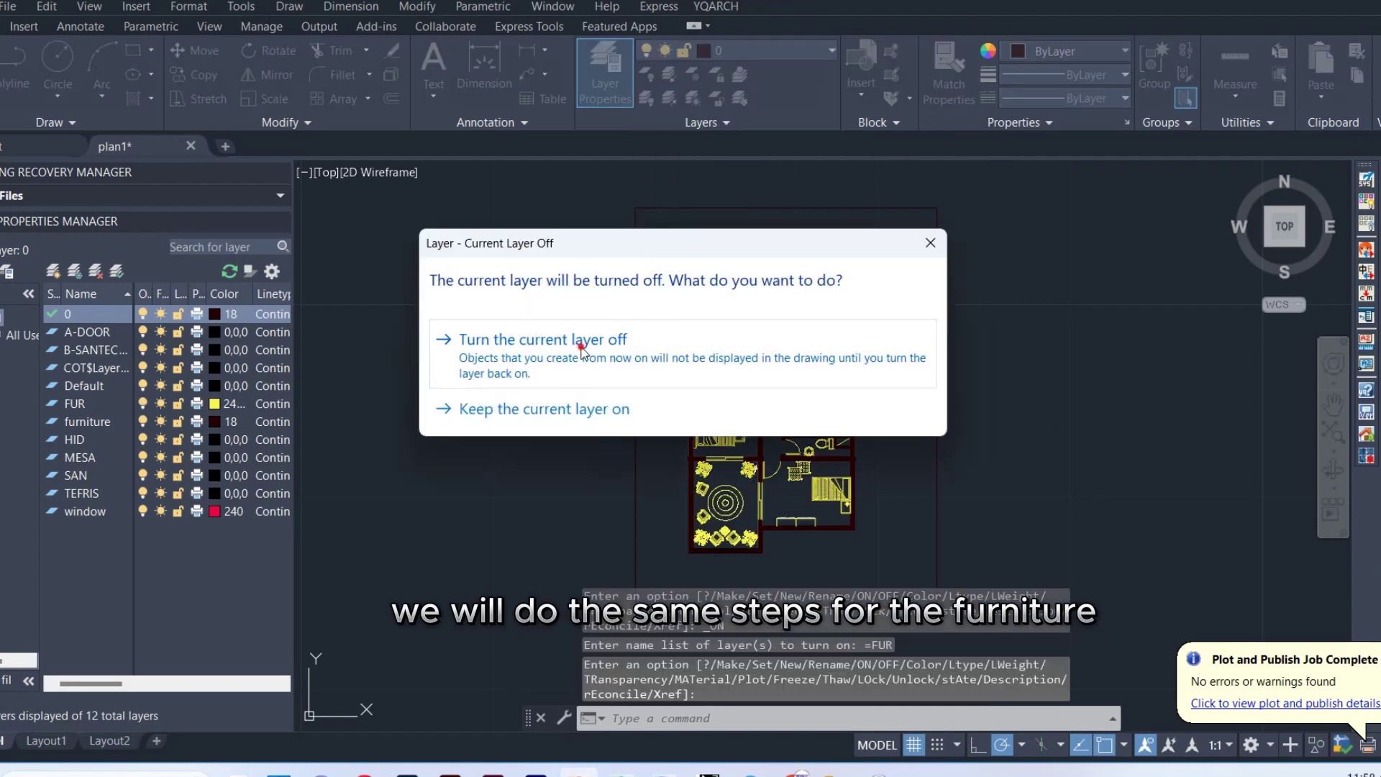
click(581, 348)
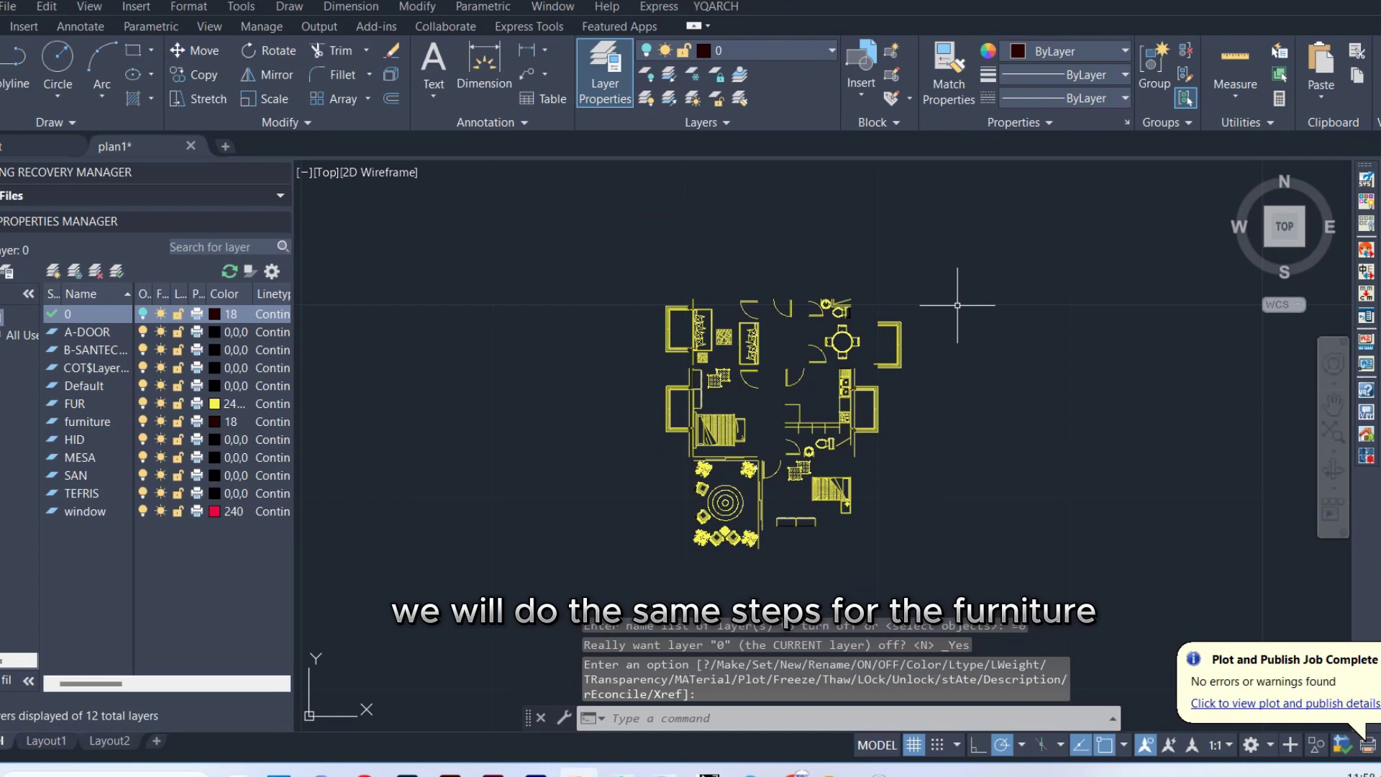
key(ctrl+z)
click(937, 259)
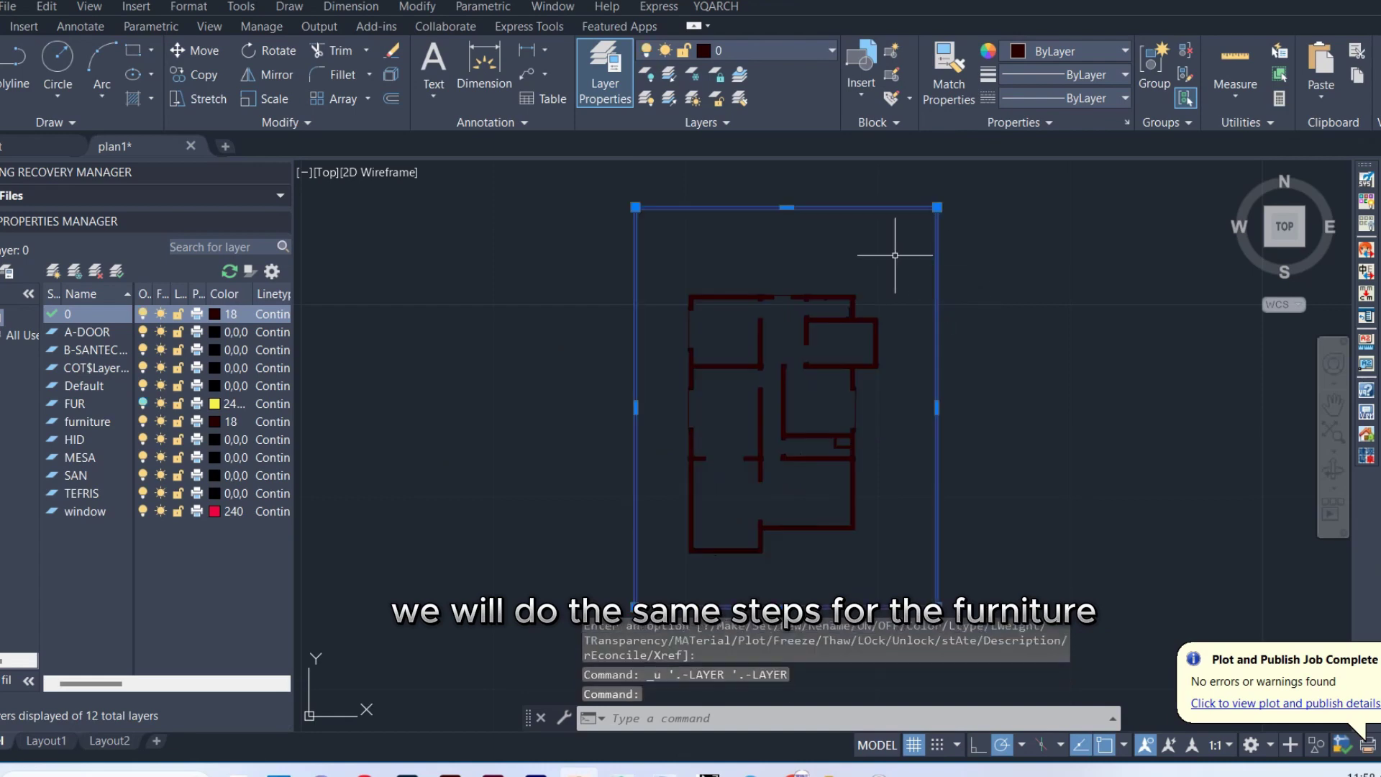
key(Escape)
Step: Move the frame rectangle onto the FUR layer
click(779, 42)
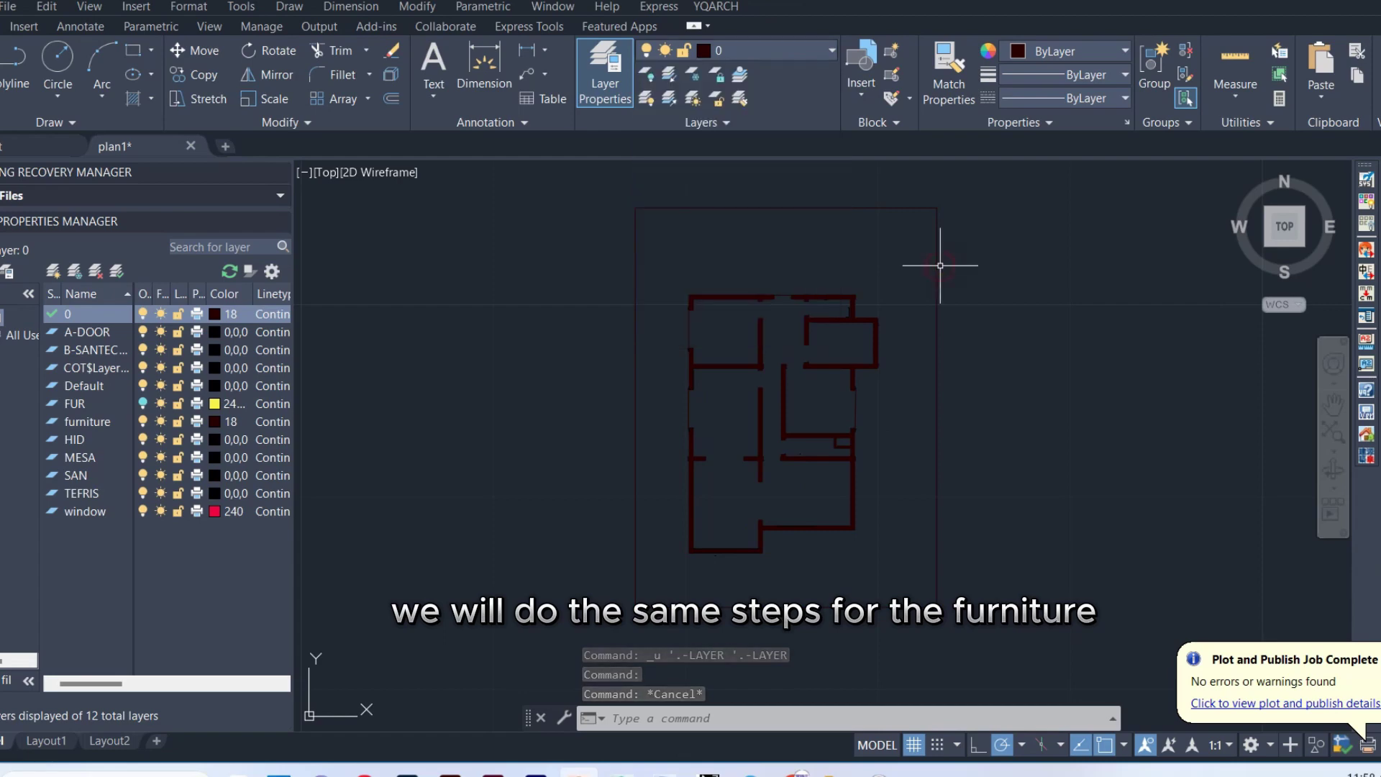
click(969, 264)
click(910, 299)
click(778, 54)
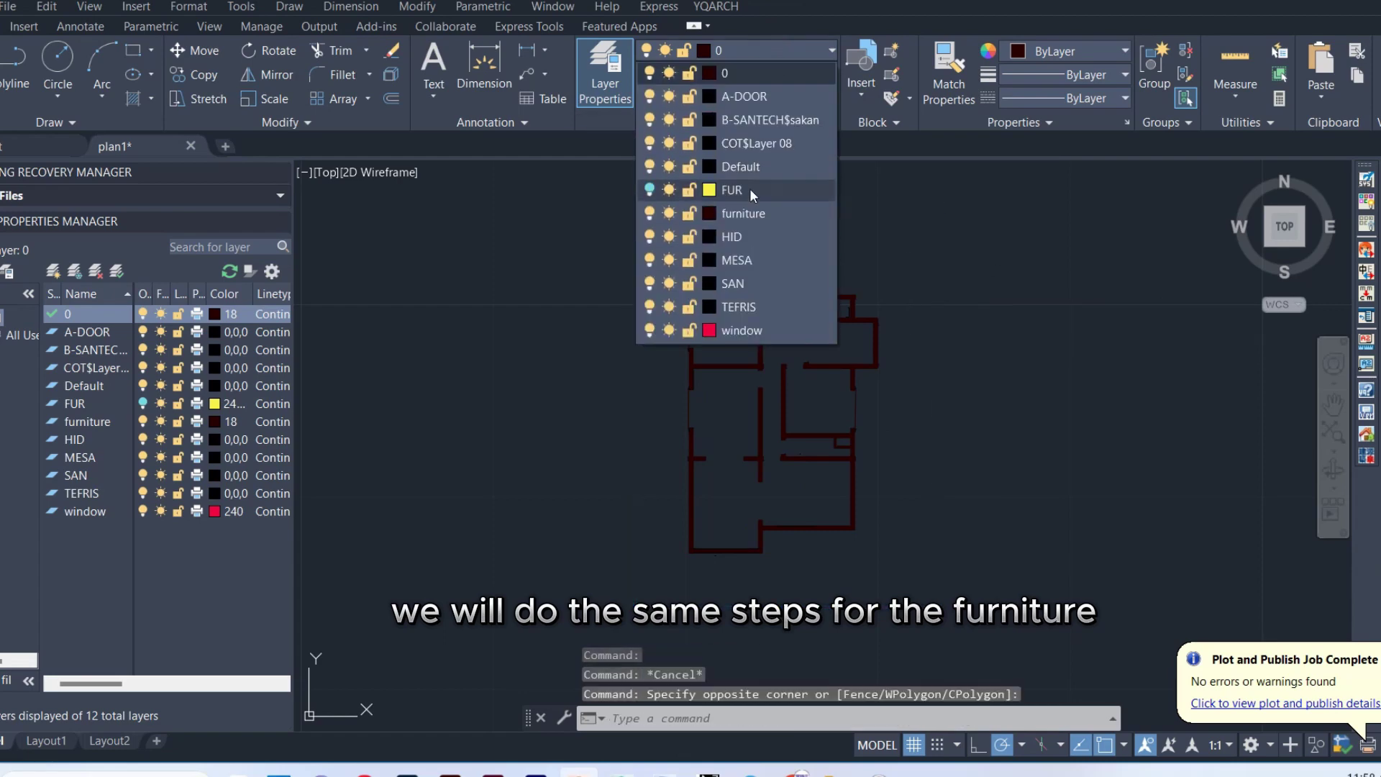
click(748, 186)
click(810, 395)
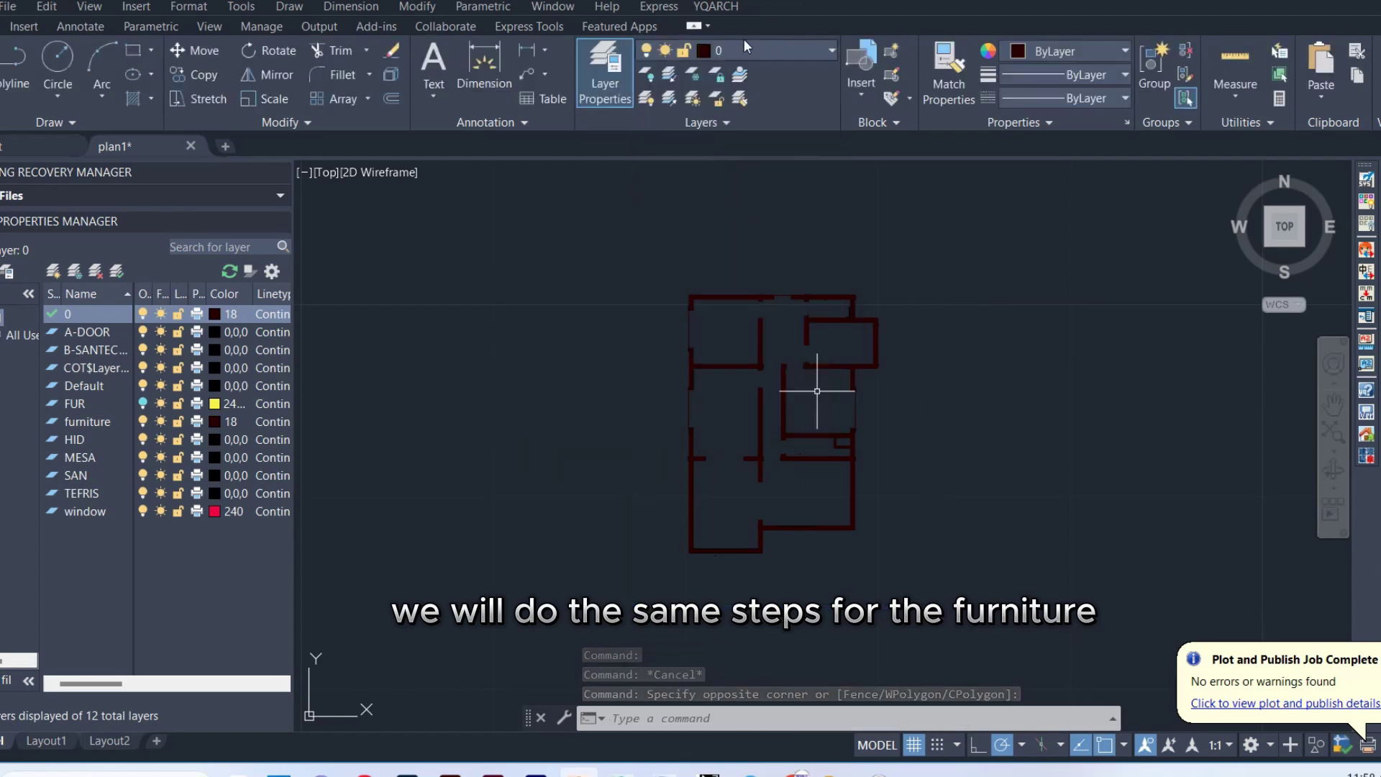
Step: Turn the FUR layer back on and hide layer 0 with the walls
click(757, 49)
click(660, 188)
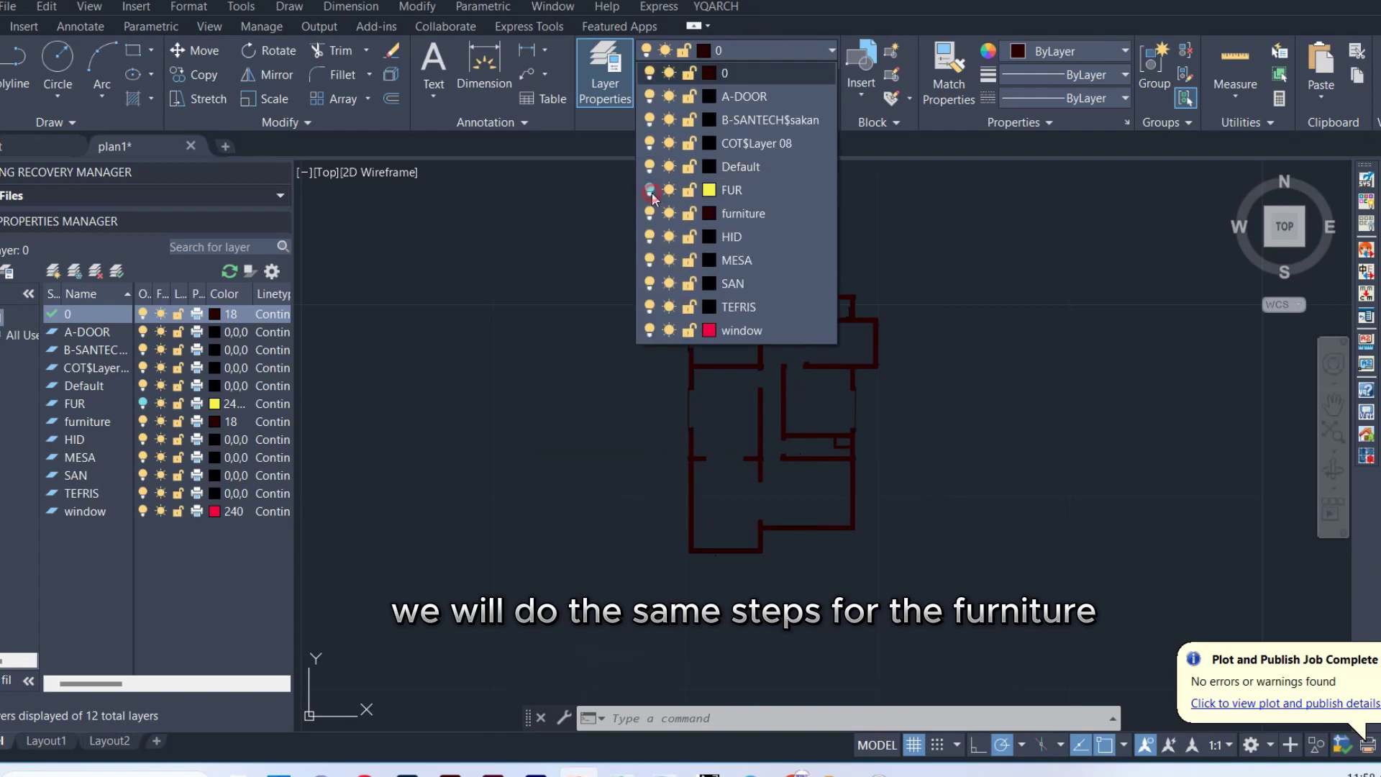
click(649, 72)
key(Escape)
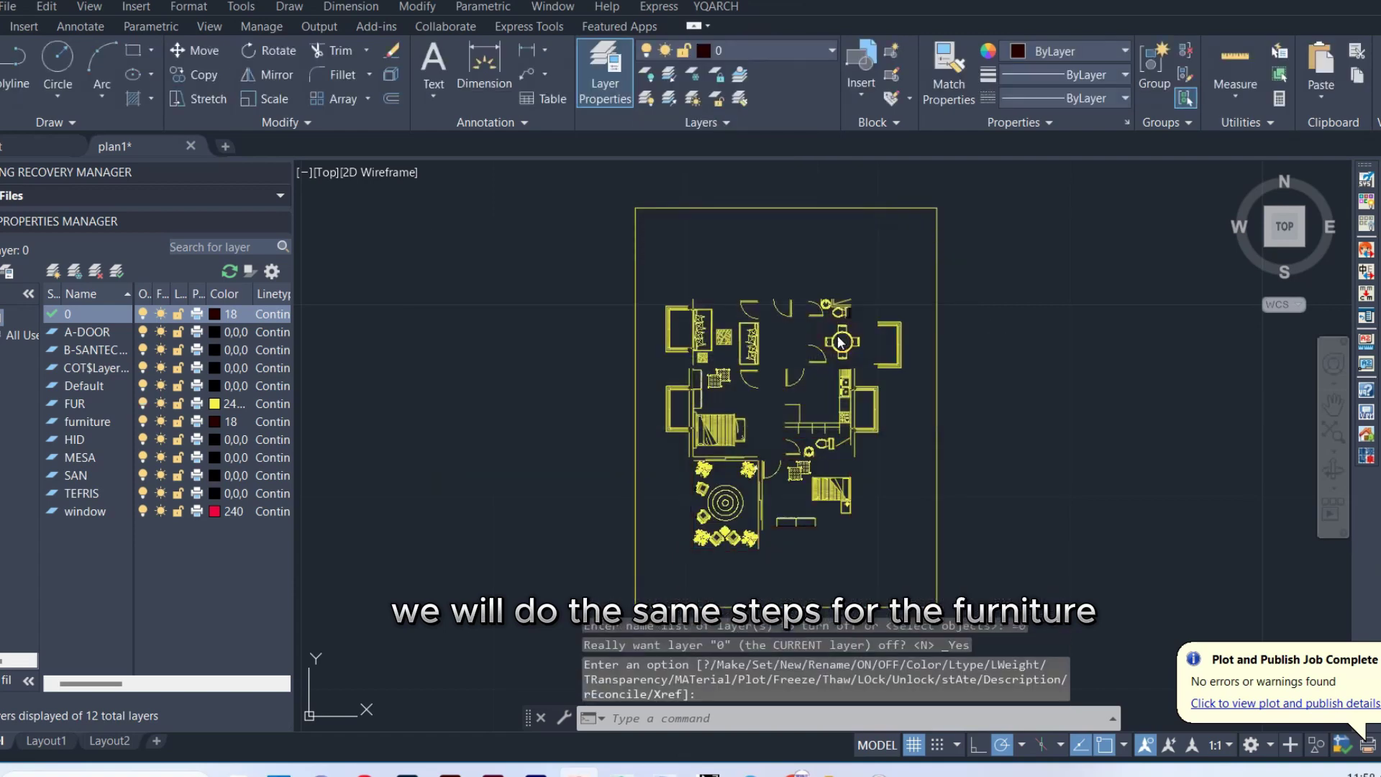
key(Escape)
Step: Plot the frame window to DWG To PDF and save it as 'furniture'
text(p)
text(t)
key(Return)
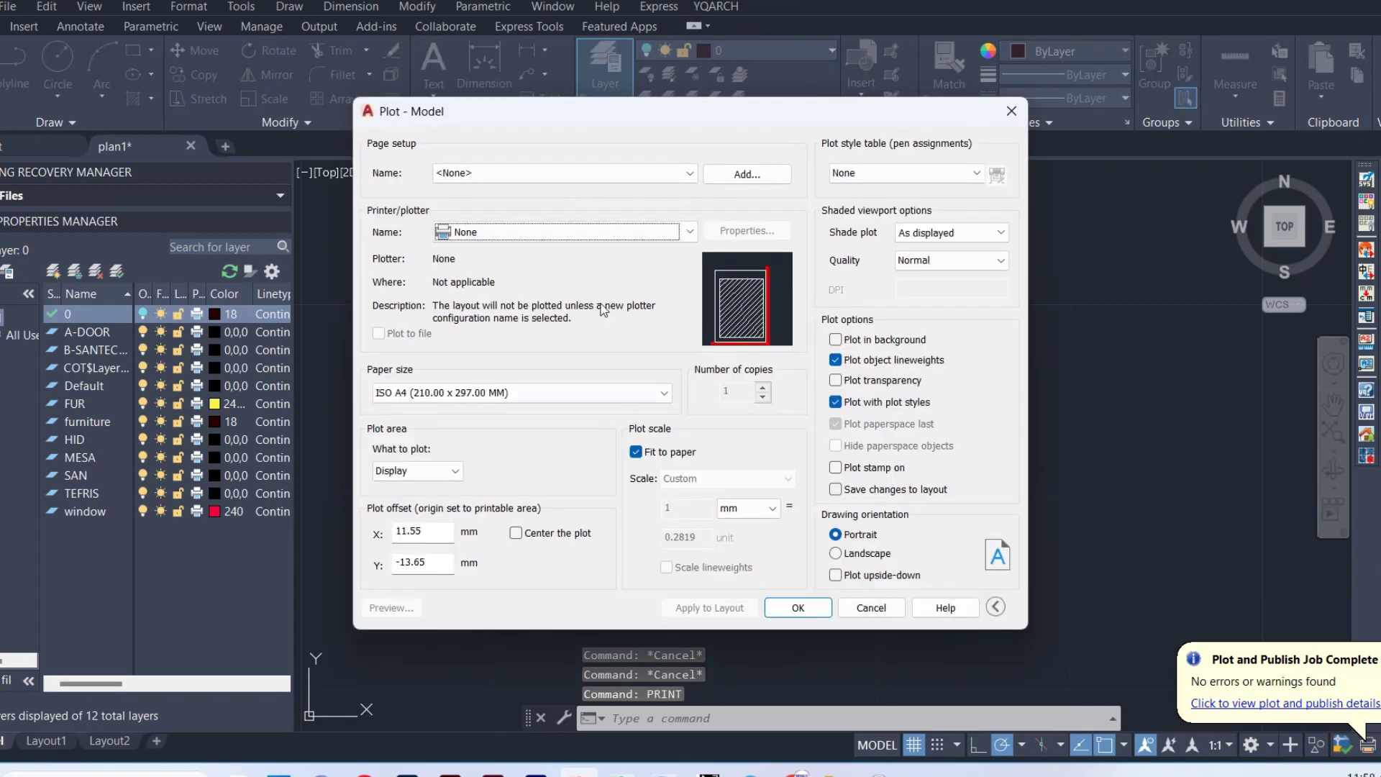
click(561, 231)
click(525, 424)
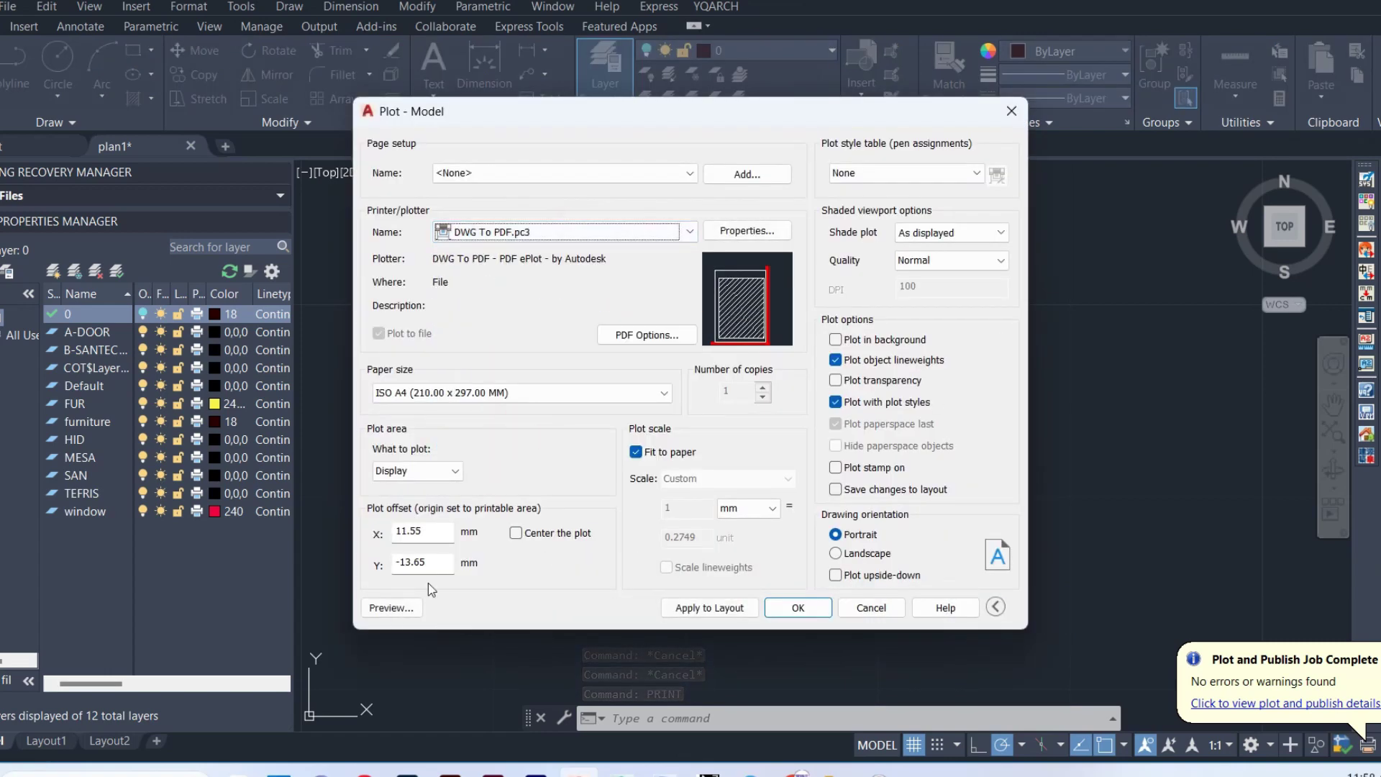
click(417, 470)
click(403, 527)
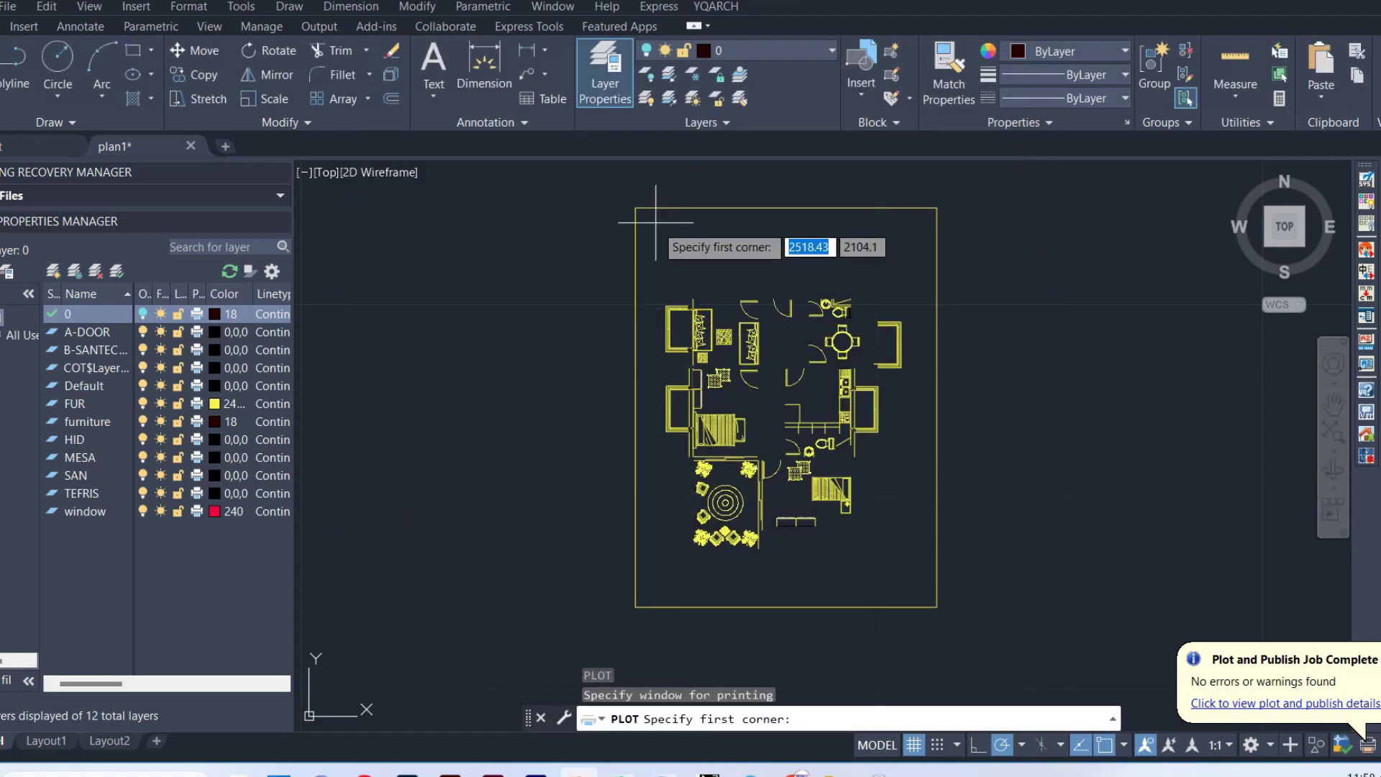
click(638, 205)
click(942, 635)
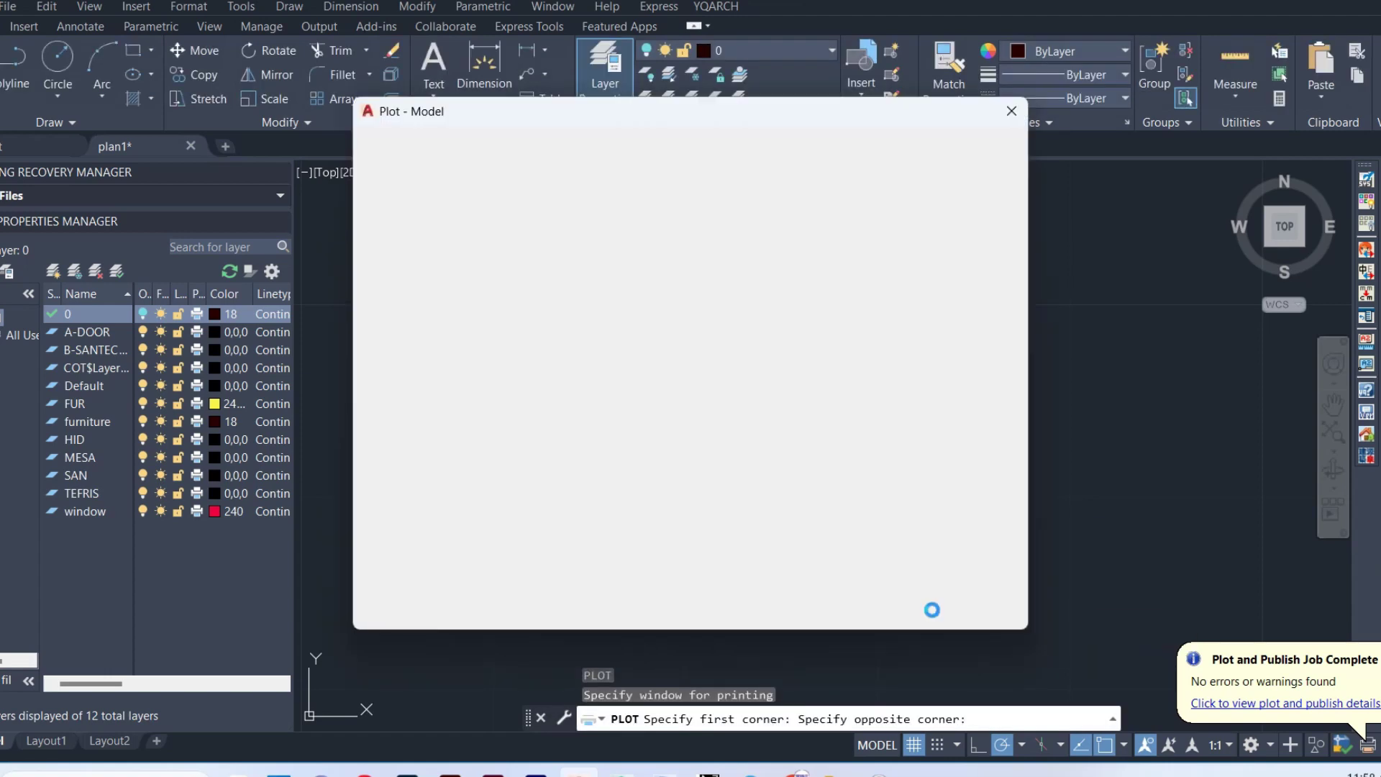
click(798, 608)
text(furnitur)
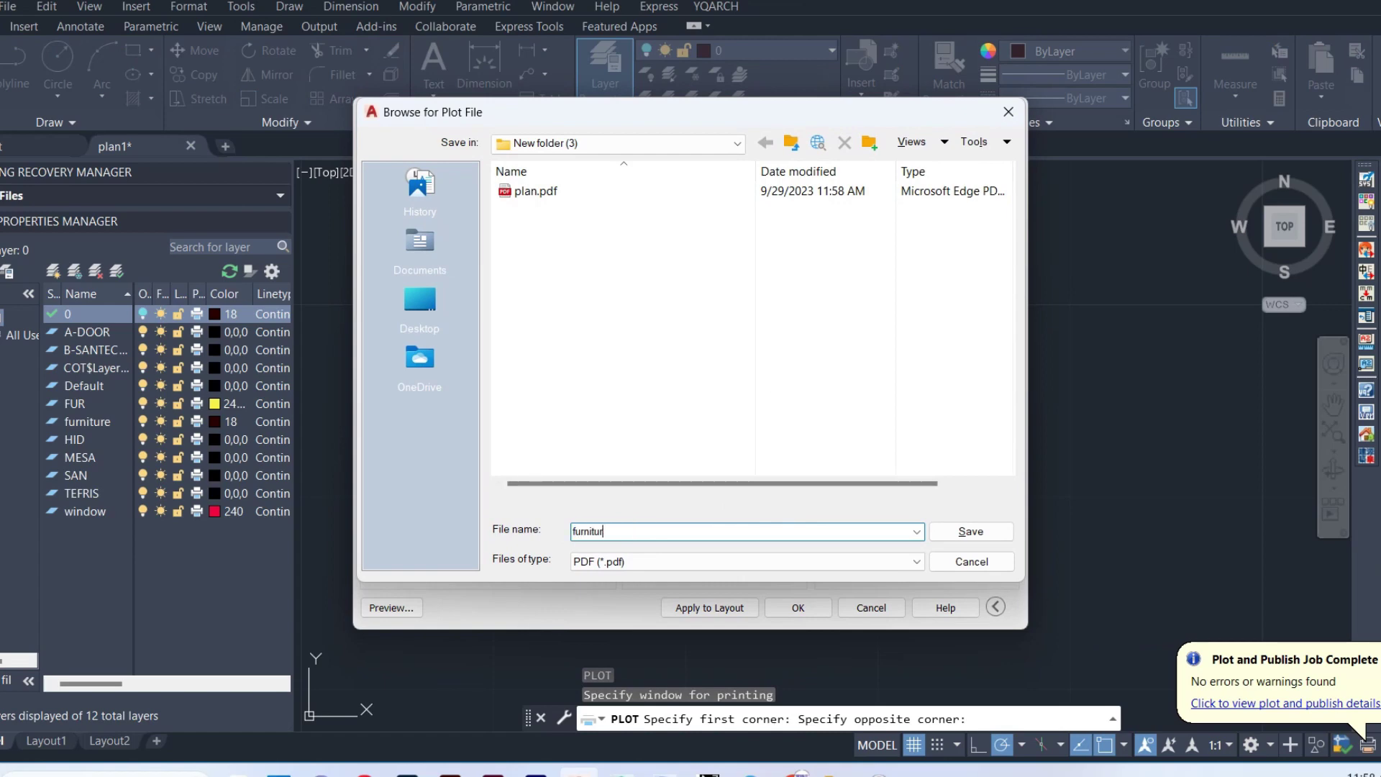
text(e)
key(Return)
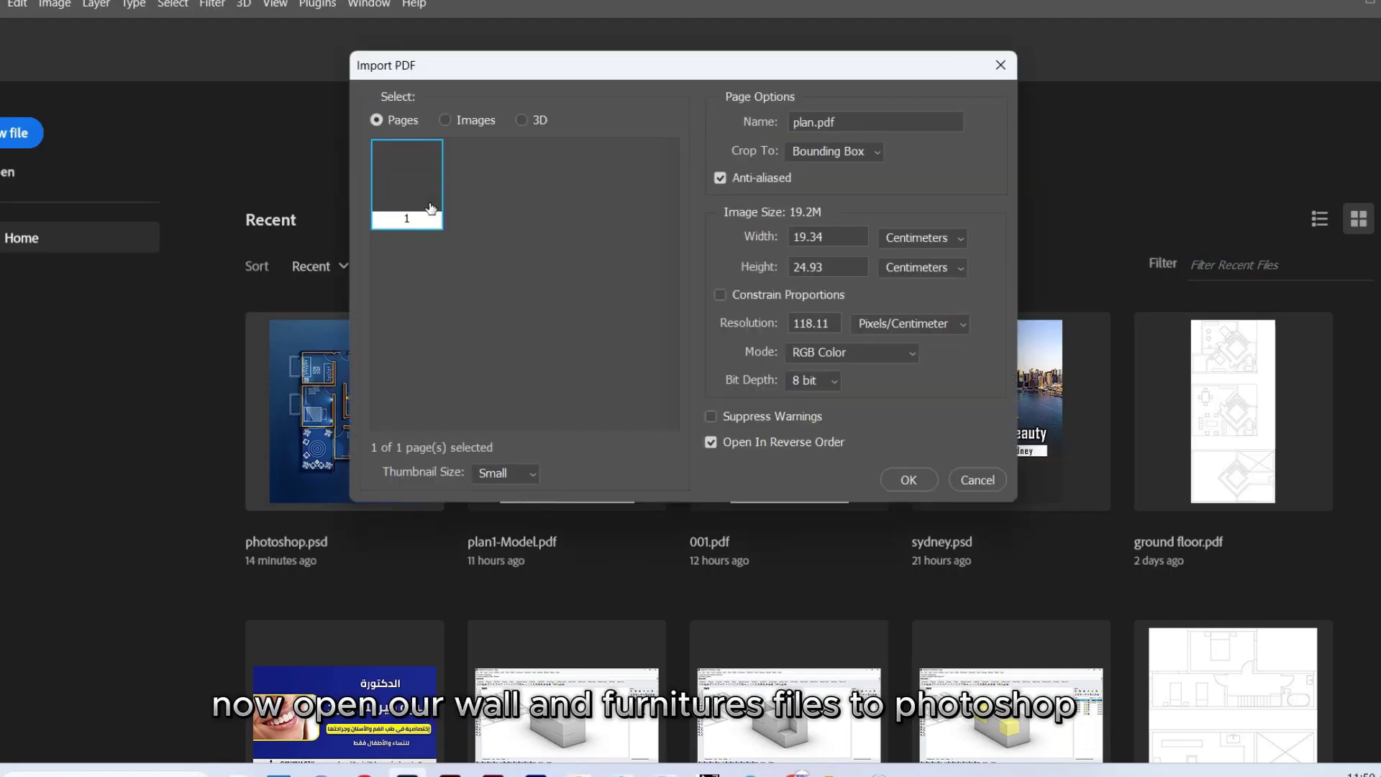
Step: Import plan.pdf, then place furniture.pdf over it as a smart object layer
click(909, 480)
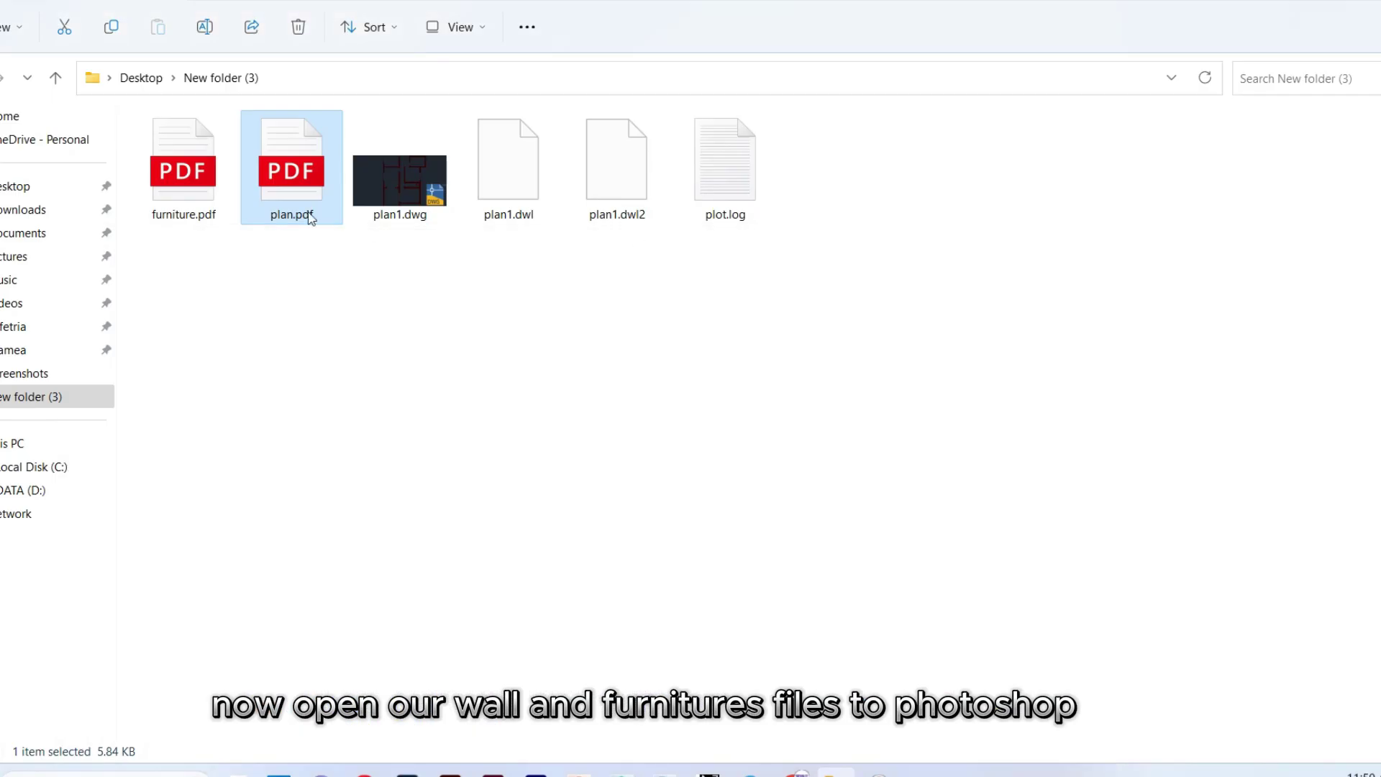
drag(184, 173, 464, 597)
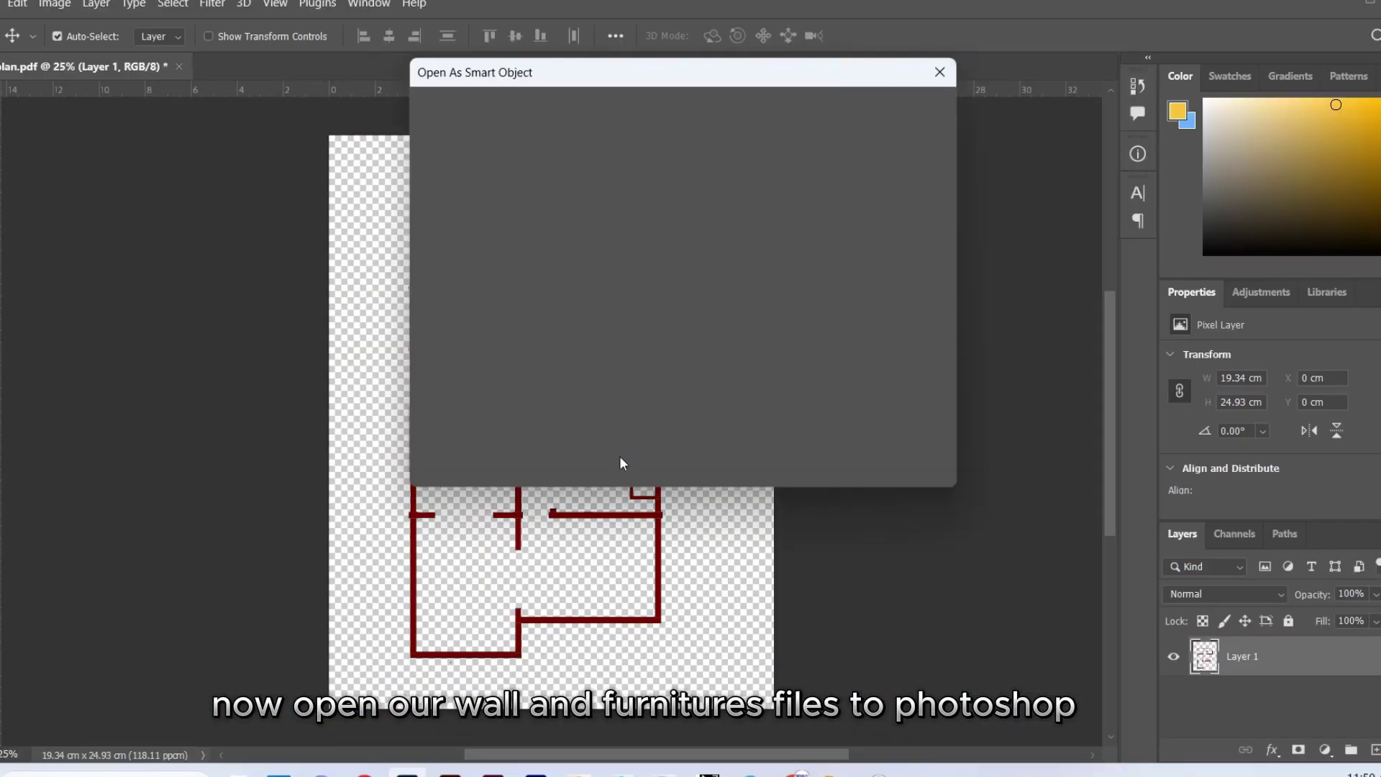
click(851, 465)
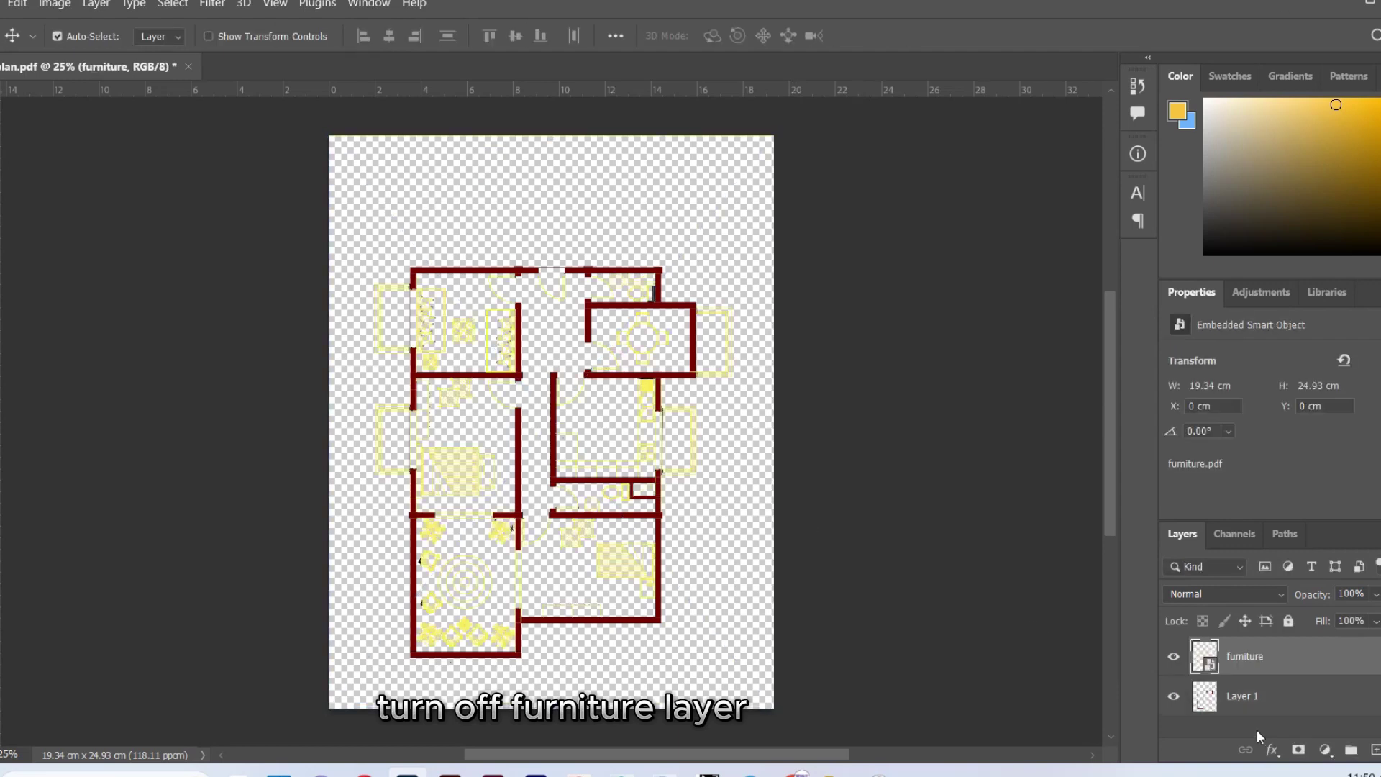
Step: Hide the furniture and add a new empty layer beneath the walls
click(1174, 657)
click(1312, 703)
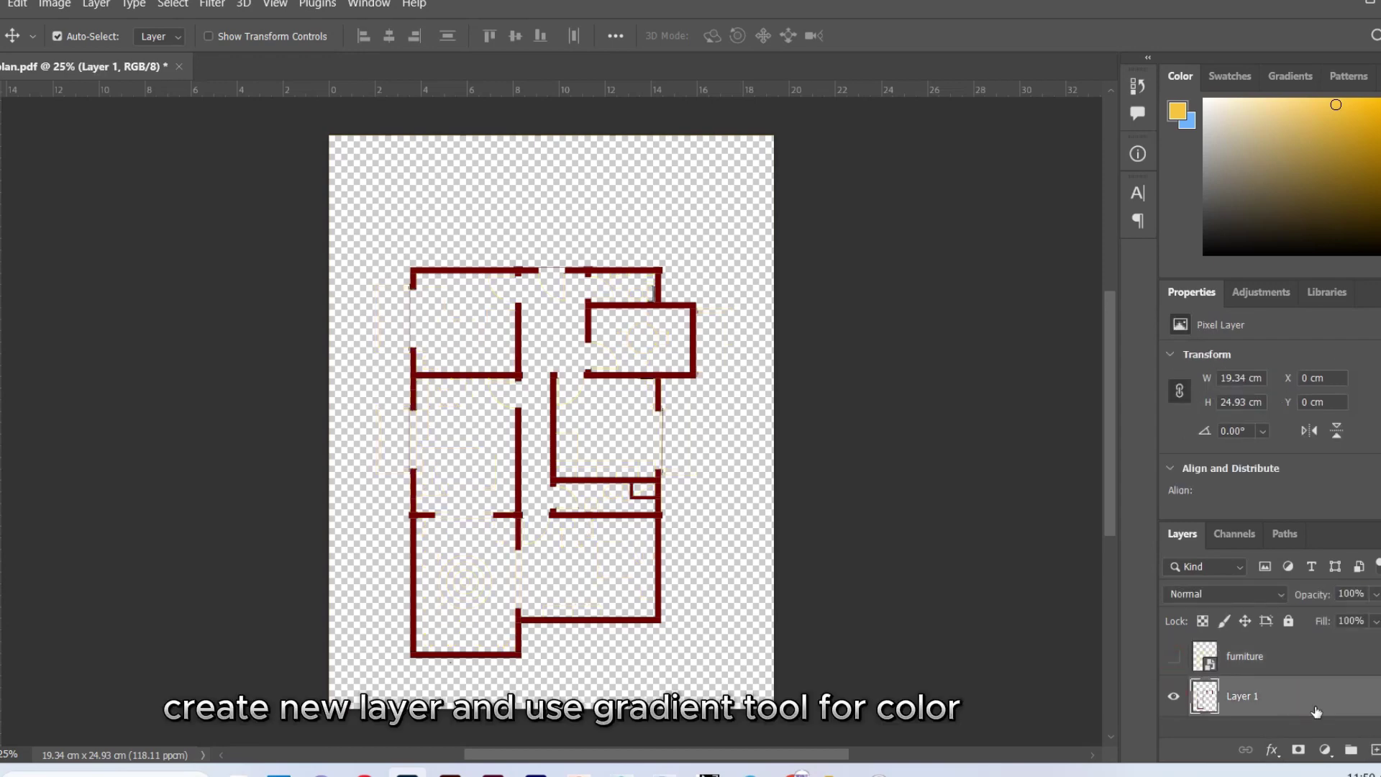
click(1373, 750)
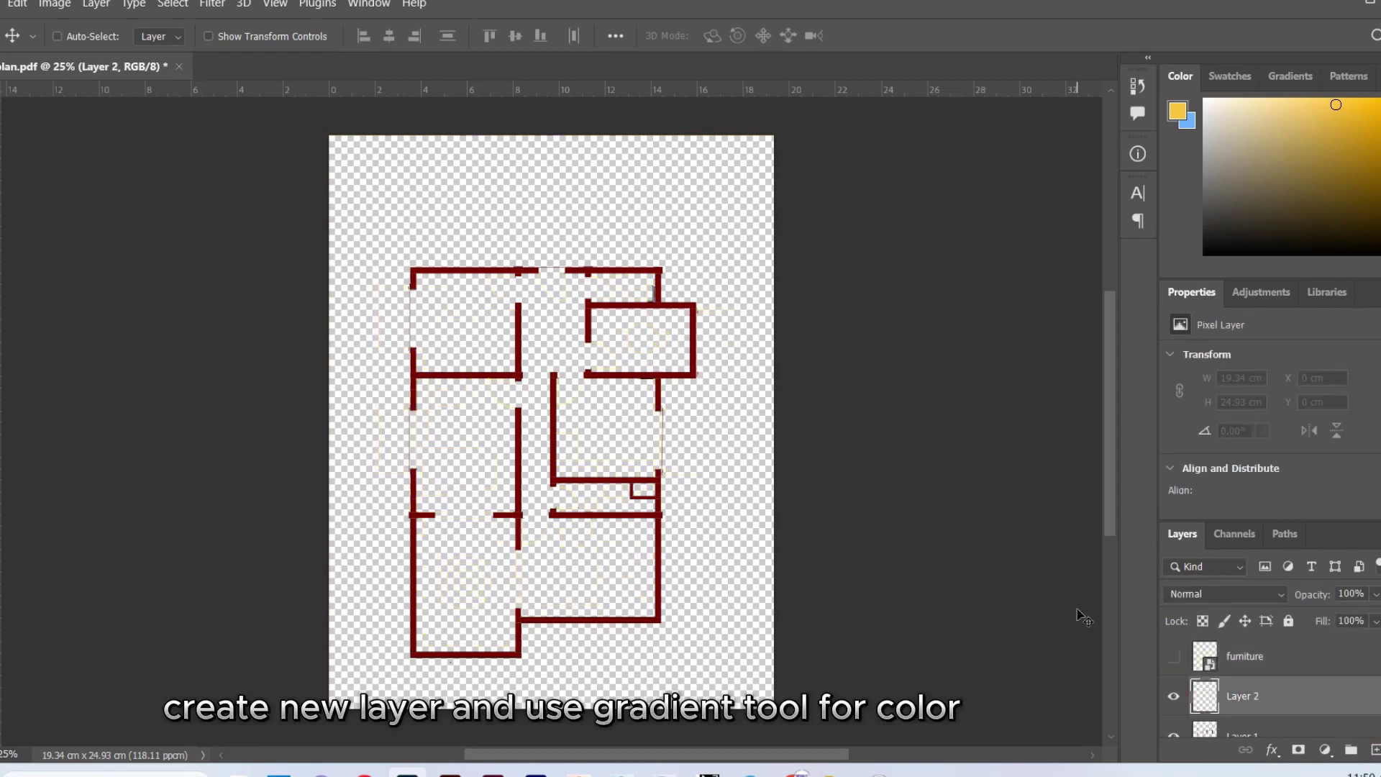
key(ctrl+bracketleft)
Step: Set up a dark-to-light blue gradient
key(g)
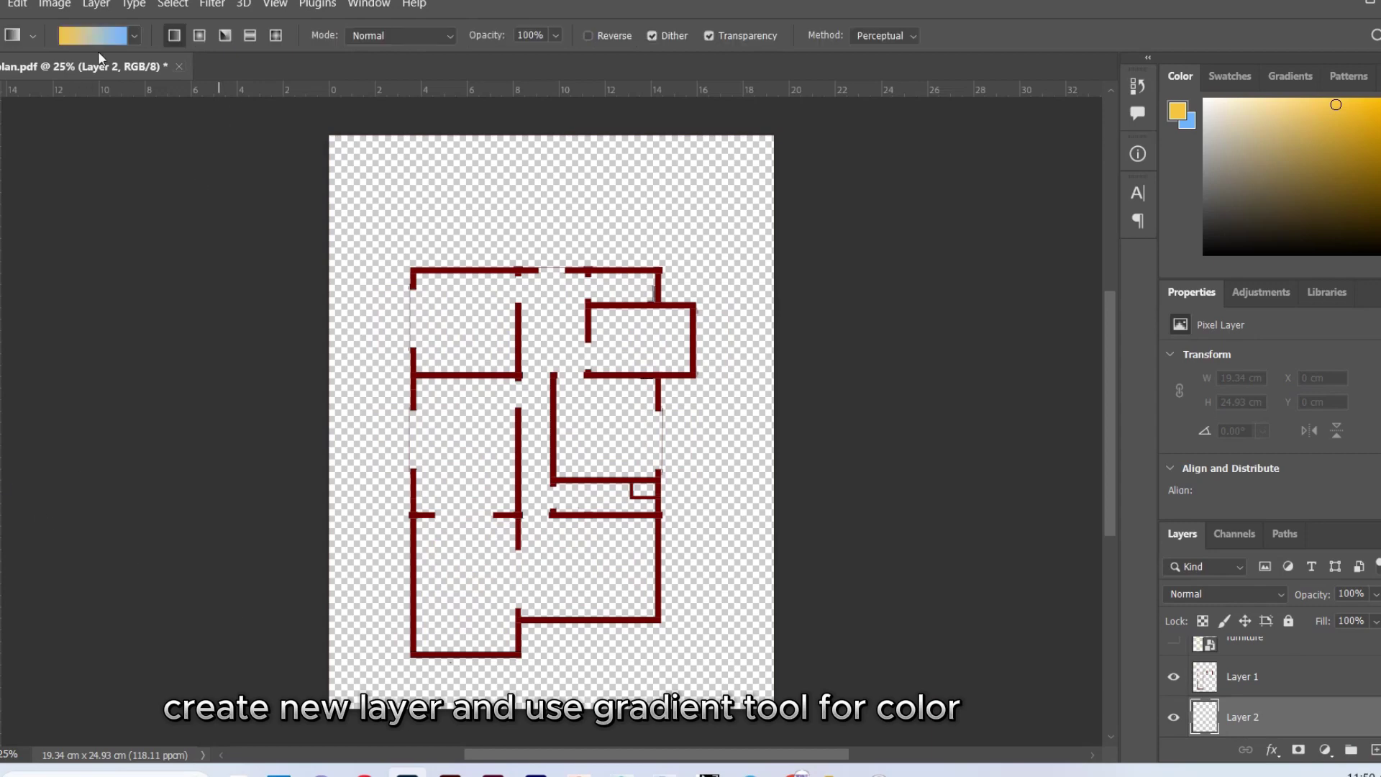
click(93, 45)
click(984, 429)
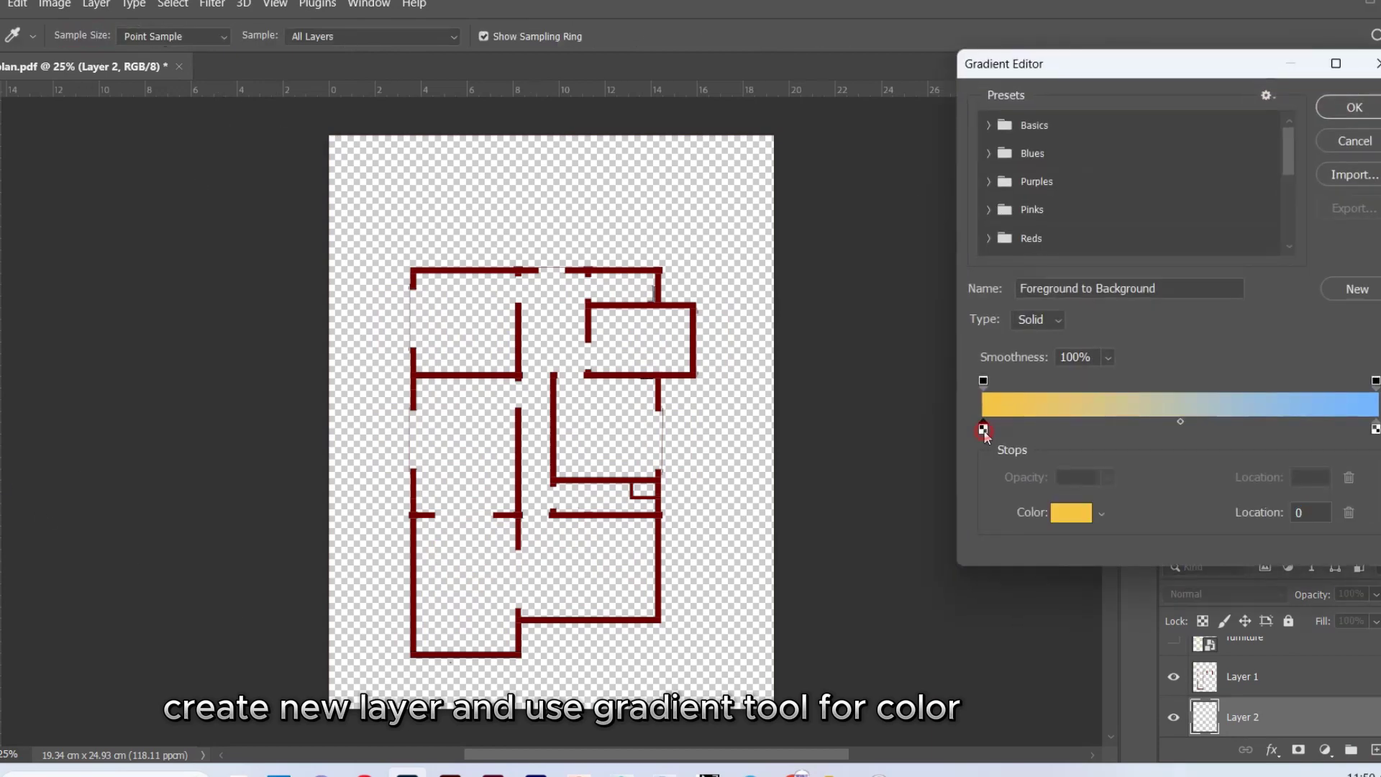
click(1070, 512)
click(1037, 225)
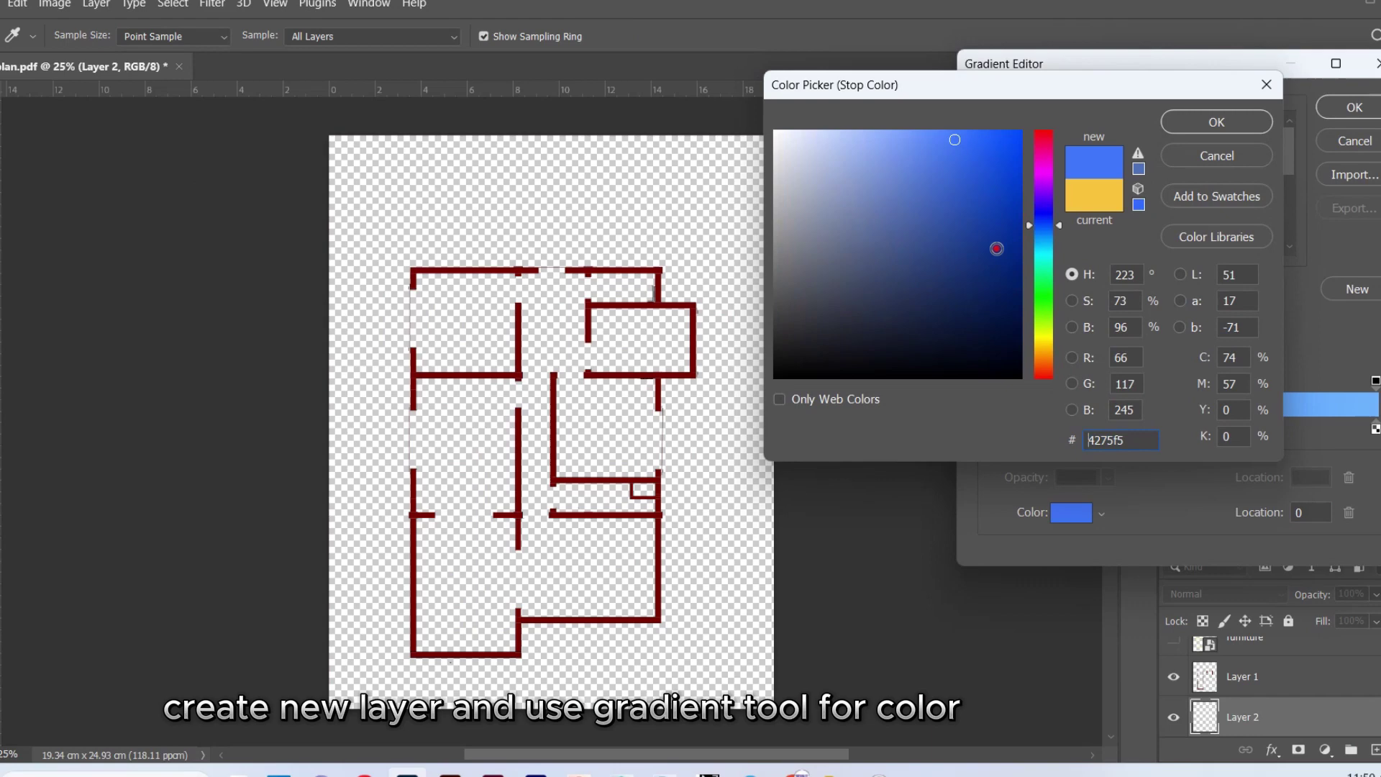
click(1008, 272)
click(1216, 122)
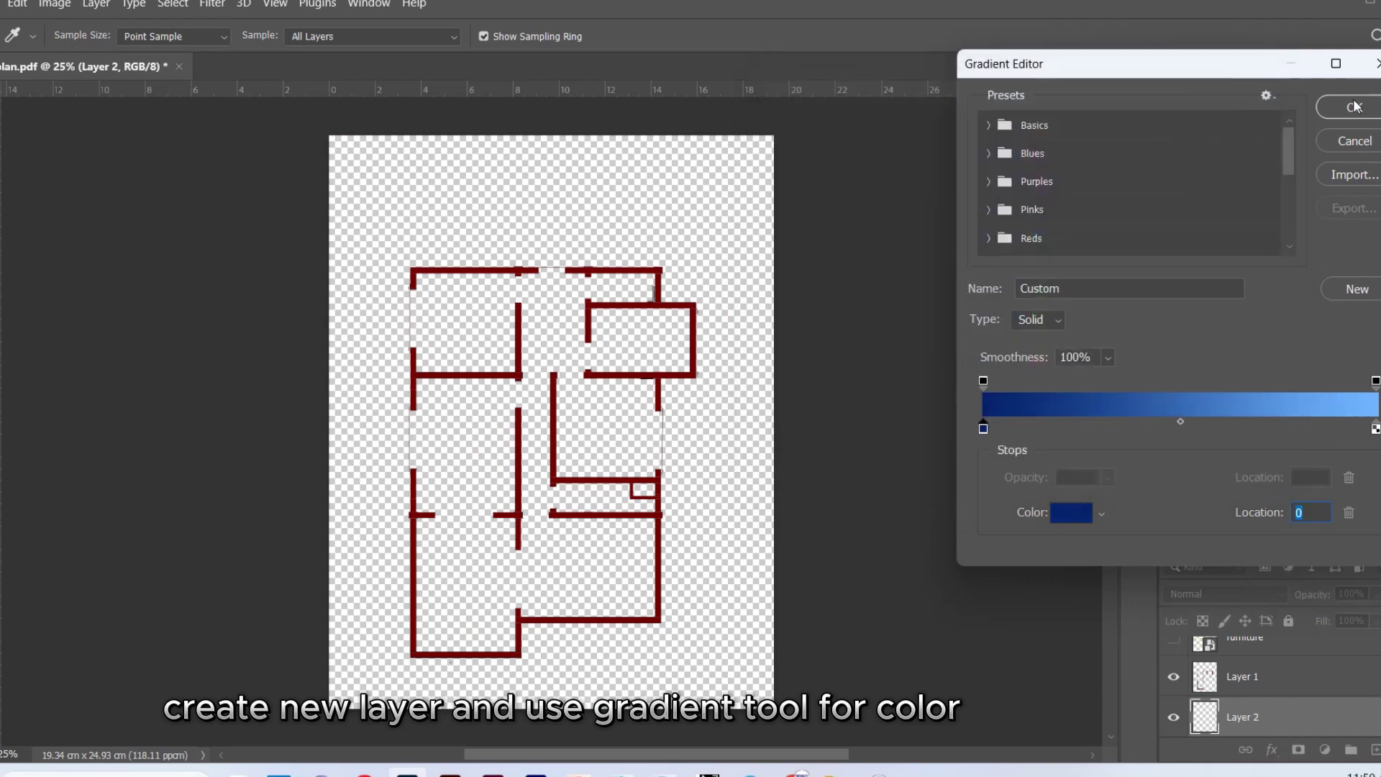
click(1354, 107)
Step: Fill the new layer with the gradient, light top-right to dark bottom-left
drag(772, 135, 349, 701)
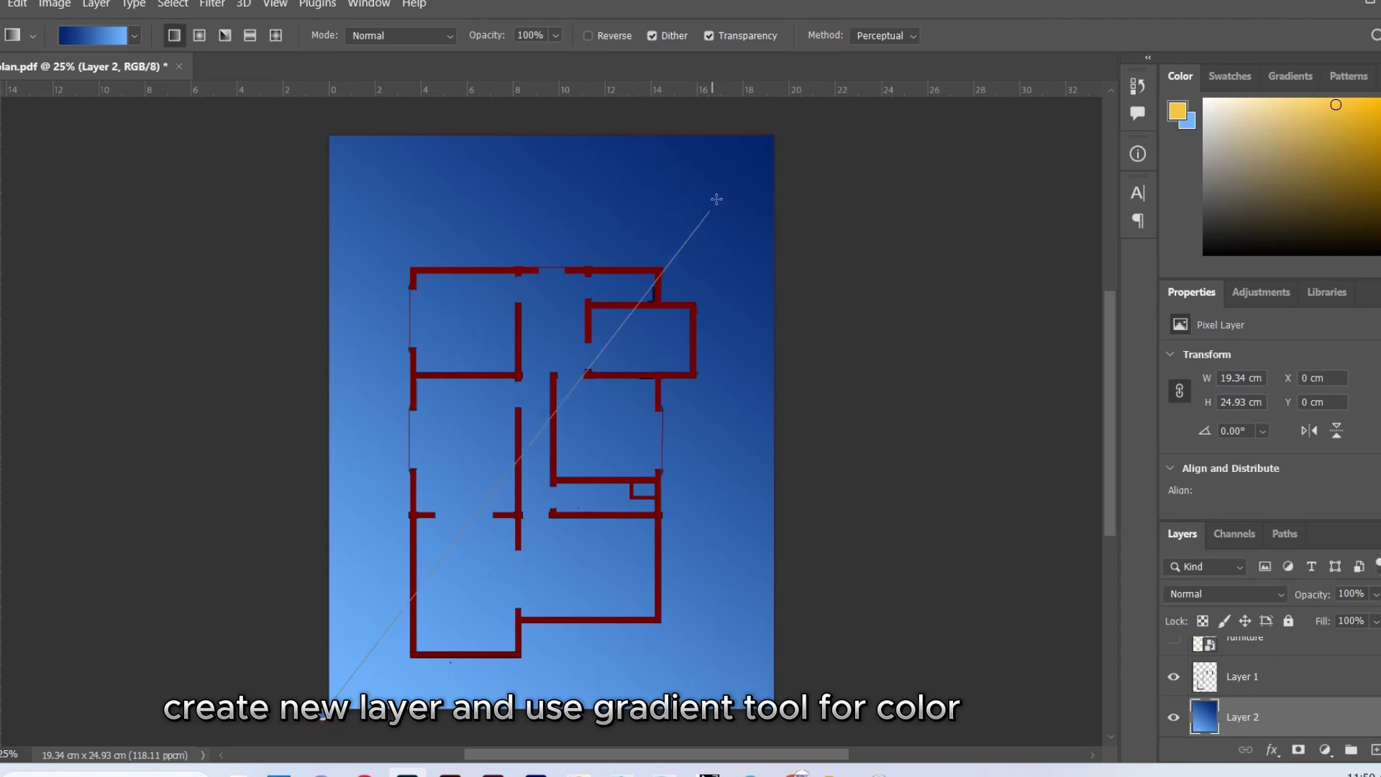
drag(770, 134, 771, 134)
key(v)
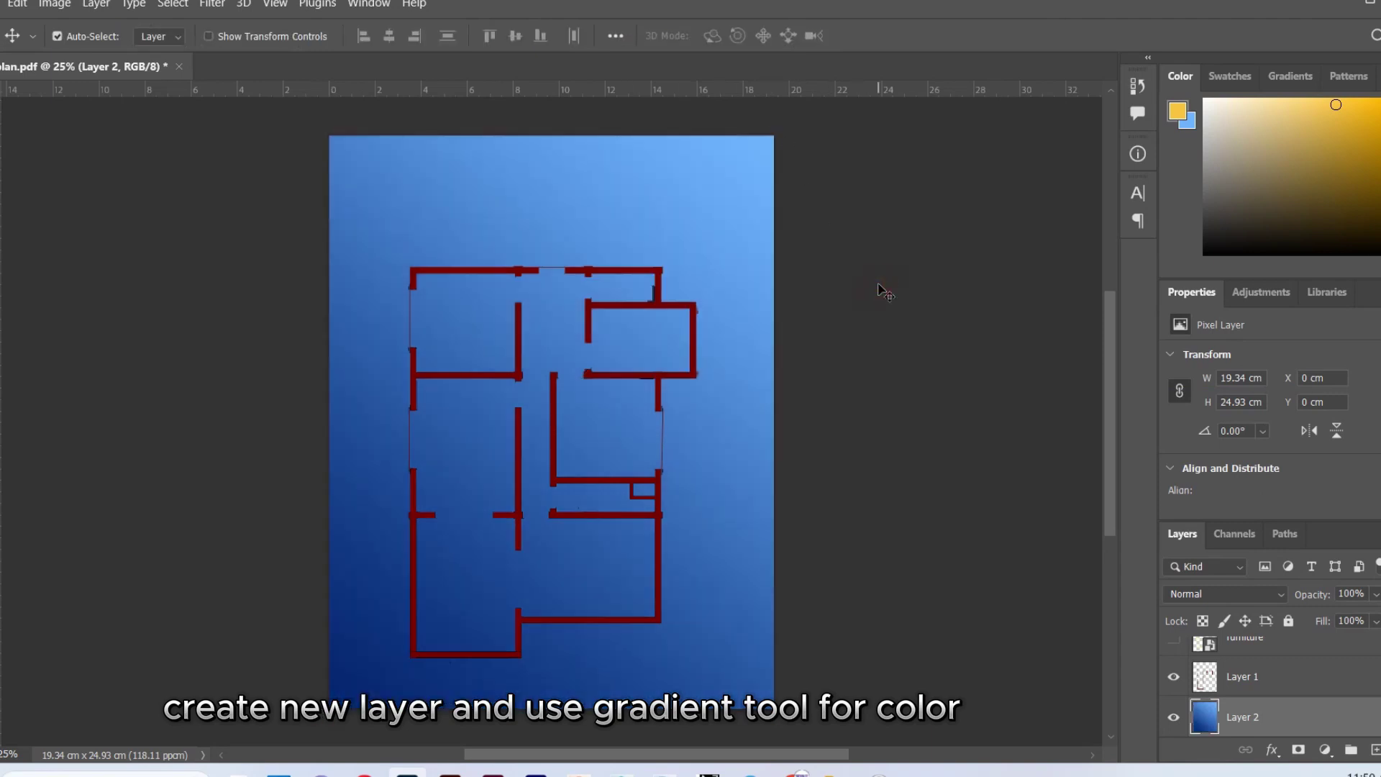
click(882, 289)
key(ctrl+0)
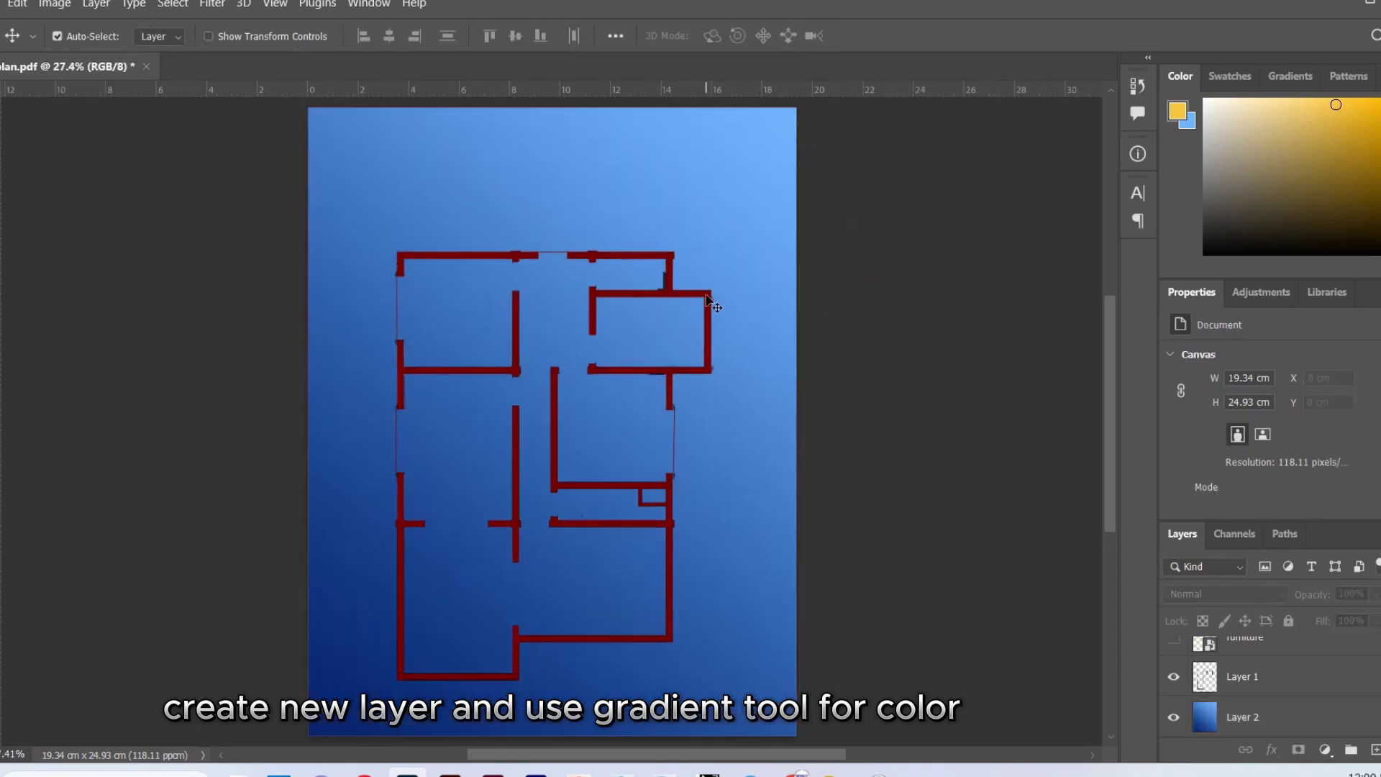
Step: Add a Color Overlay effect to the walls layer
click(1242, 677)
click(1272, 749)
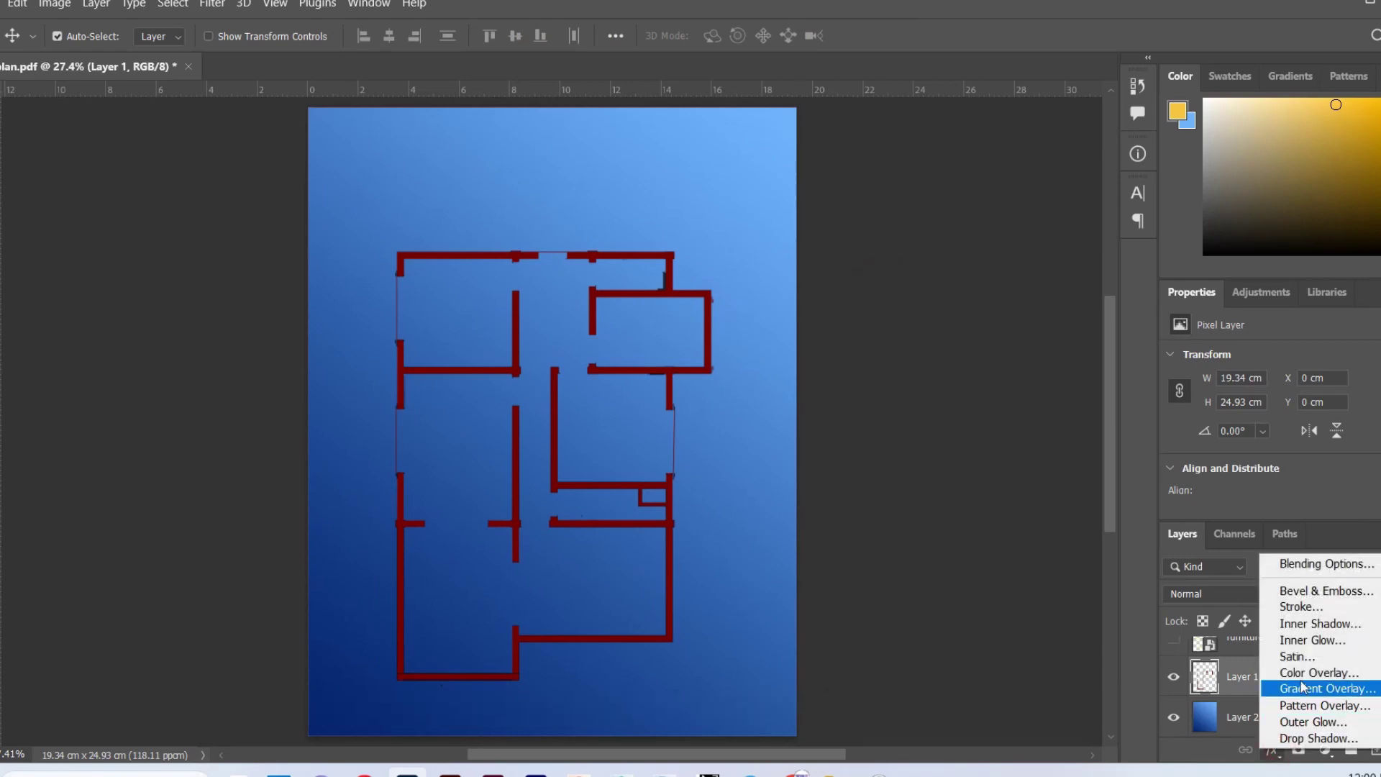
click(1303, 687)
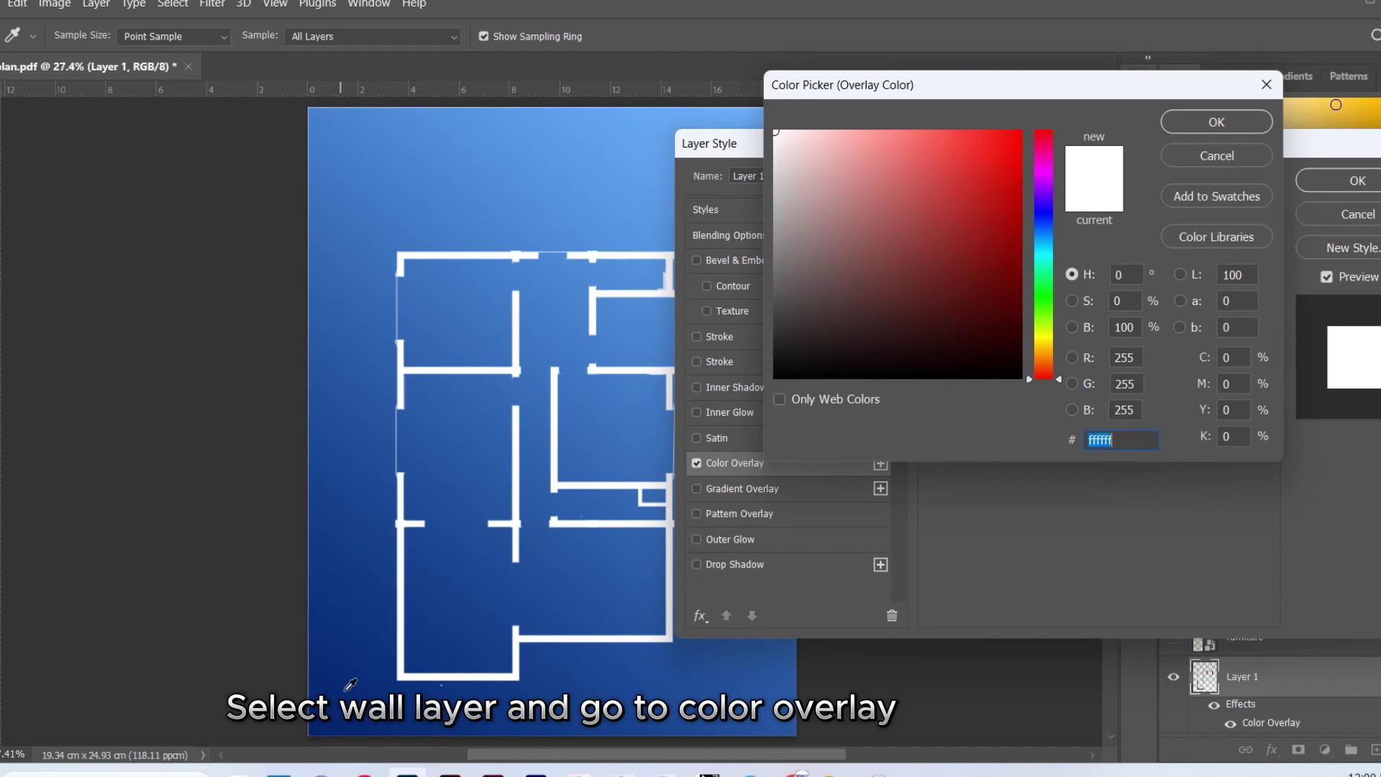
Step: Set the walls' colour overlay to deep navy #032161
click(565, 606)
click(1014, 287)
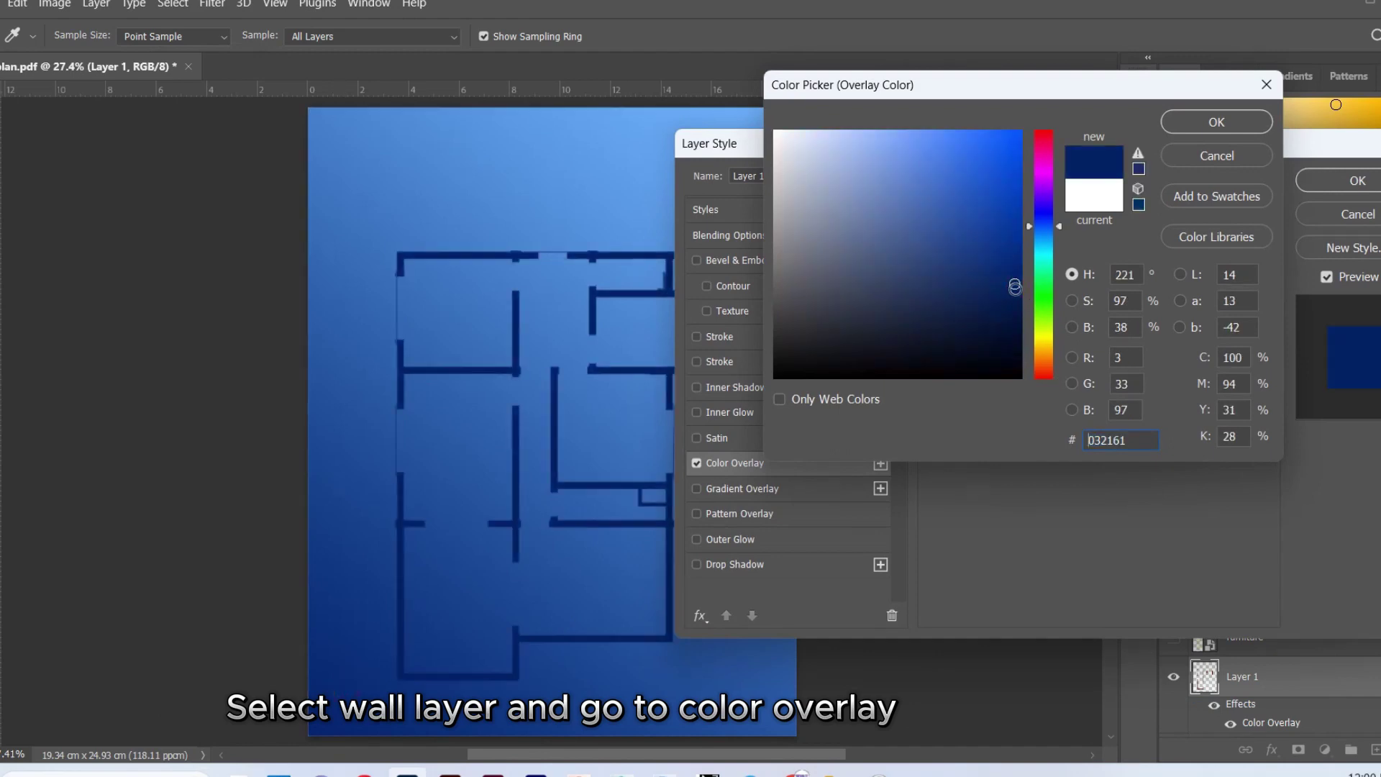
click(1217, 122)
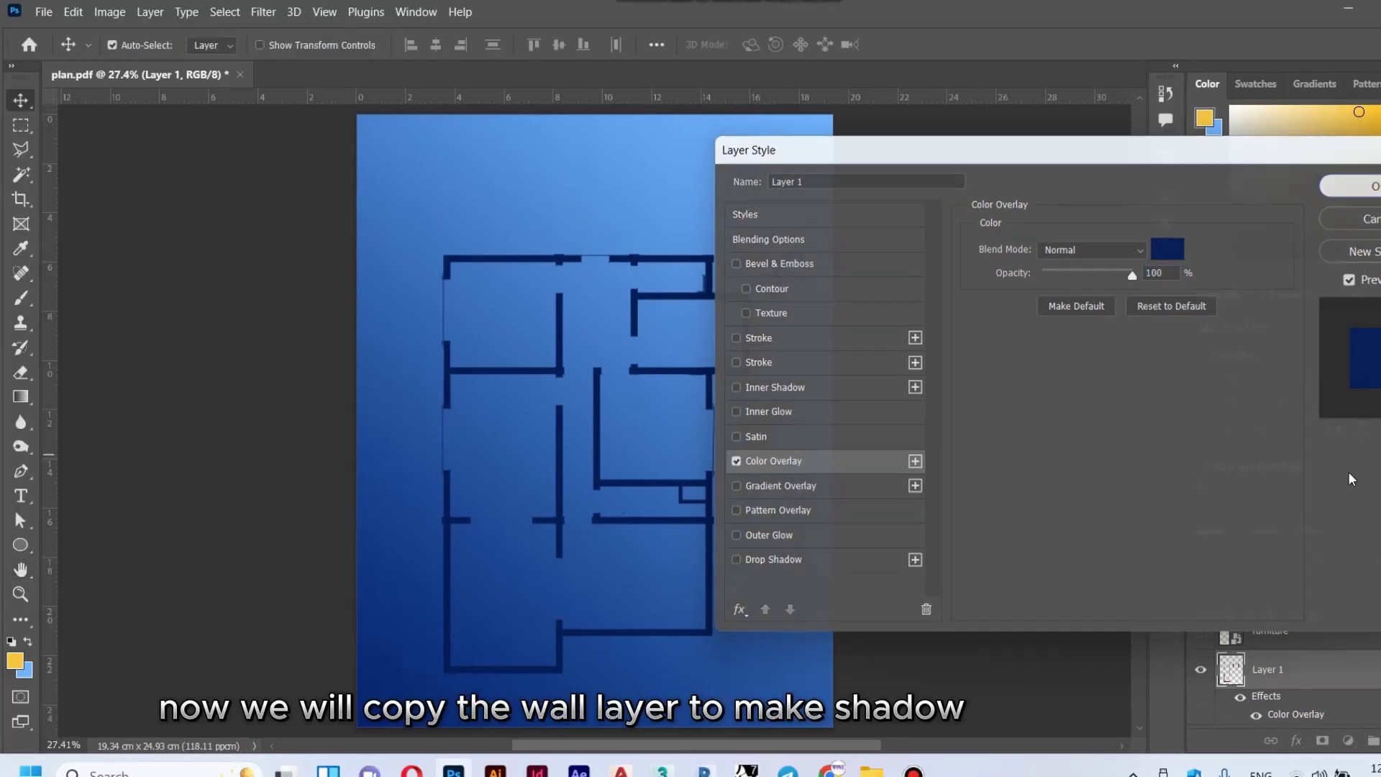
Step: Duplicate the walls and give the original a 49°, 78 px motion blur
key(Return)
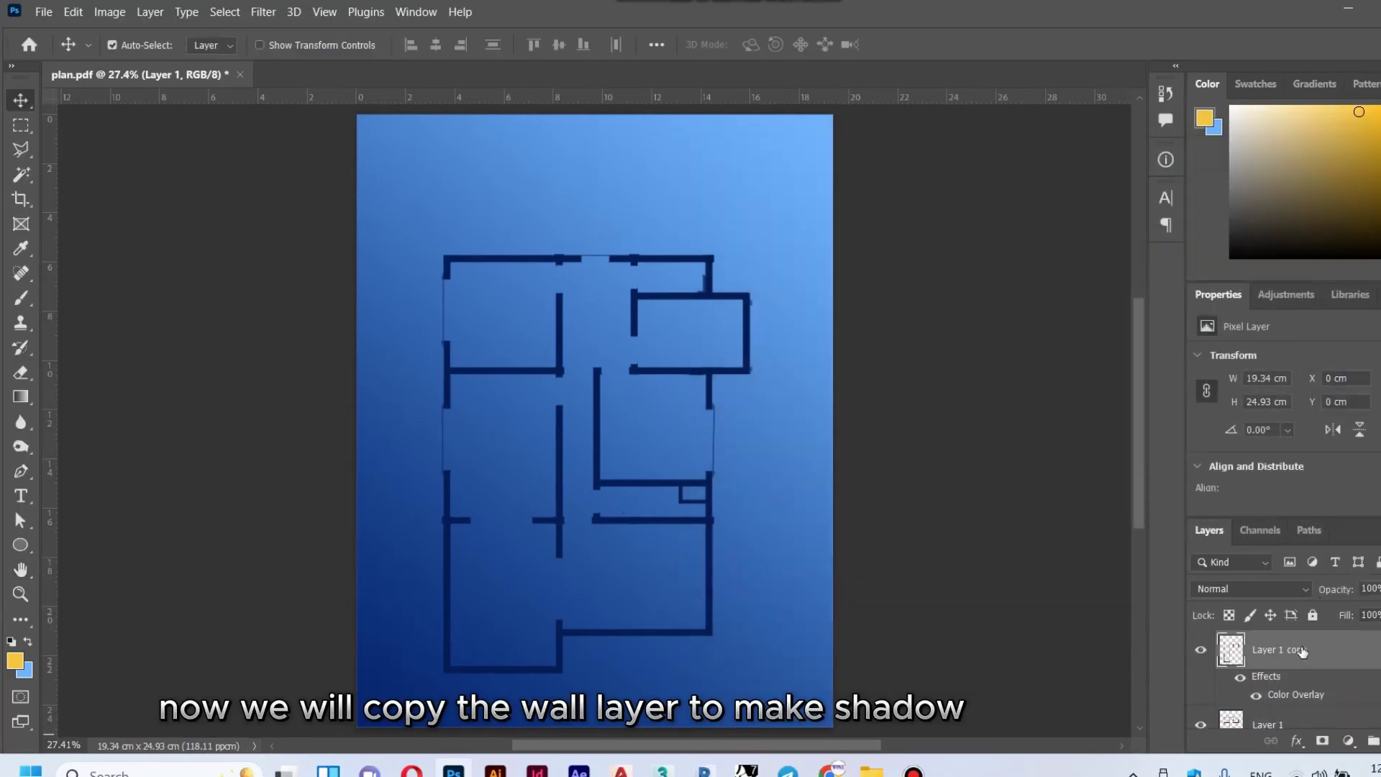
key(ctrl+j)
scroll(1302, 676, down, 1)
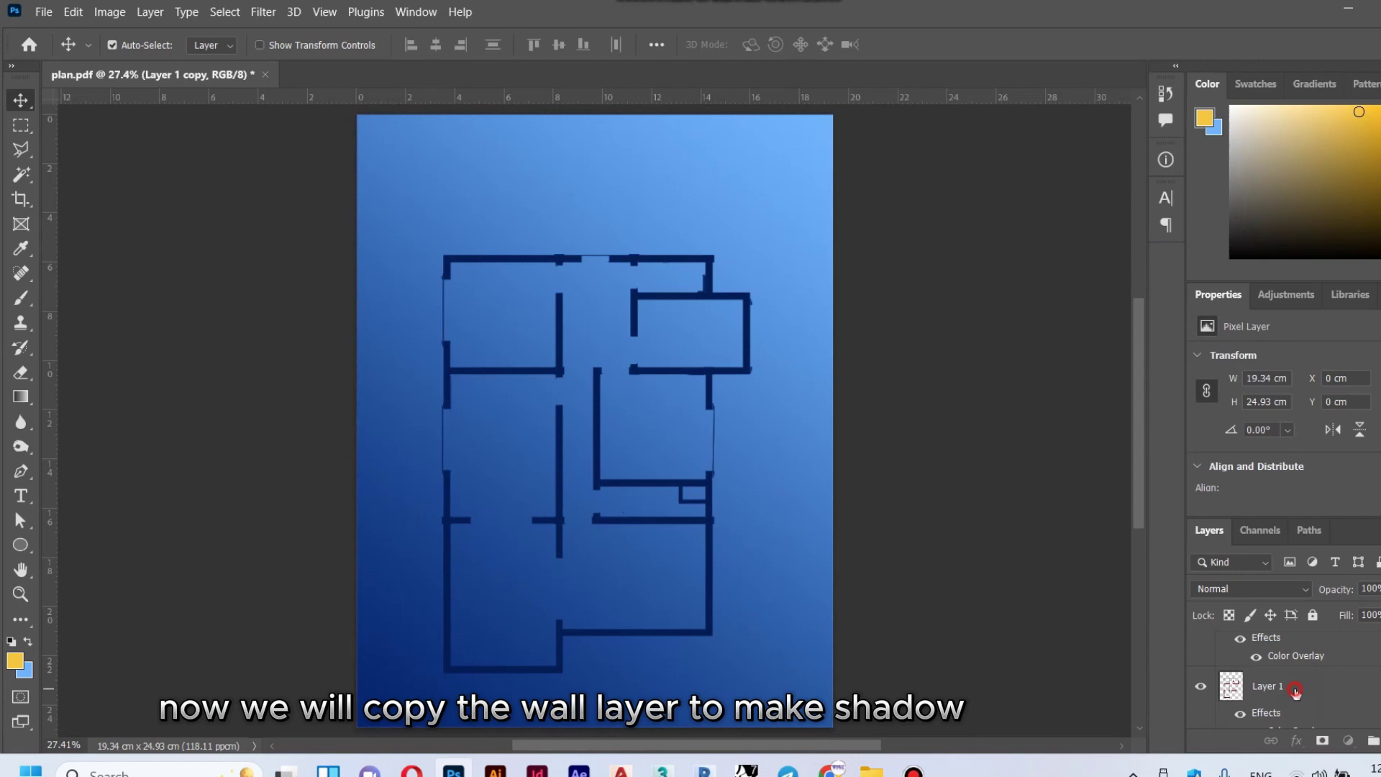
click(1295, 690)
click(263, 12)
mouse_move(274, 241)
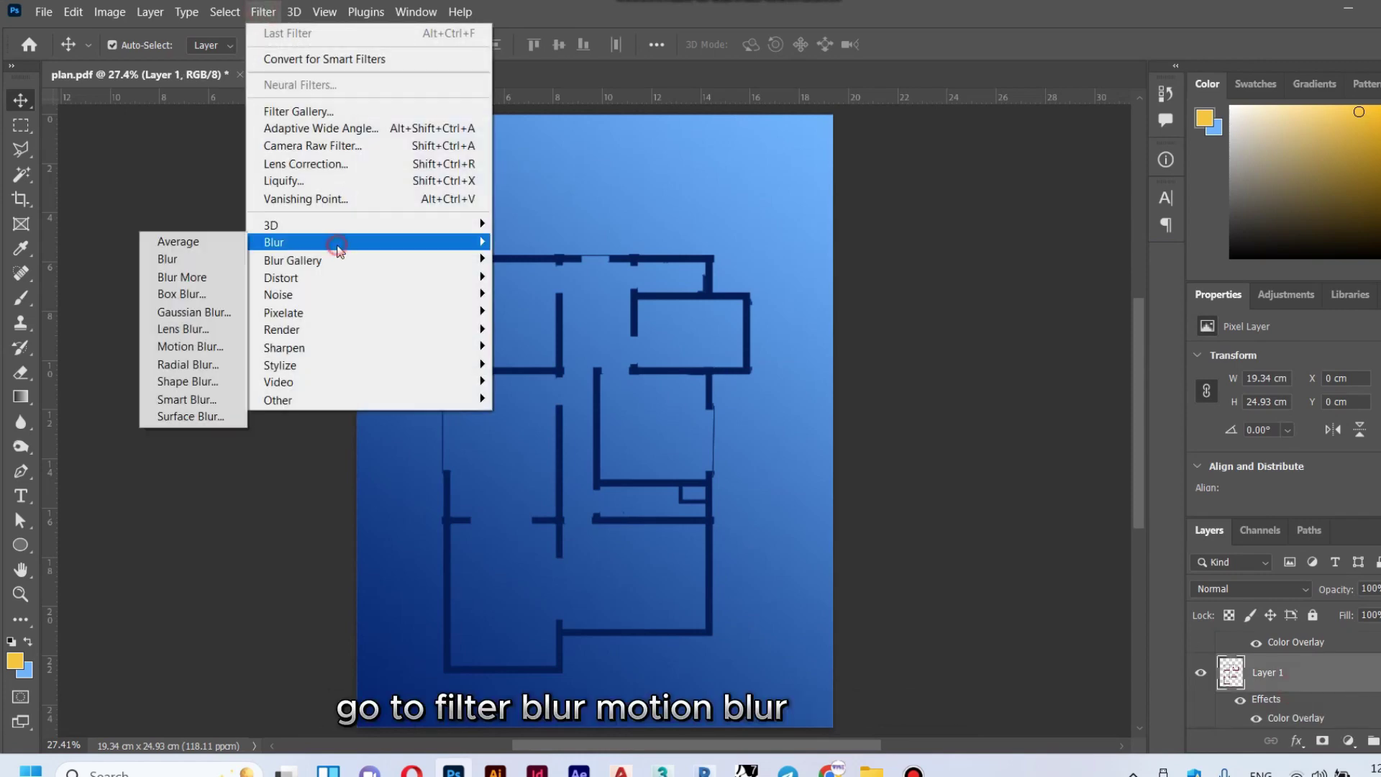
click(190, 347)
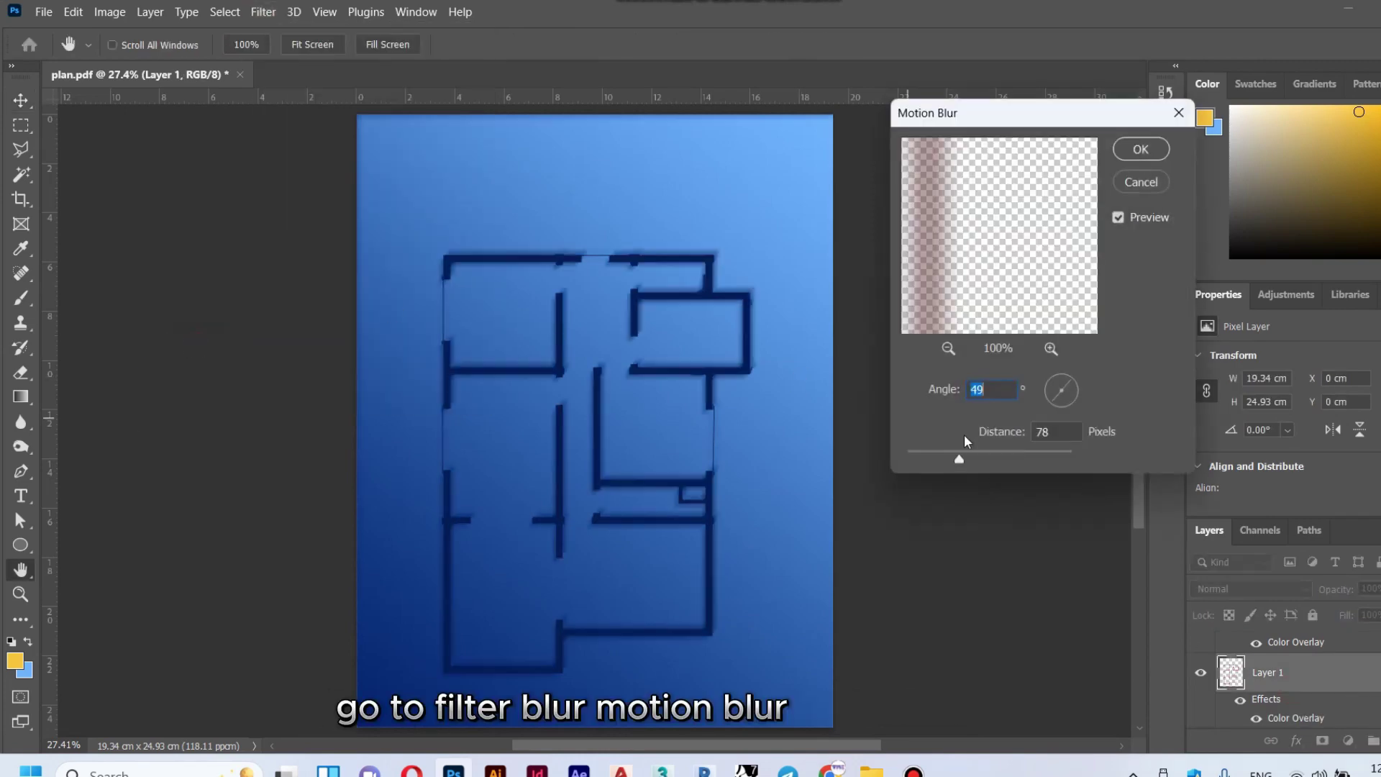
click(1140, 149)
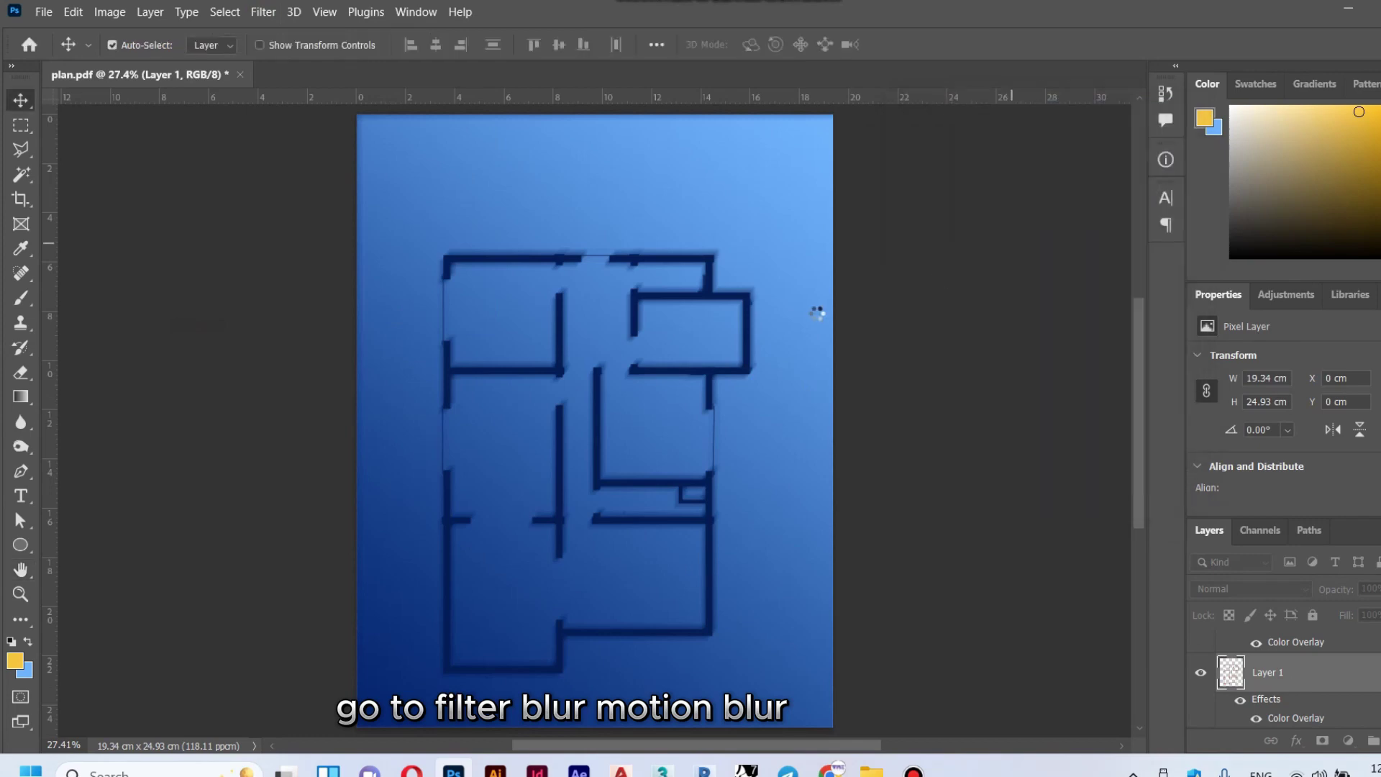
Step: Nudge the blurred shadow layer down and left with the arrow keys
key(Down)
key(Left)
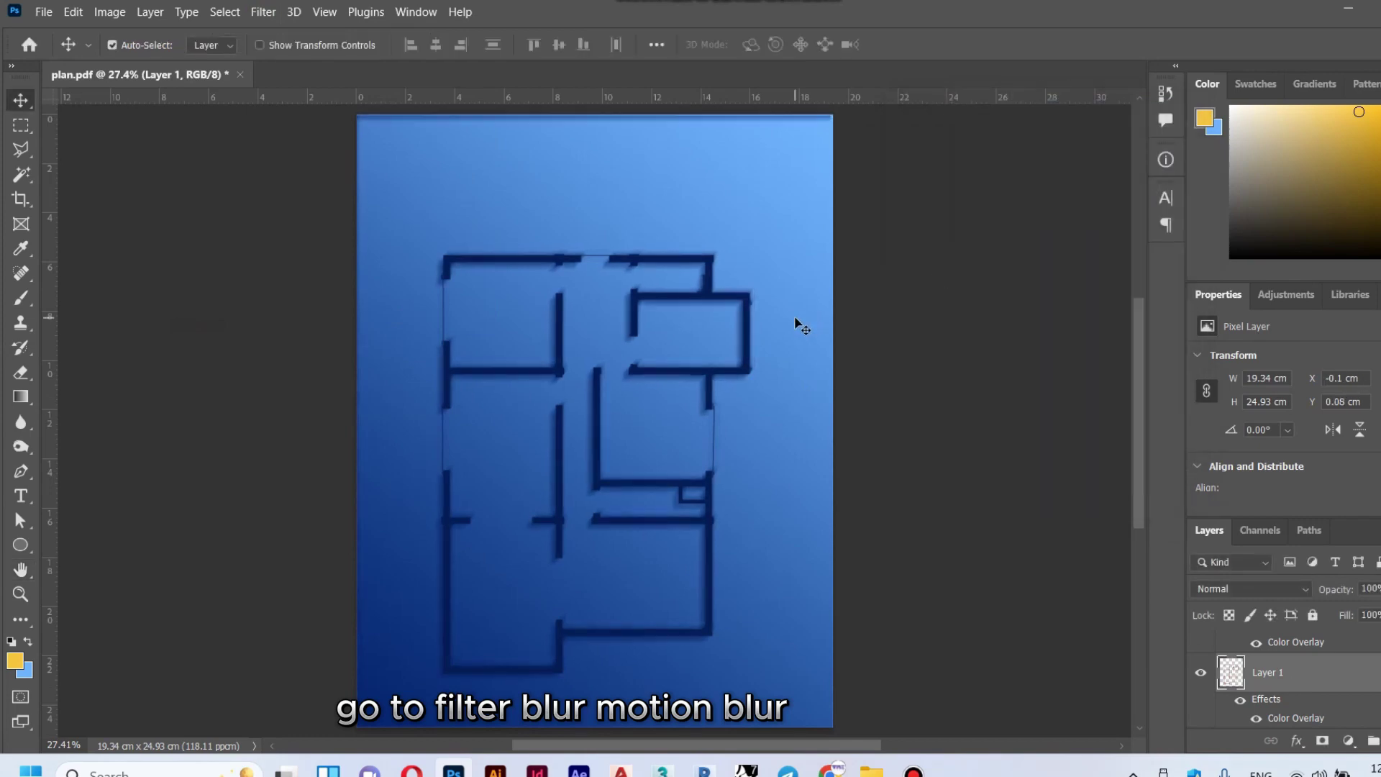
key(Down)
key(Left)
key(Left)
key(Left)
key(Down)
key(Down)
key(Down)
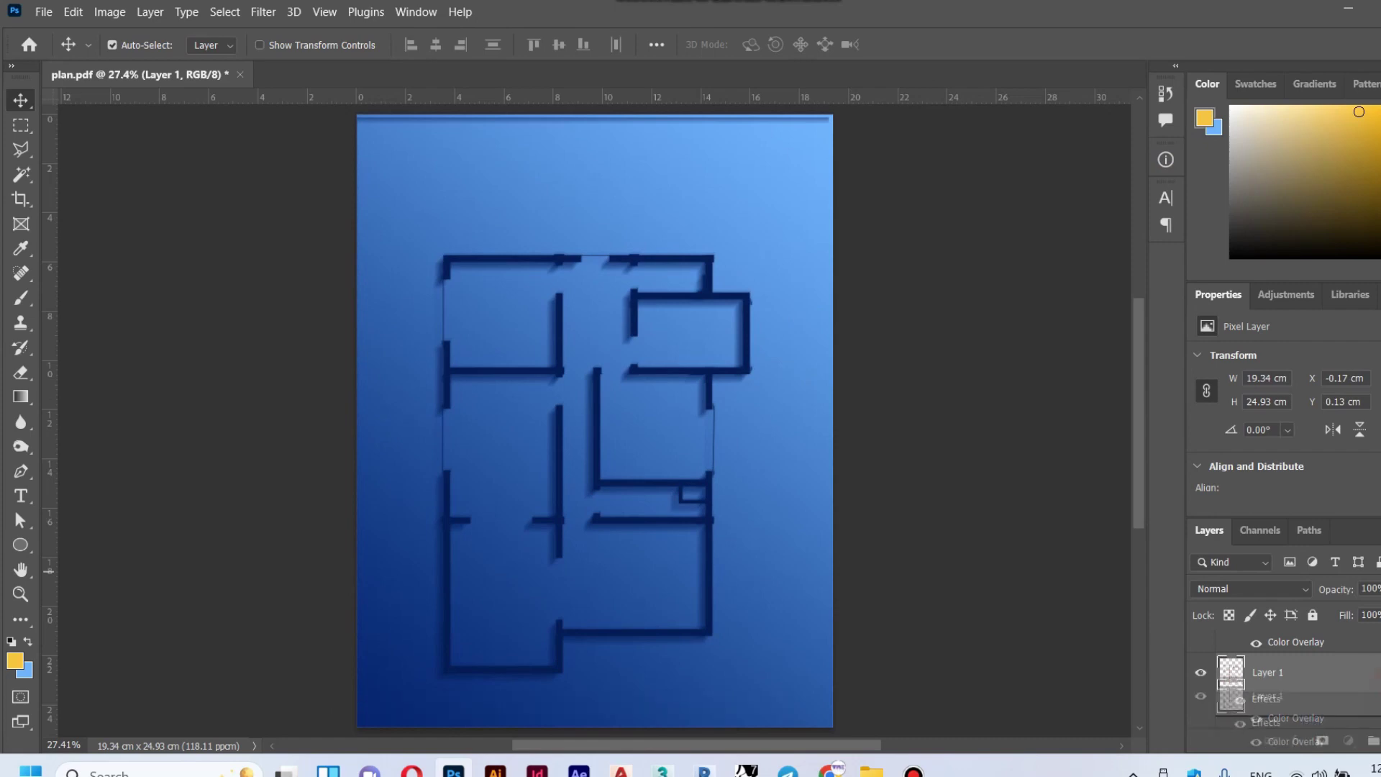
Step: Duplicate the shadow, offset it further down-left, and set its opacity to 21%
key(ctrl+j)
key(Left)
key(Left)
key(Left)
key(Down)
key(Down)
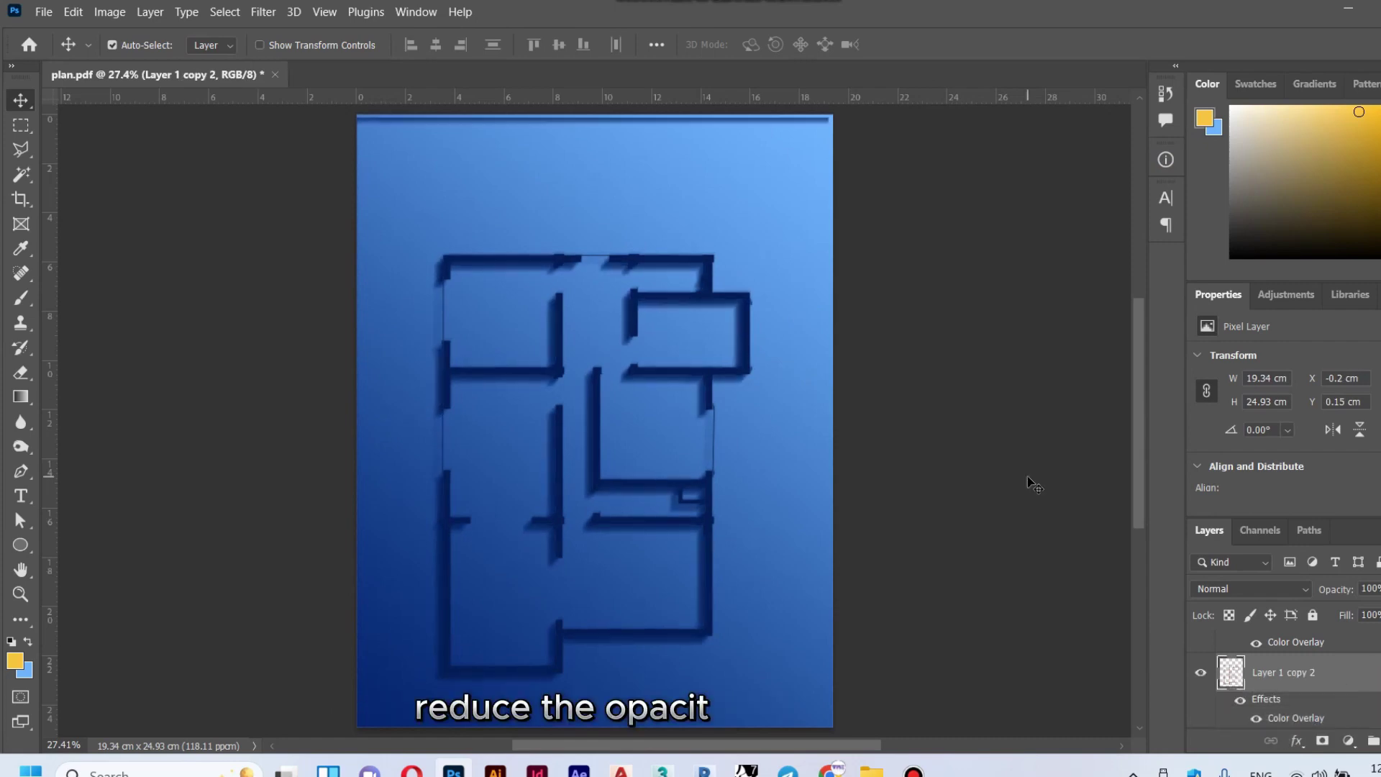
key(Left)
key(Left)
key(Left)
key(Down)
key(Down)
key(Down)
key(Left)
key(Left)
key(Left)
key(Down)
key(Down)
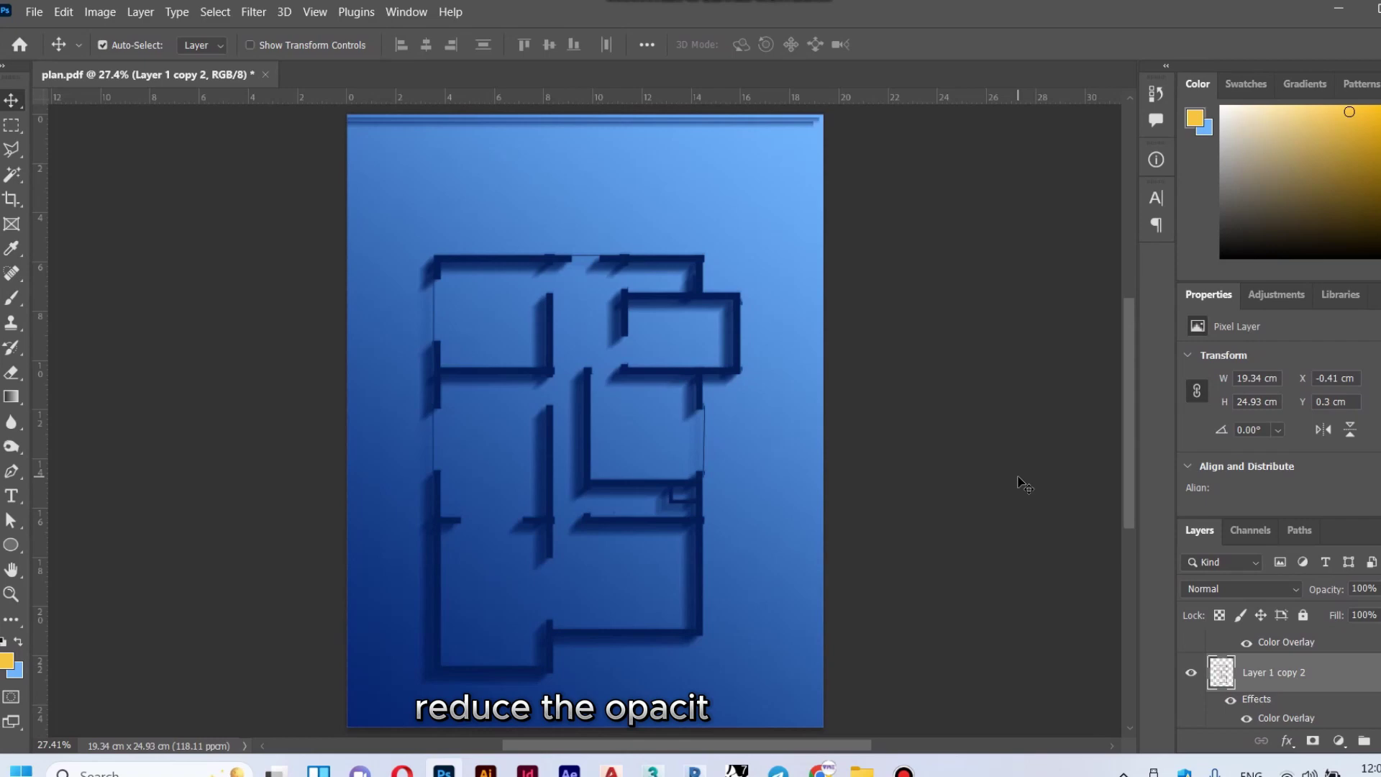
drag(1359, 588, 1311, 611)
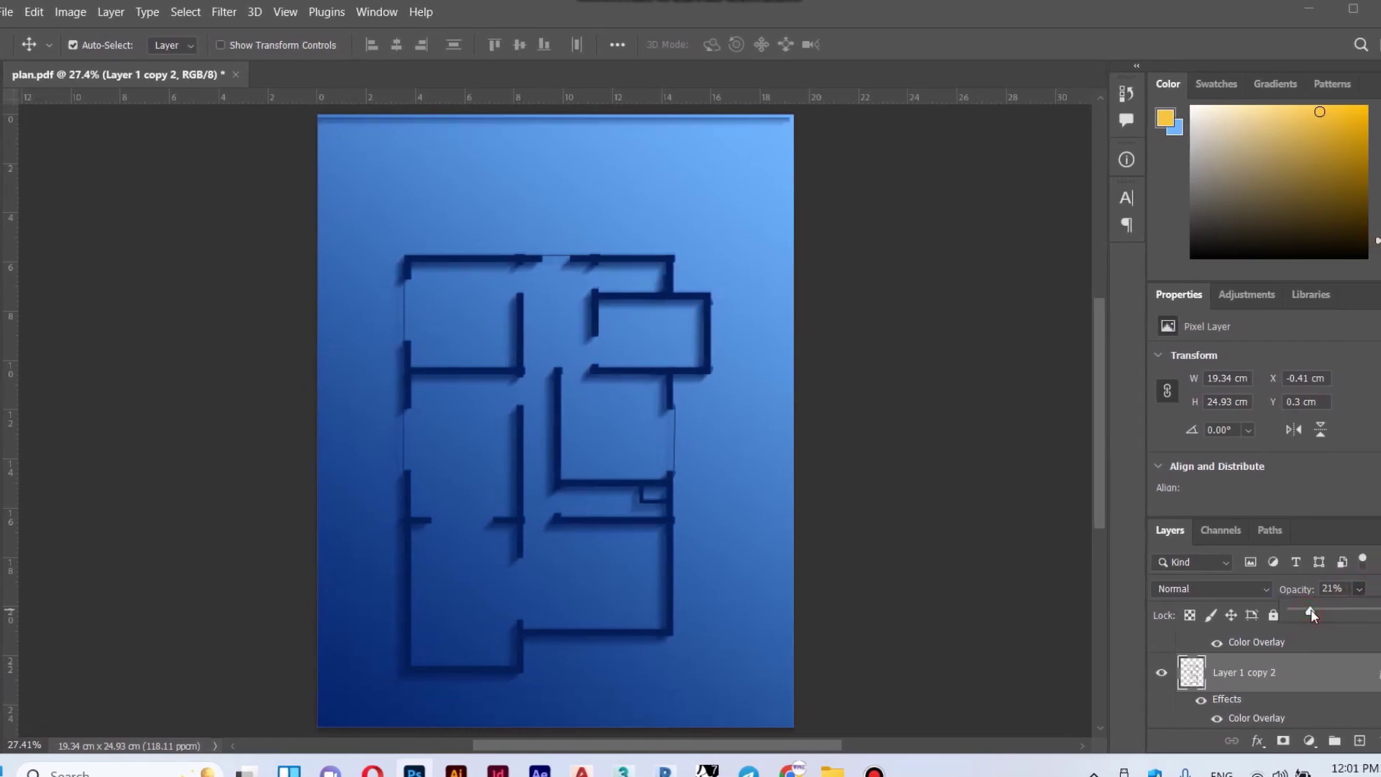
Step: Draw a rectangular marquee across the top strip of the plan
key(m)
drag(309, 155, 902, 97)
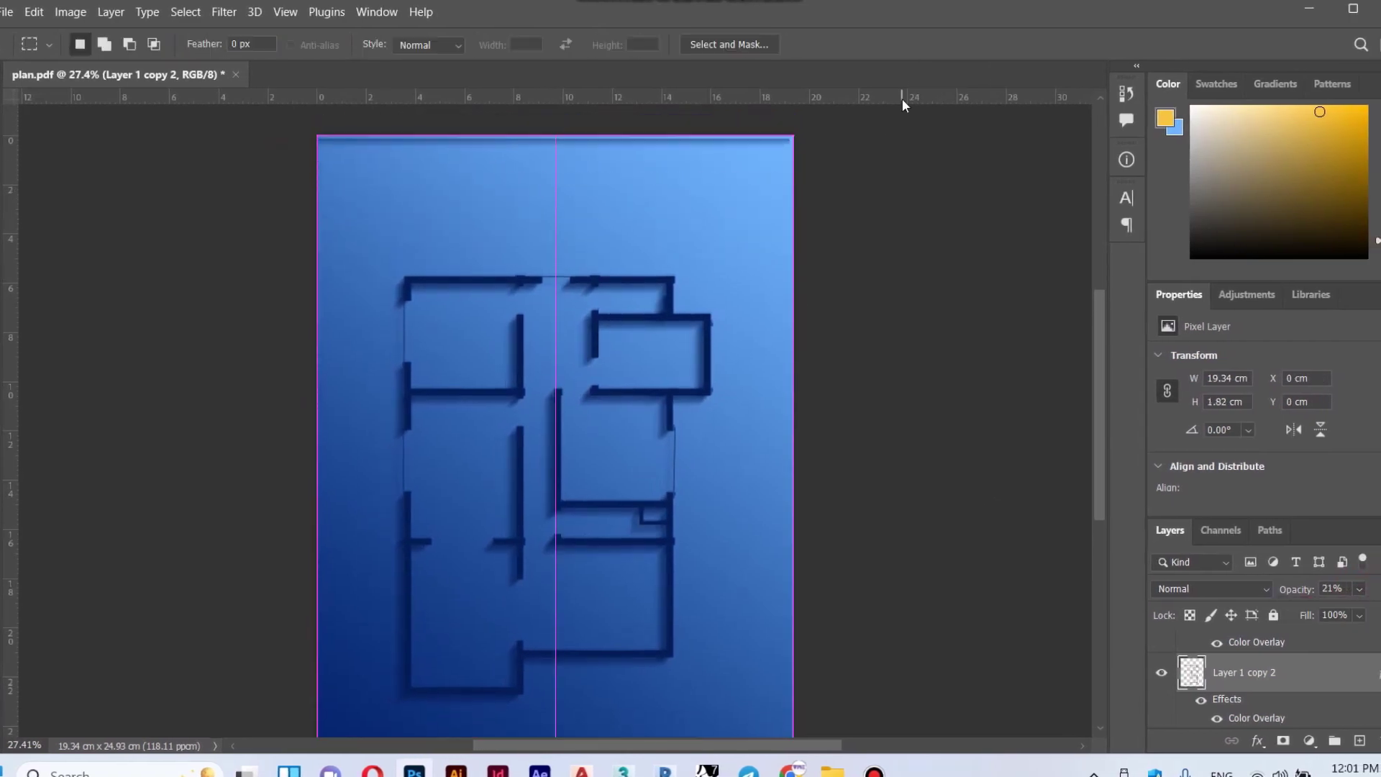
scroll(1242, 683, down, 2)
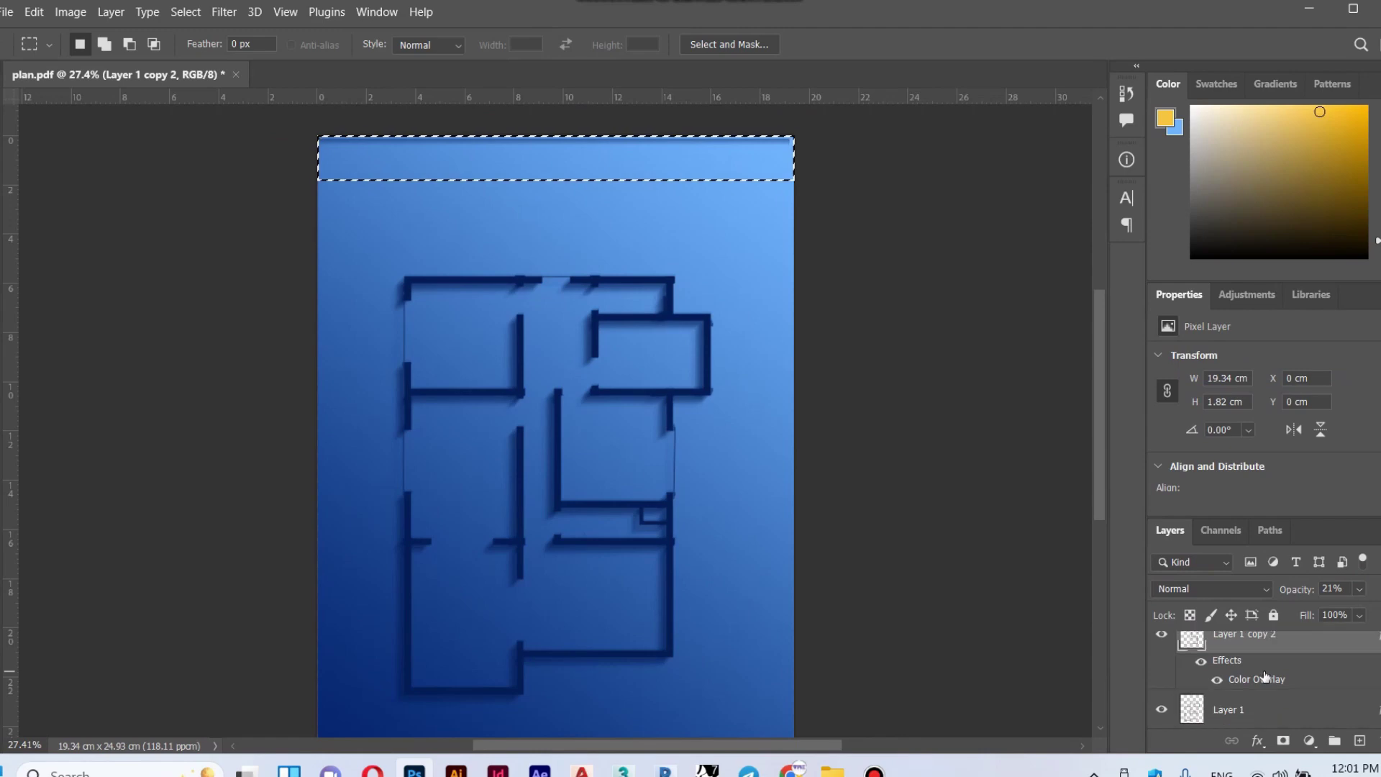
Step: Select the blurred Layer 1 shadow and clear the marquee selection
click(1242, 720)
scroll(554, 431, down, 1)
key(ctrl+d)
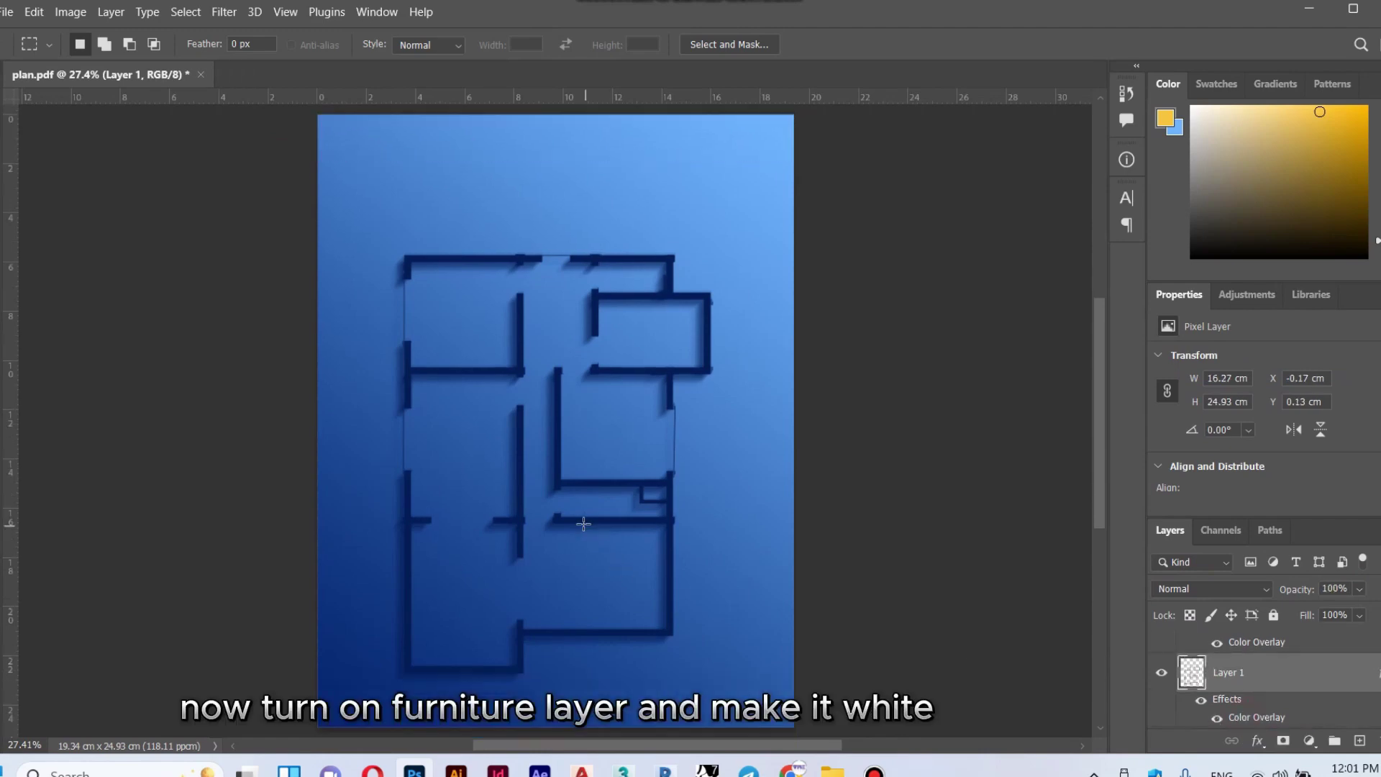
key(z)
scroll(1238, 683, up, 3)
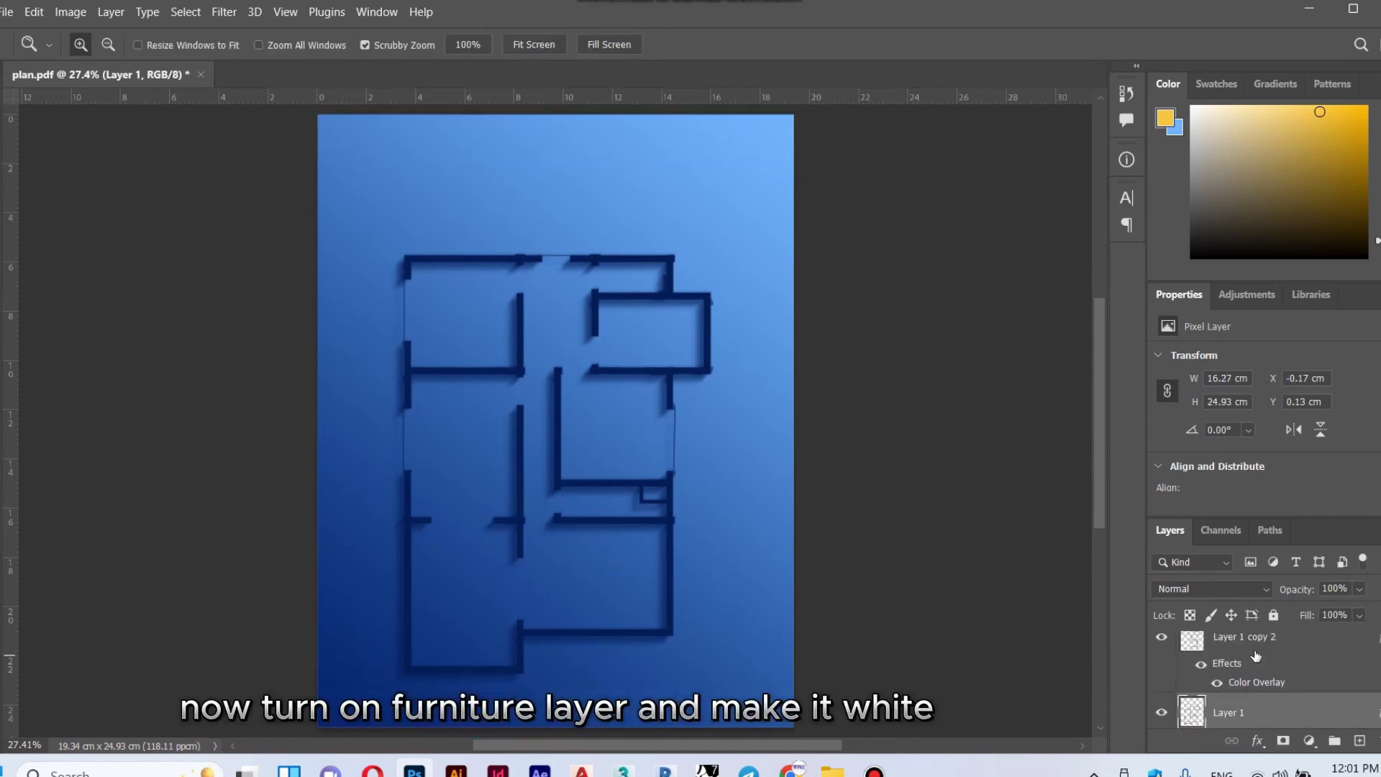
Step: Show the furniture layer and give it a #ffffff colour overlay
click(1230, 650)
click(1162, 651)
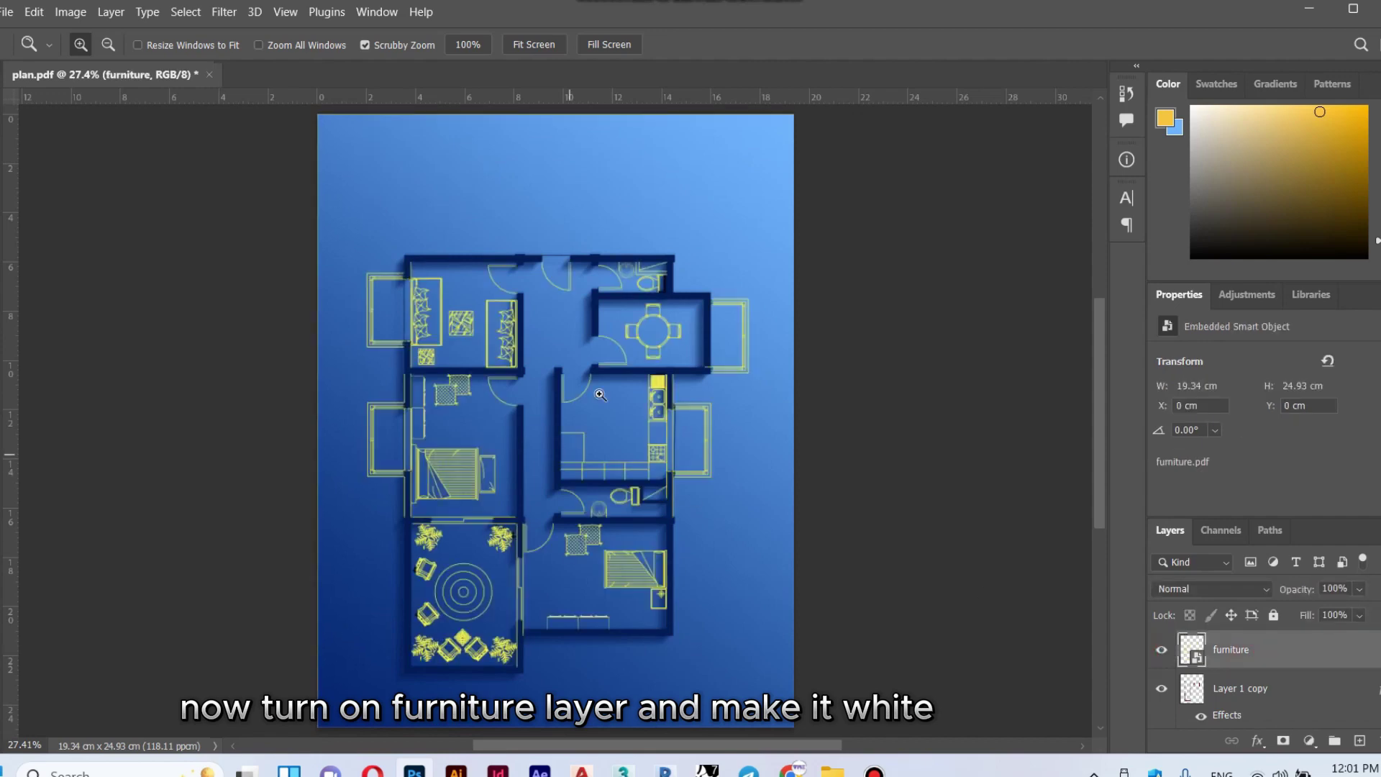
click(1257, 741)
click(1278, 662)
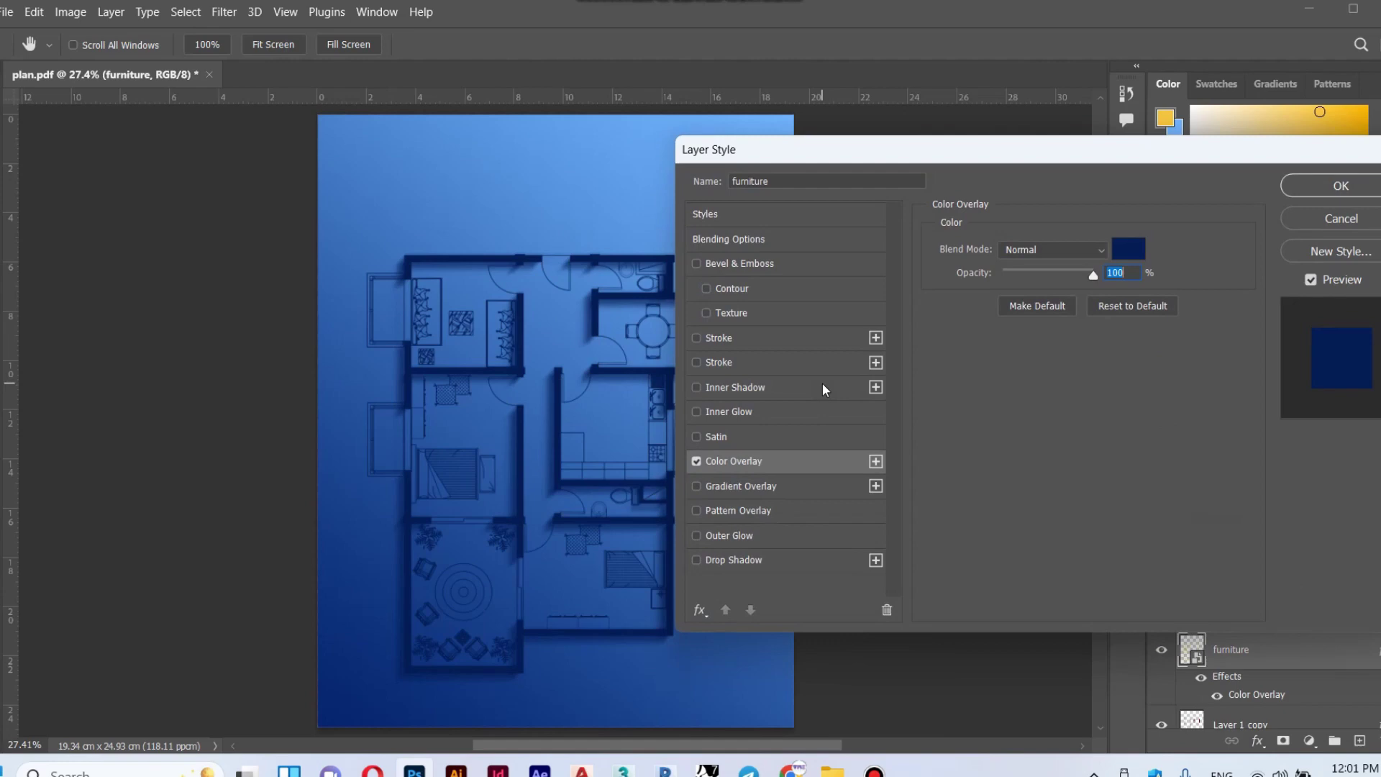
click(1122, 245)
text(ffffff)
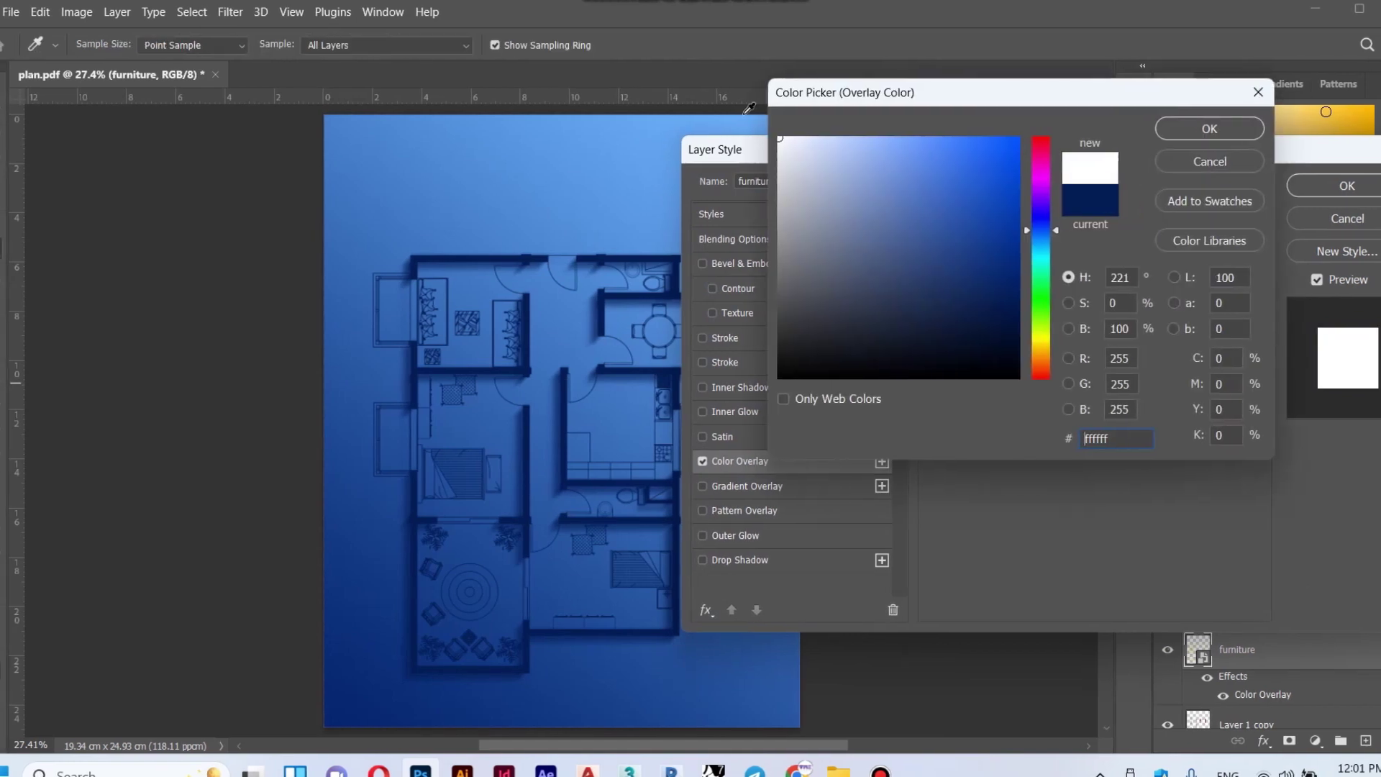
click(1217, 134)
click(1316, 185)
Step: Zoom in slightly on the plan, then fit the whole page in view
key(z)
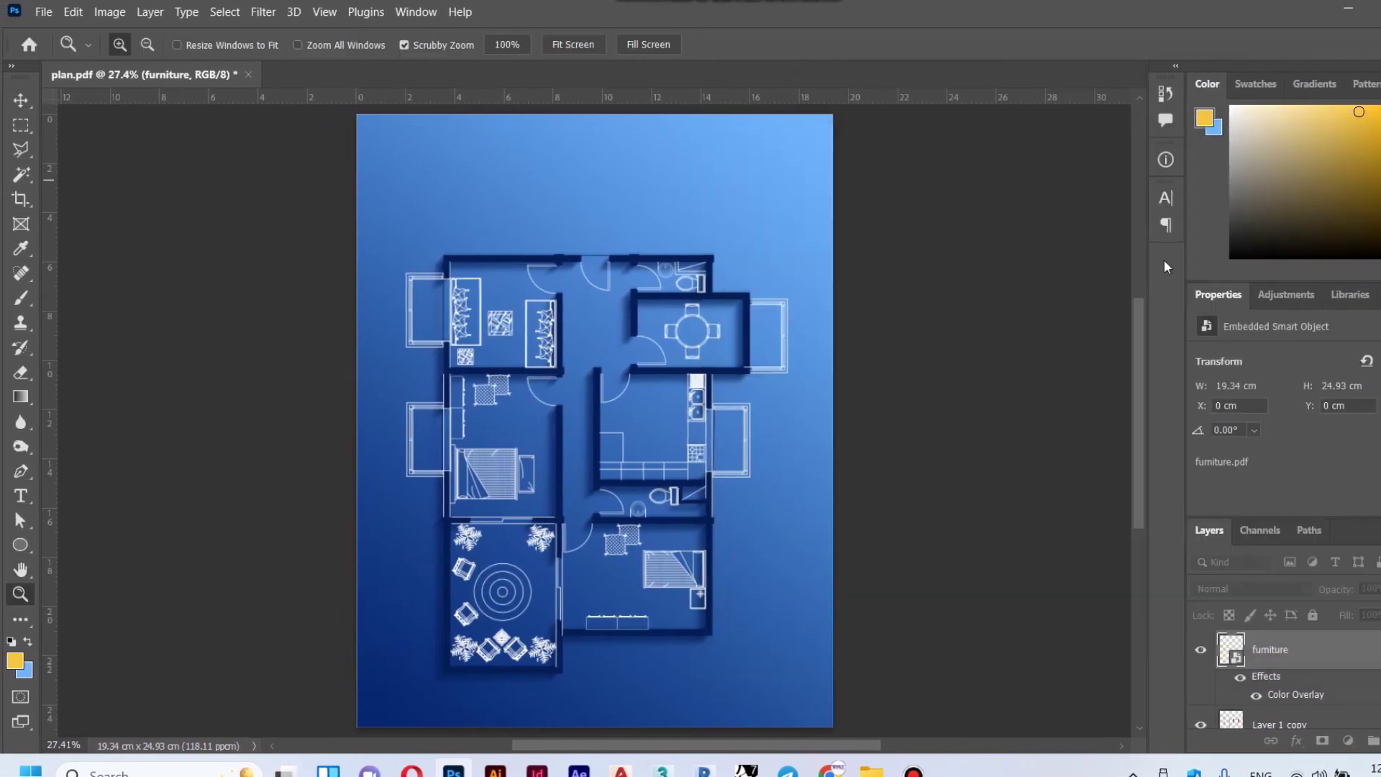
drag(541, 363, 558, 363)
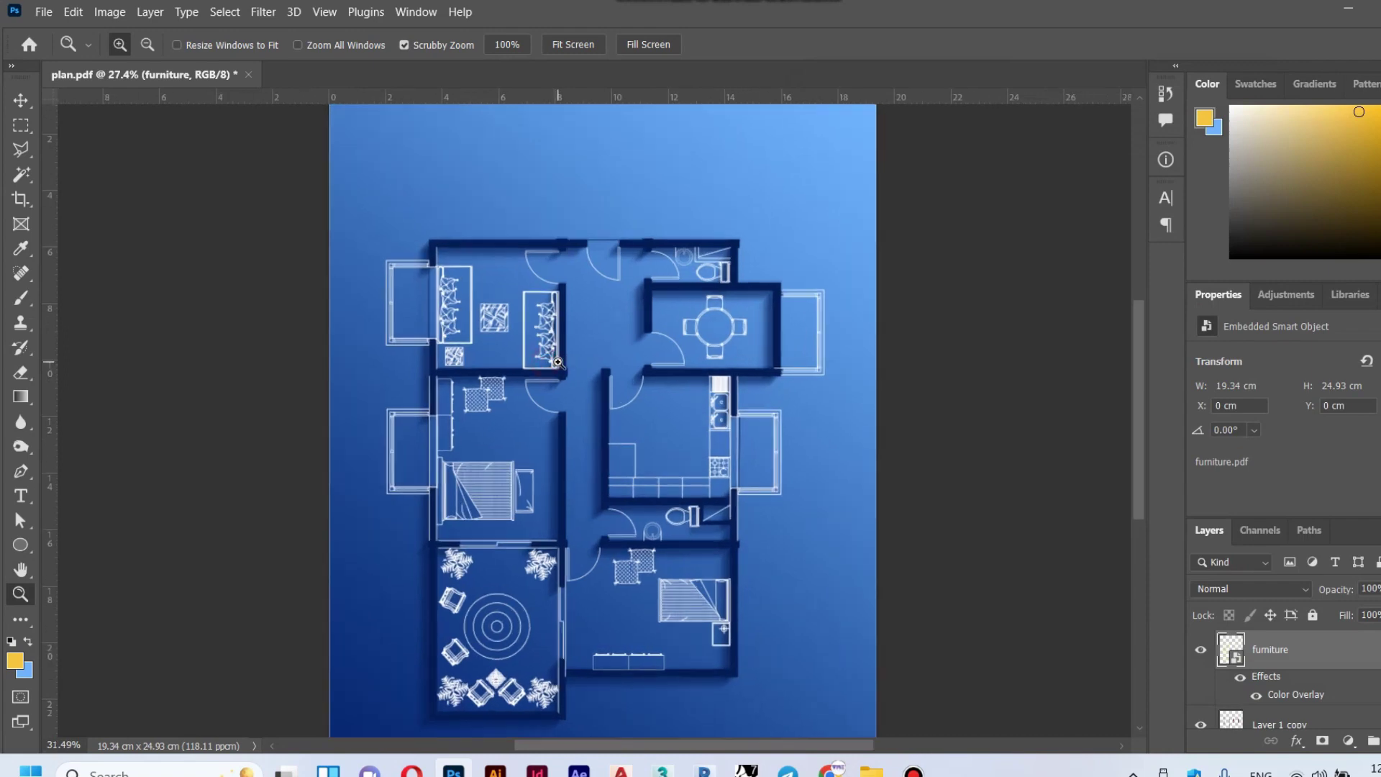
key(ctrl+0)
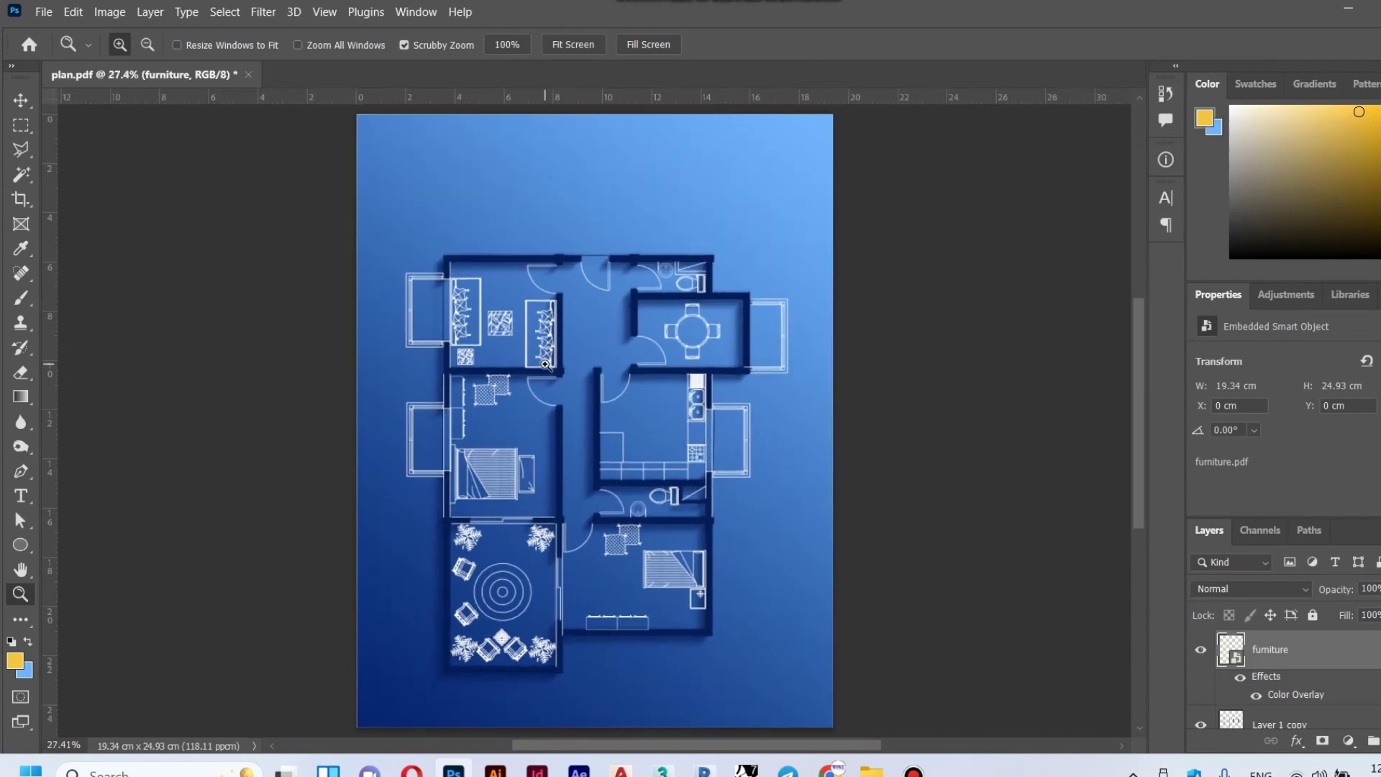
Step: Choose the Pen tool with a yellow 3 px stroke and zoom in on the top walls
key(p)
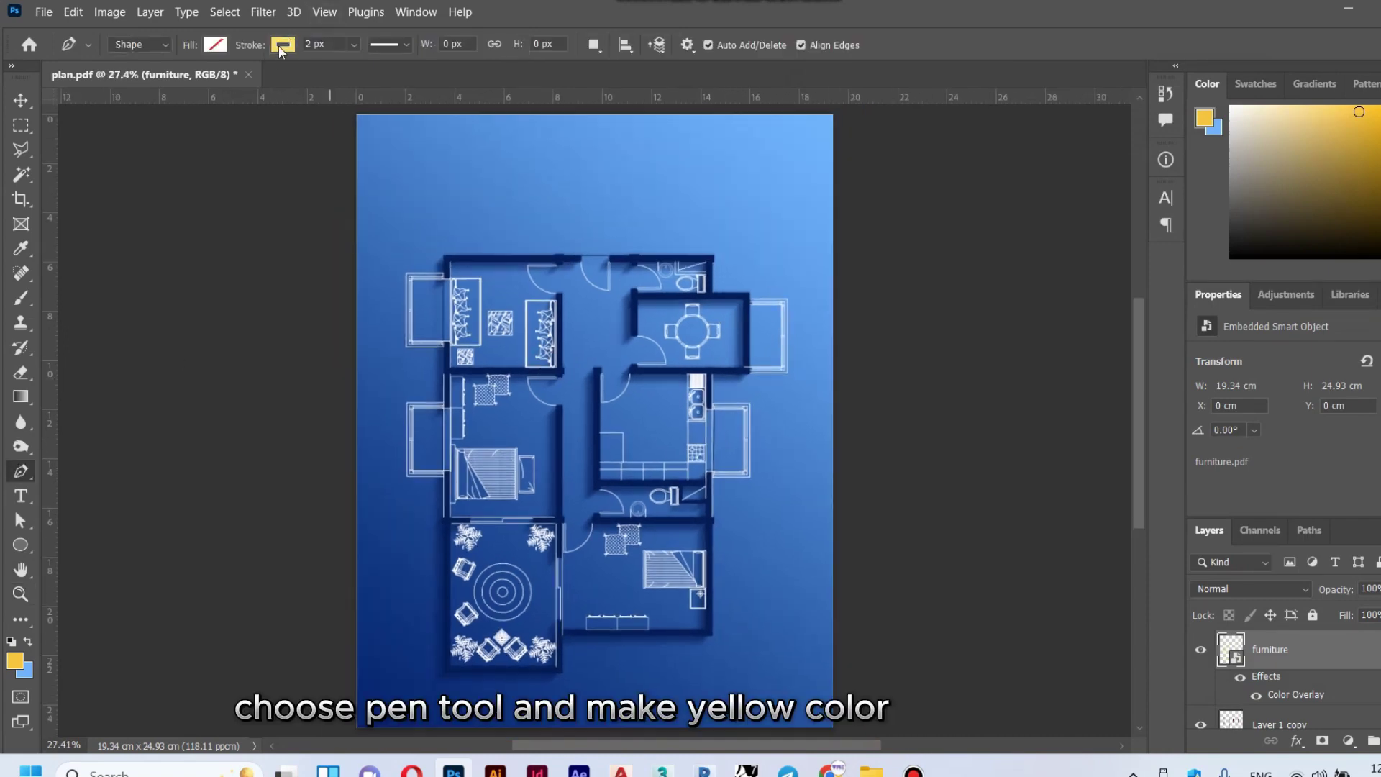
click(282, 46)
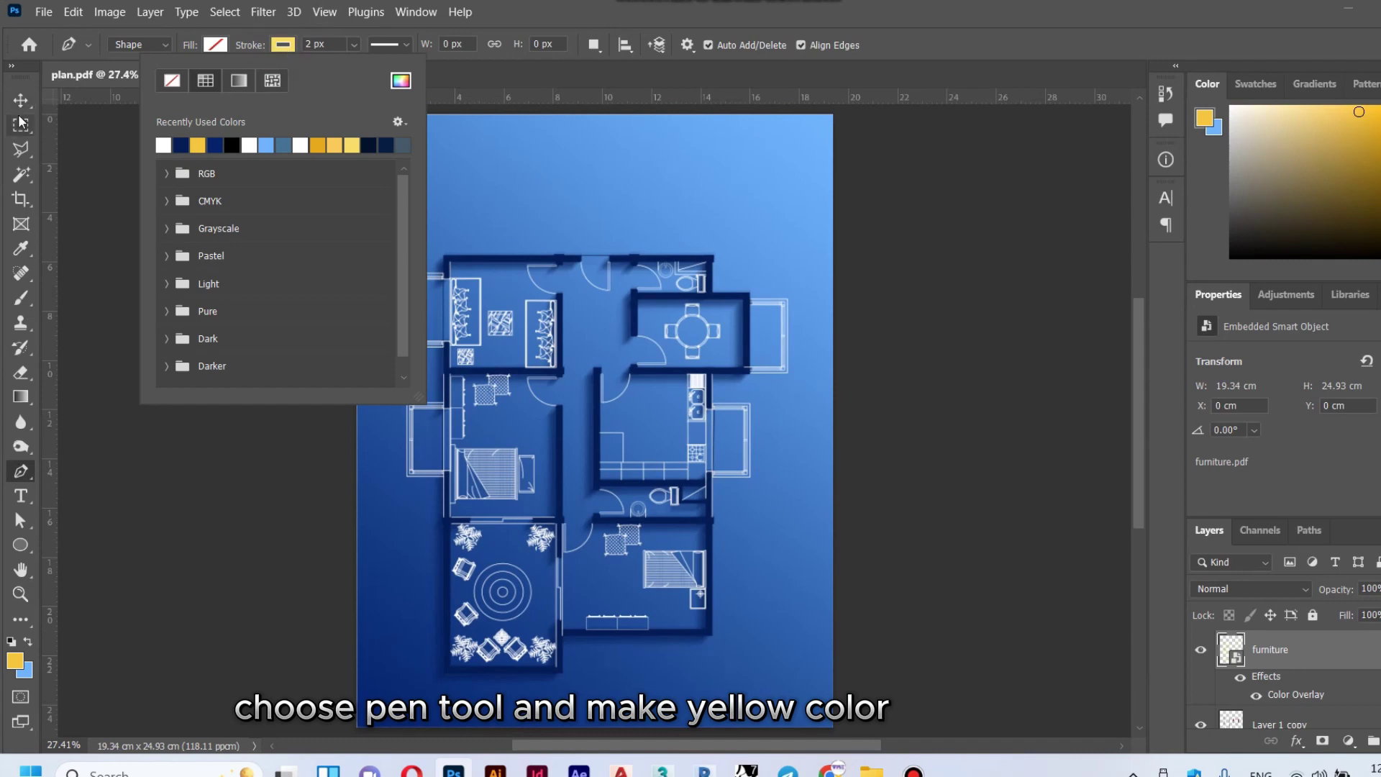
key(Escape)
key(z)
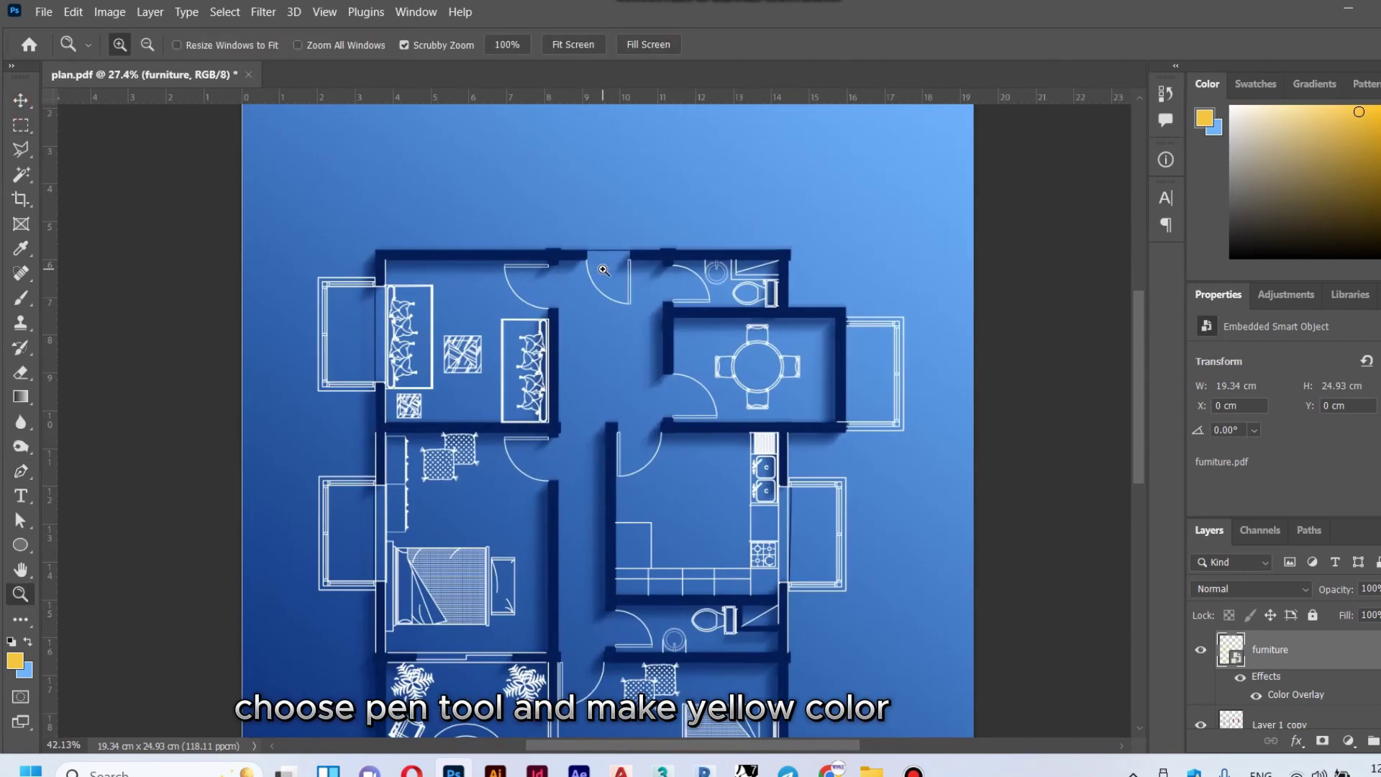
drag(570, 266, 568, 266)
key(p)
Step: Trace the outline along the top, left and bottom walls and the lower-right room
click(558, 259)
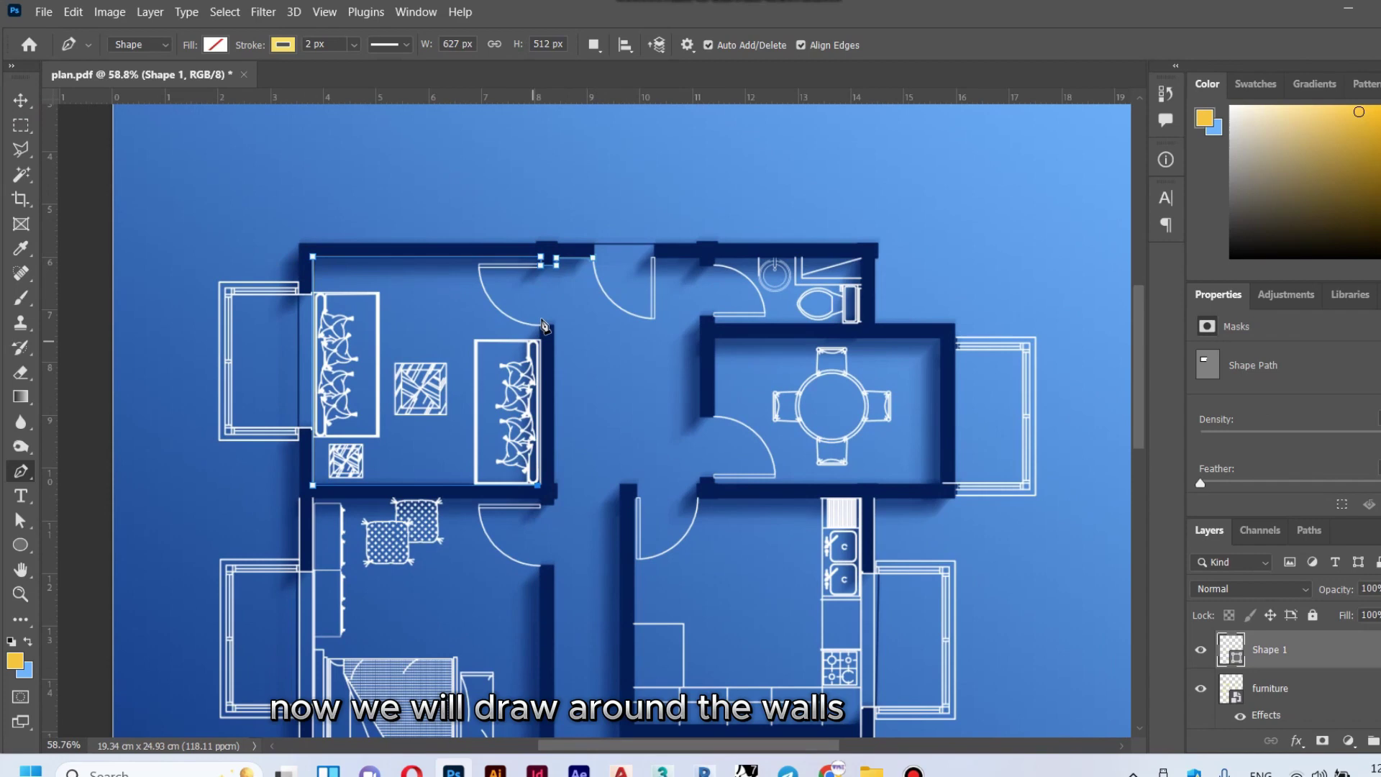
click(316, 497)
scroll(558, 504, down, 3)
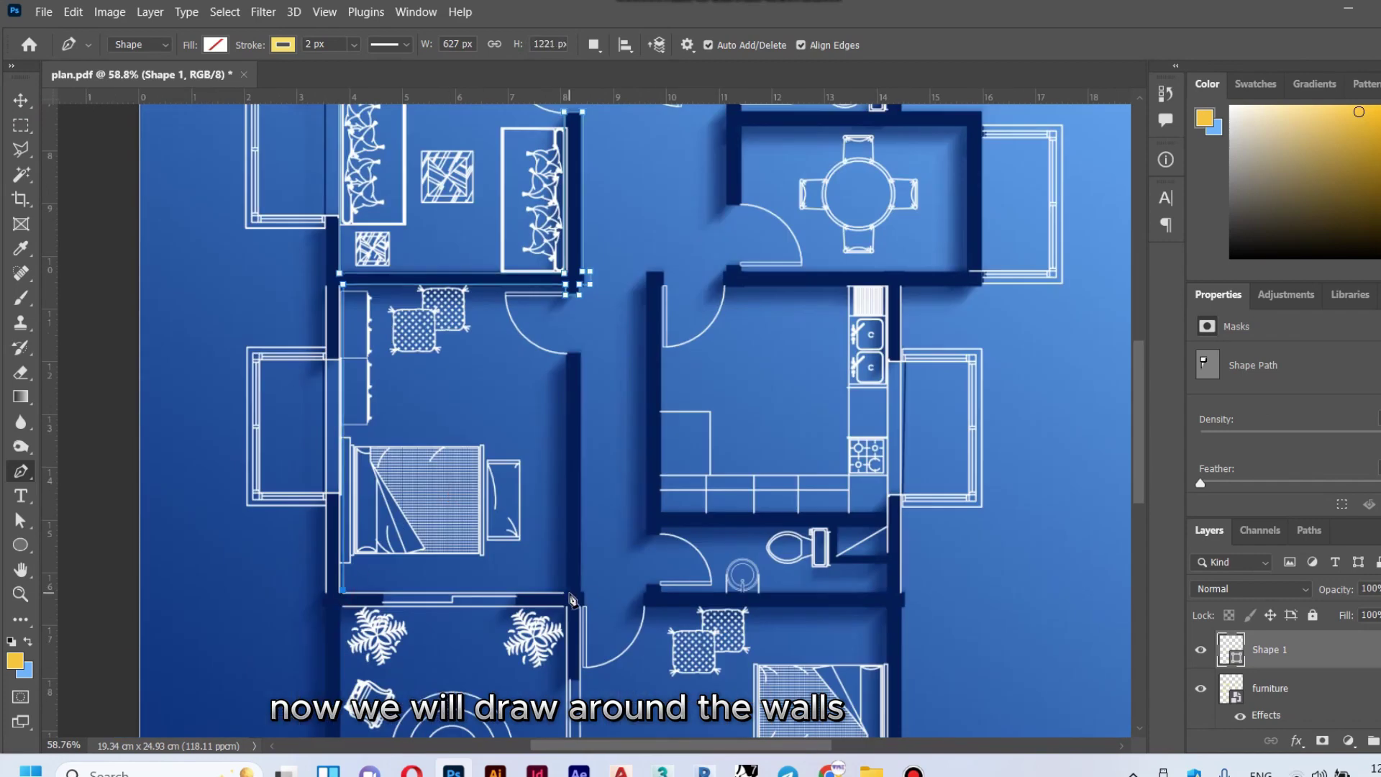
click(343, 590)
click(570, 589)
click(570, 353)
click(579, 591)
scroll(579, 611, down, 3)
click(574, 607)
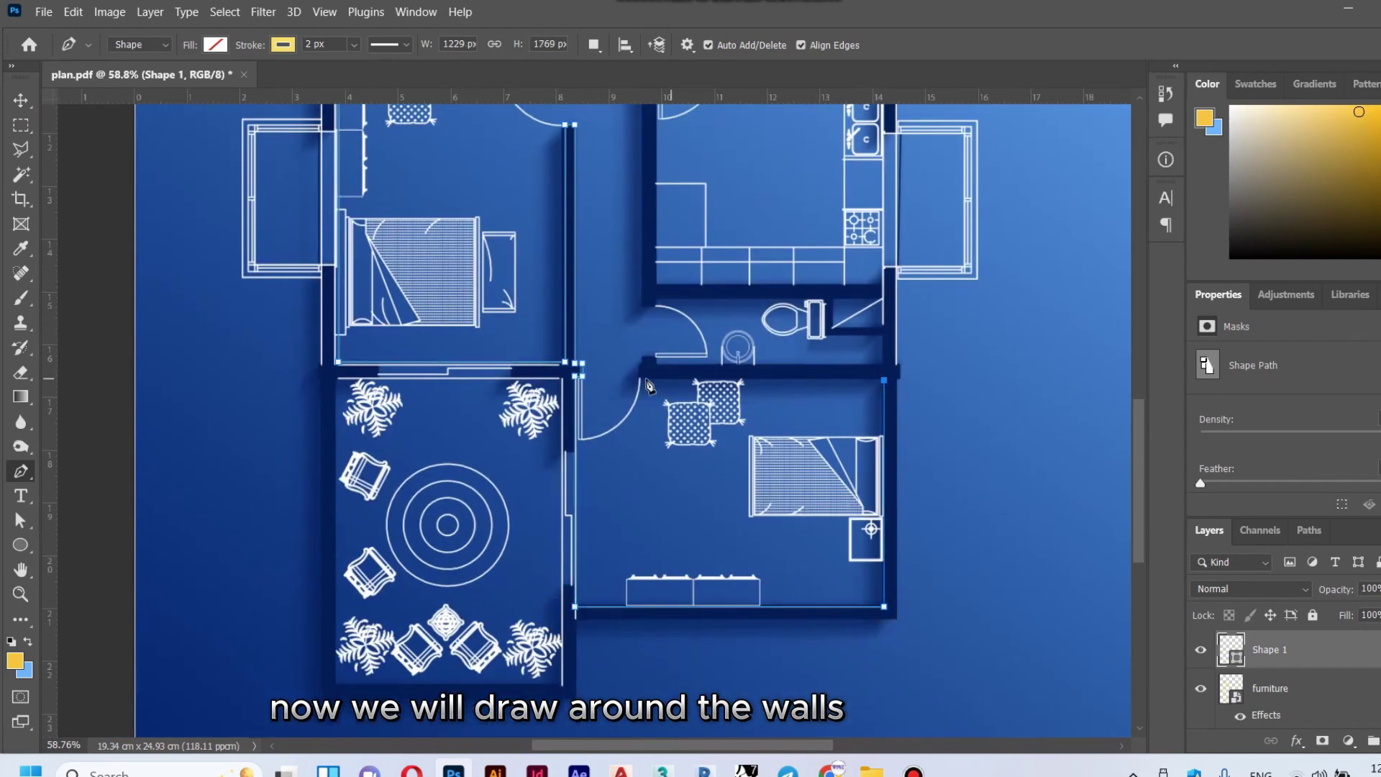
click(884, 606)
click(884, 380)
click(640, 380)
click(885, 365)
click(640, 303)
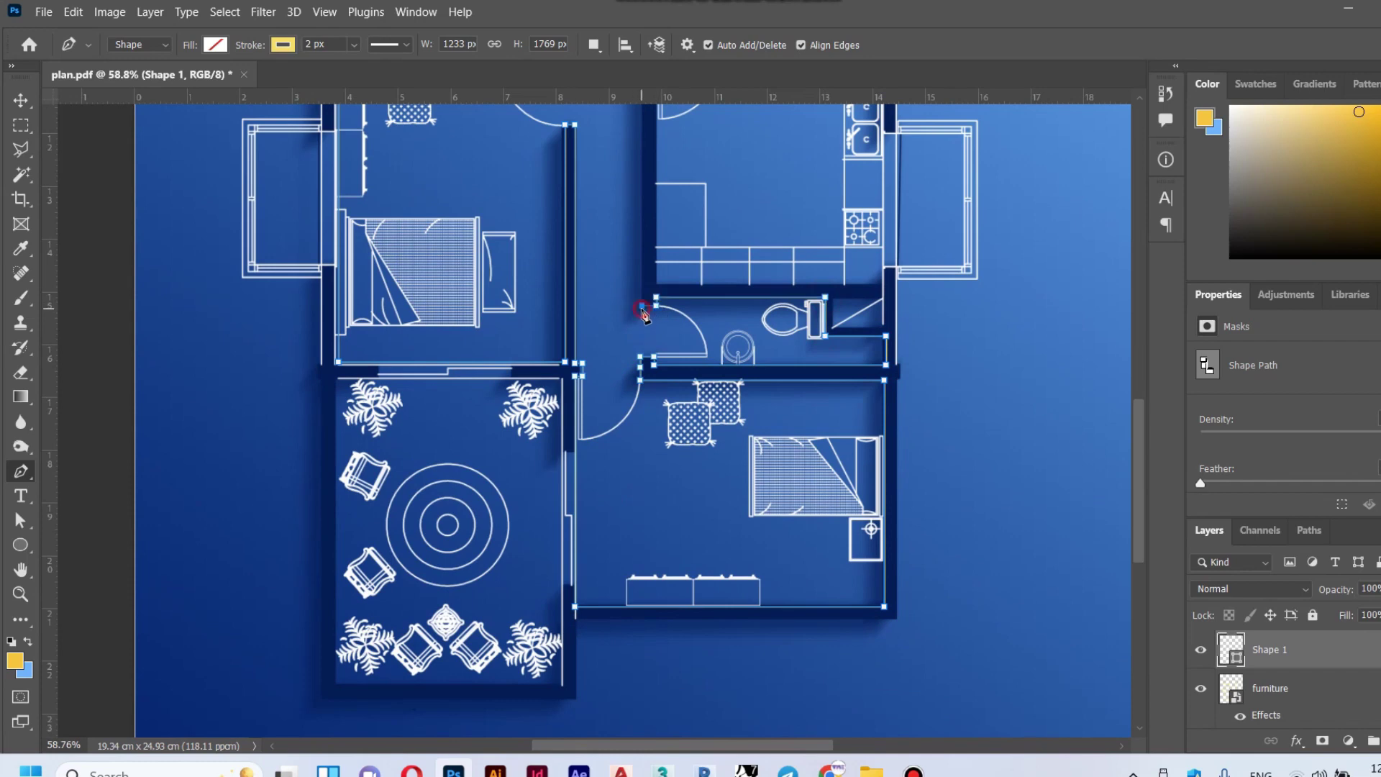
Step: Continue the outline around the kitchen and dining room walls, ending along the top wall
scroll(641, 309, up, 4)
click(638, 572)
click(861, 572)
click(862, 350)
click(701, 348)
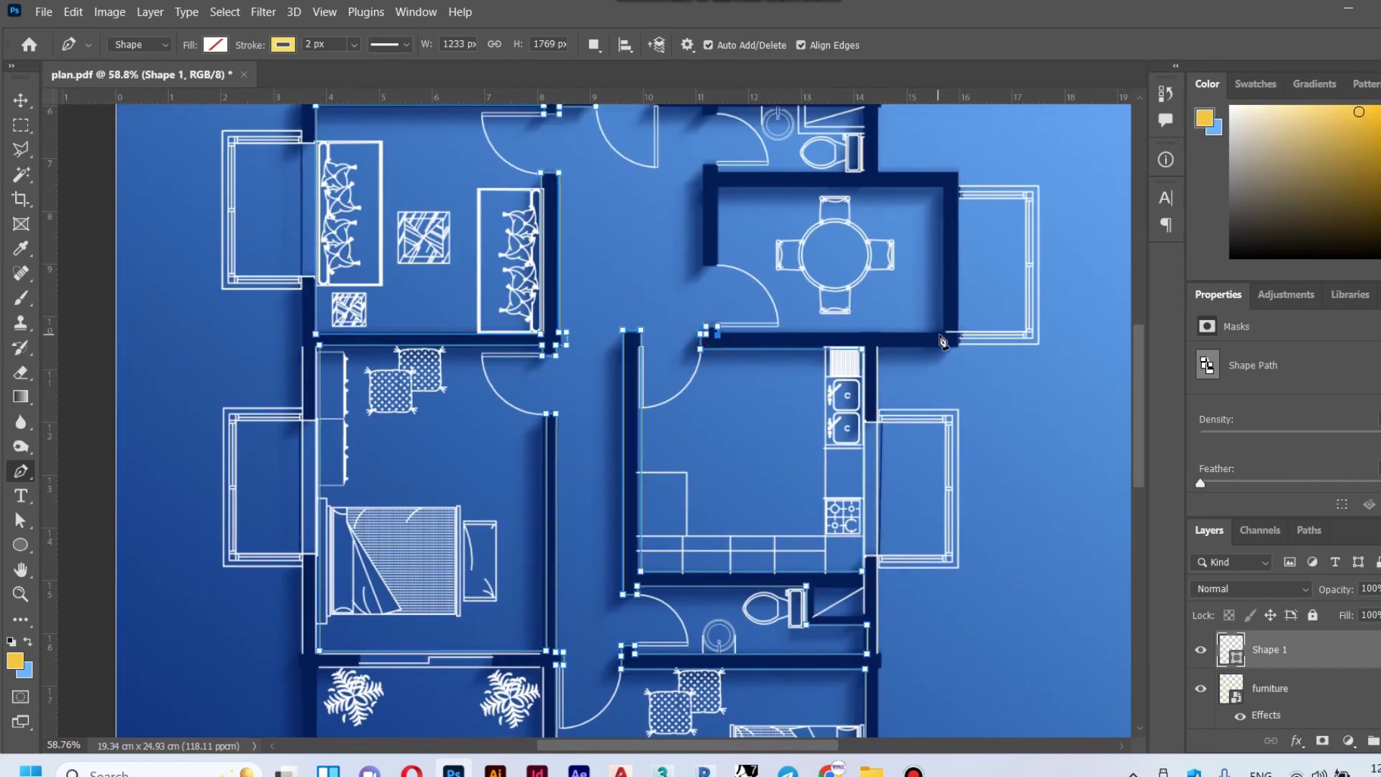
click(944, 189)
click(718, 167)
click(866, 174)
scroll(866, 174, up, 4)
click(843, 281)
click(772, 251)
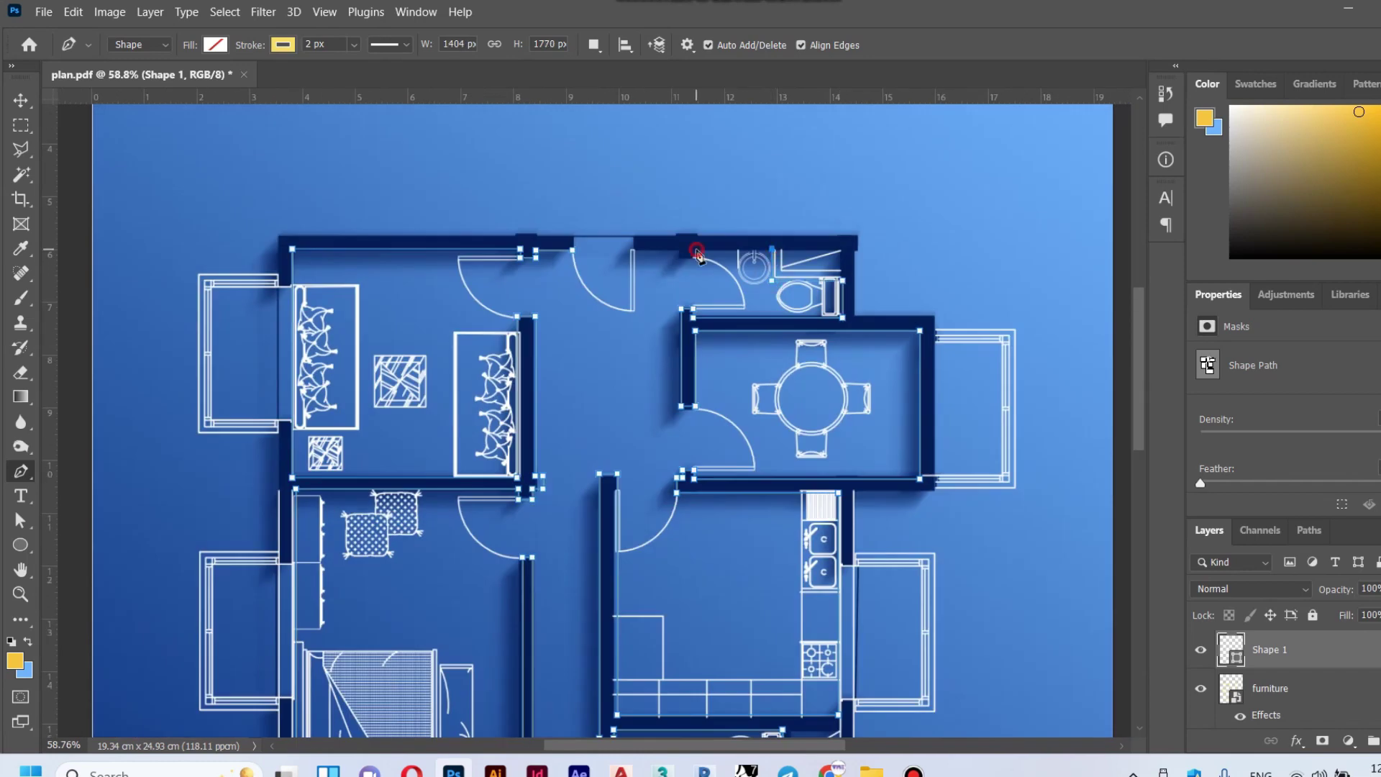
click(696, 250)
click(682, 249)
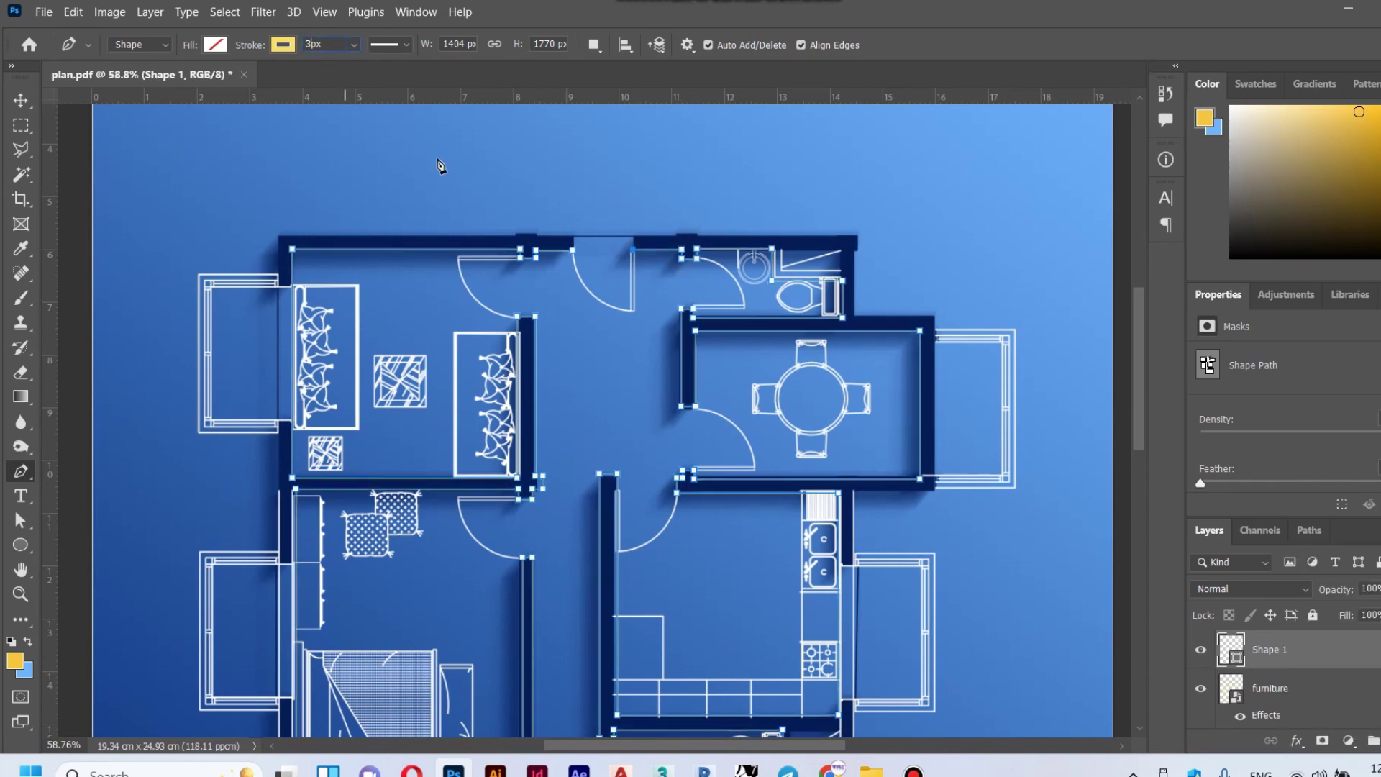
Step: Add an Outer Glow to Shape 1 with smaller spread and size and about 40% opacity
click(1295, 741)
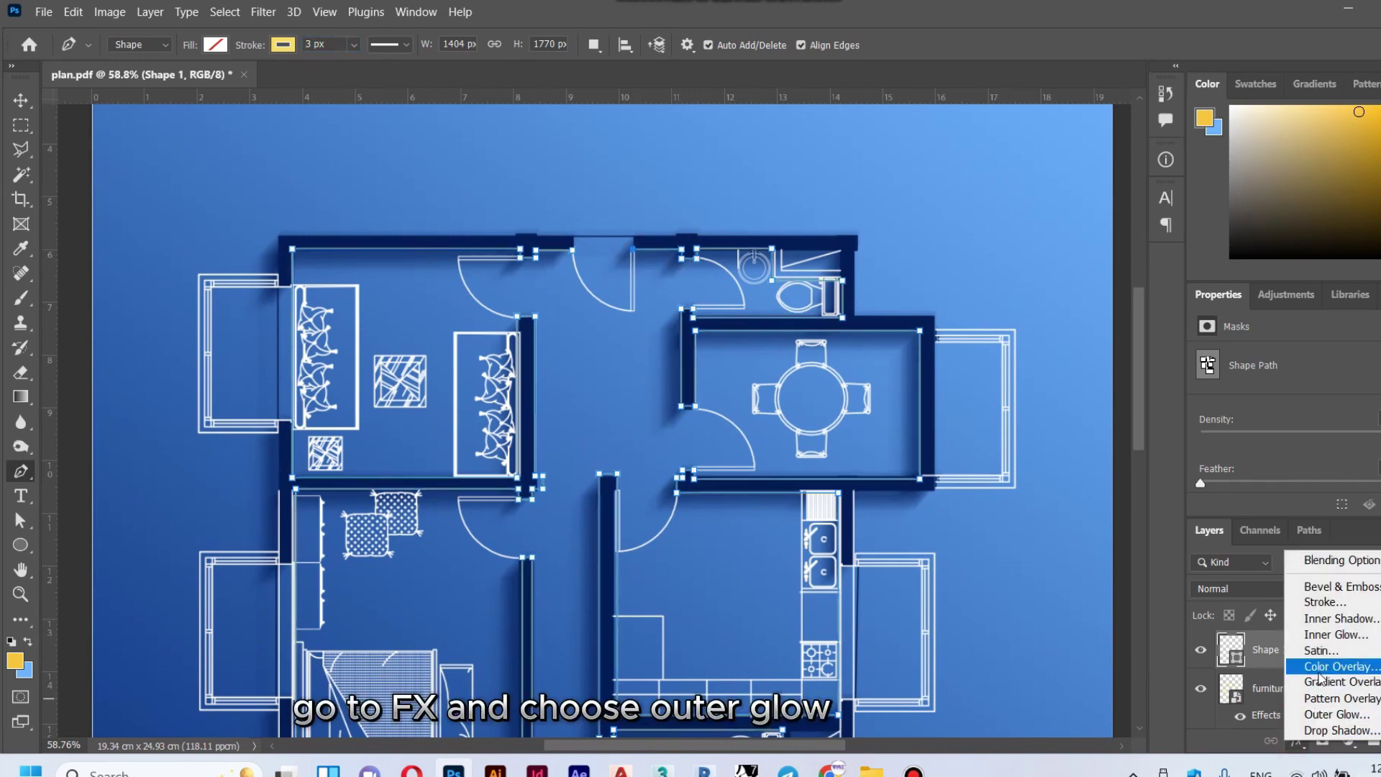
click(1316, 716)
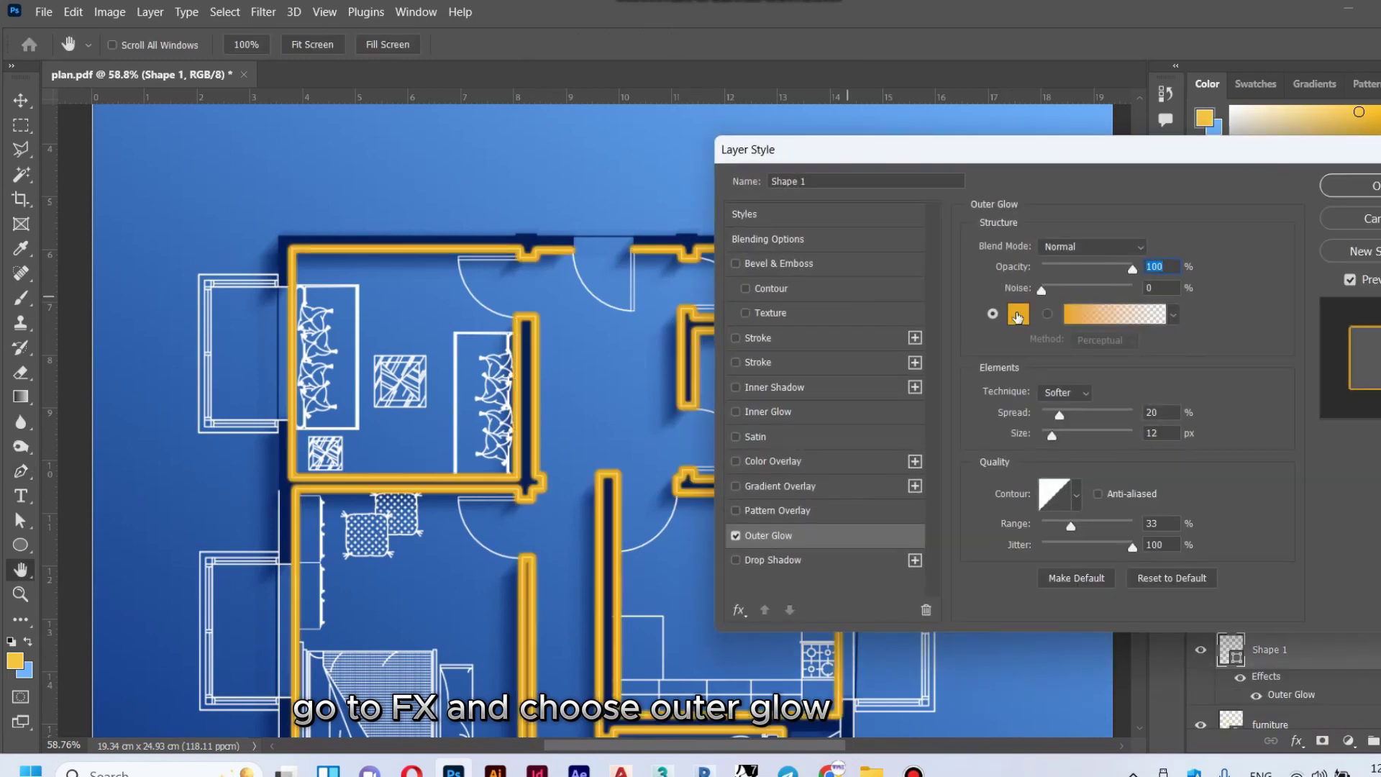
mouse_move(1051, 433)
mouse_down()
mouse_move(1053, 416)
mouse_move(1050, 434)
mouse_up()
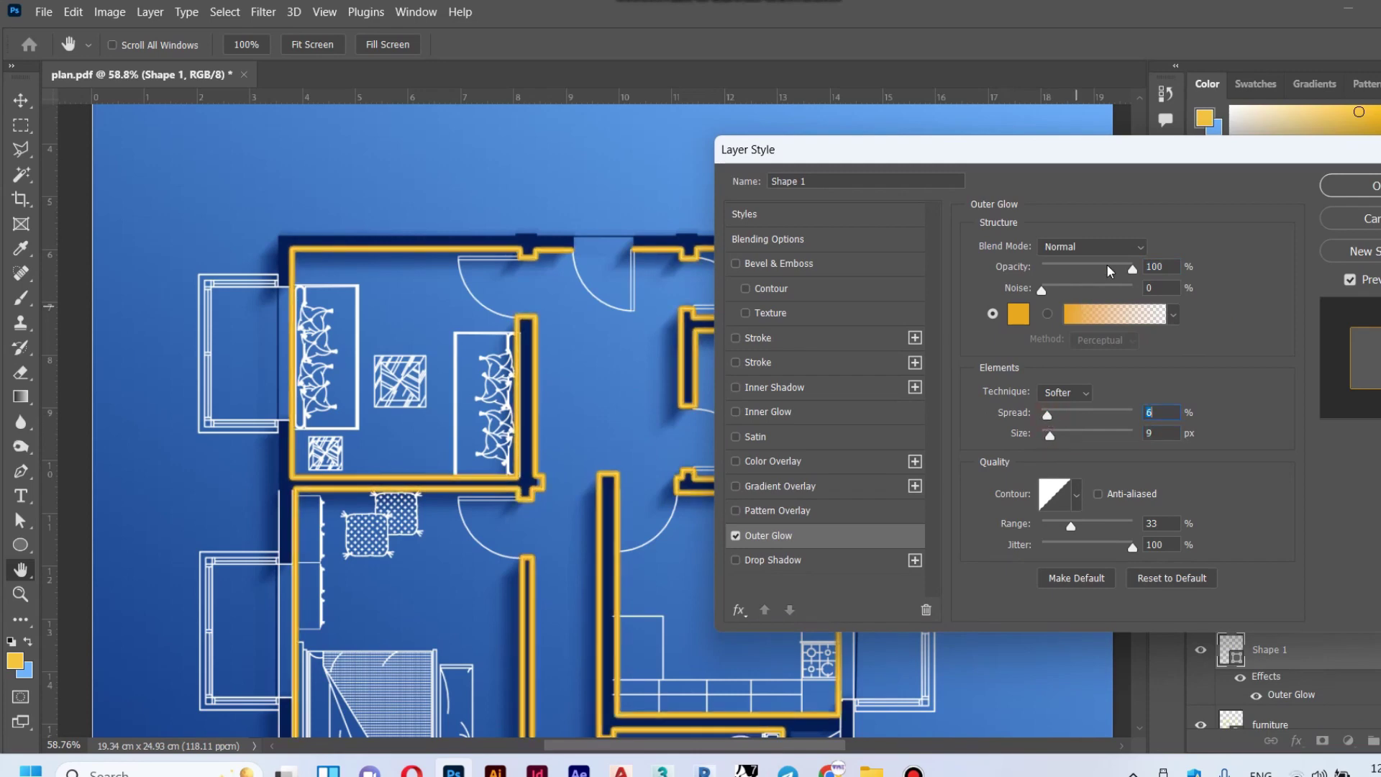
drag(1110, 271, 1085, 270)
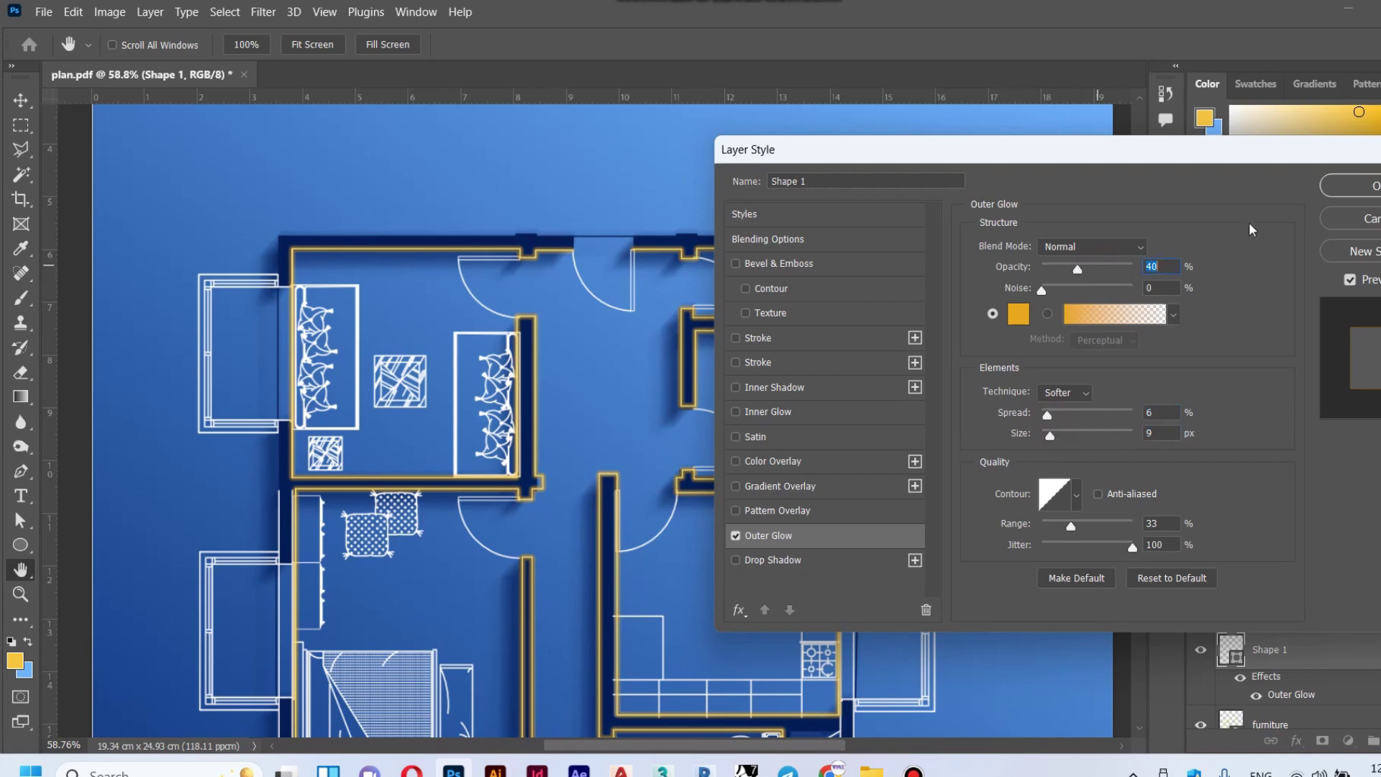
click(1352, 185)
Step: Fit the whole plan in view and switch to the Move tool with auto-select
key(p)
key(ctrl+0)
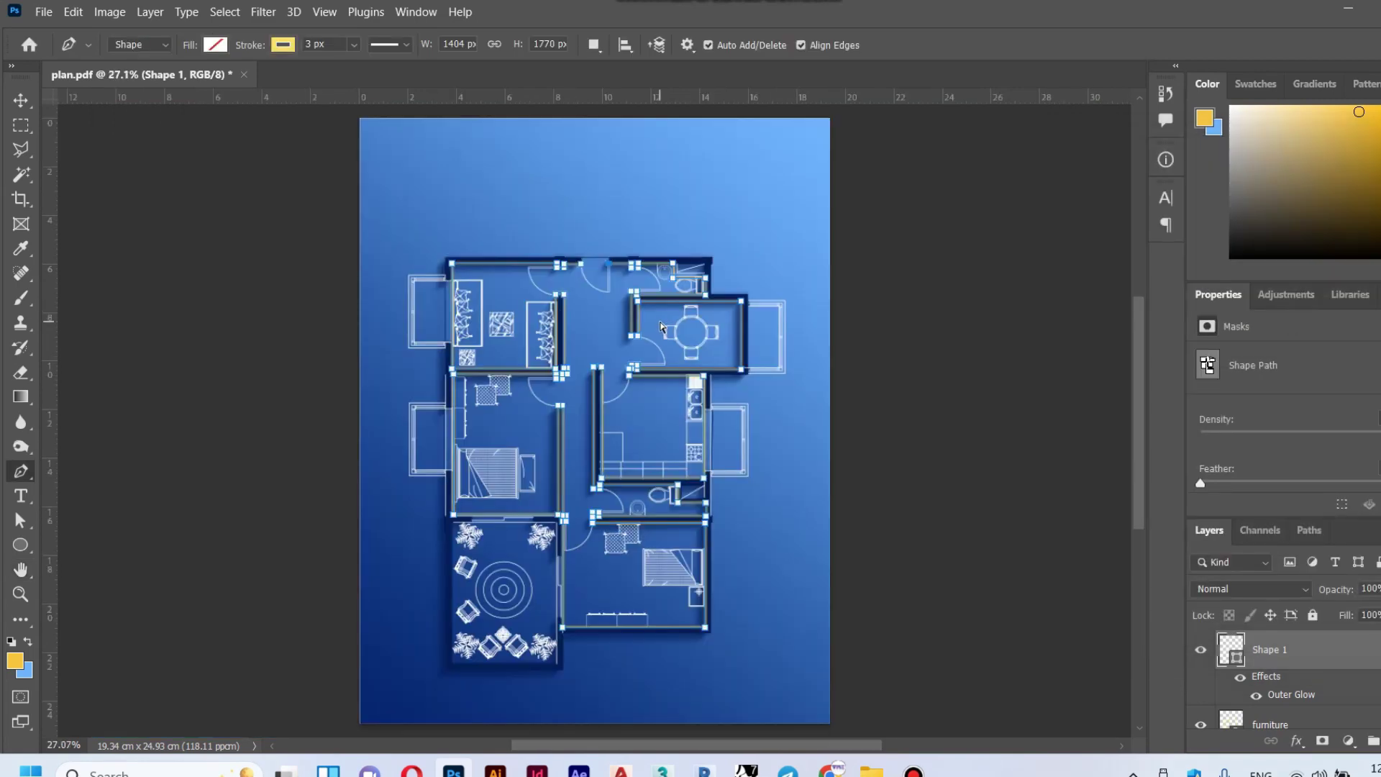
key(v)
drag(507, 389, 518, 389)
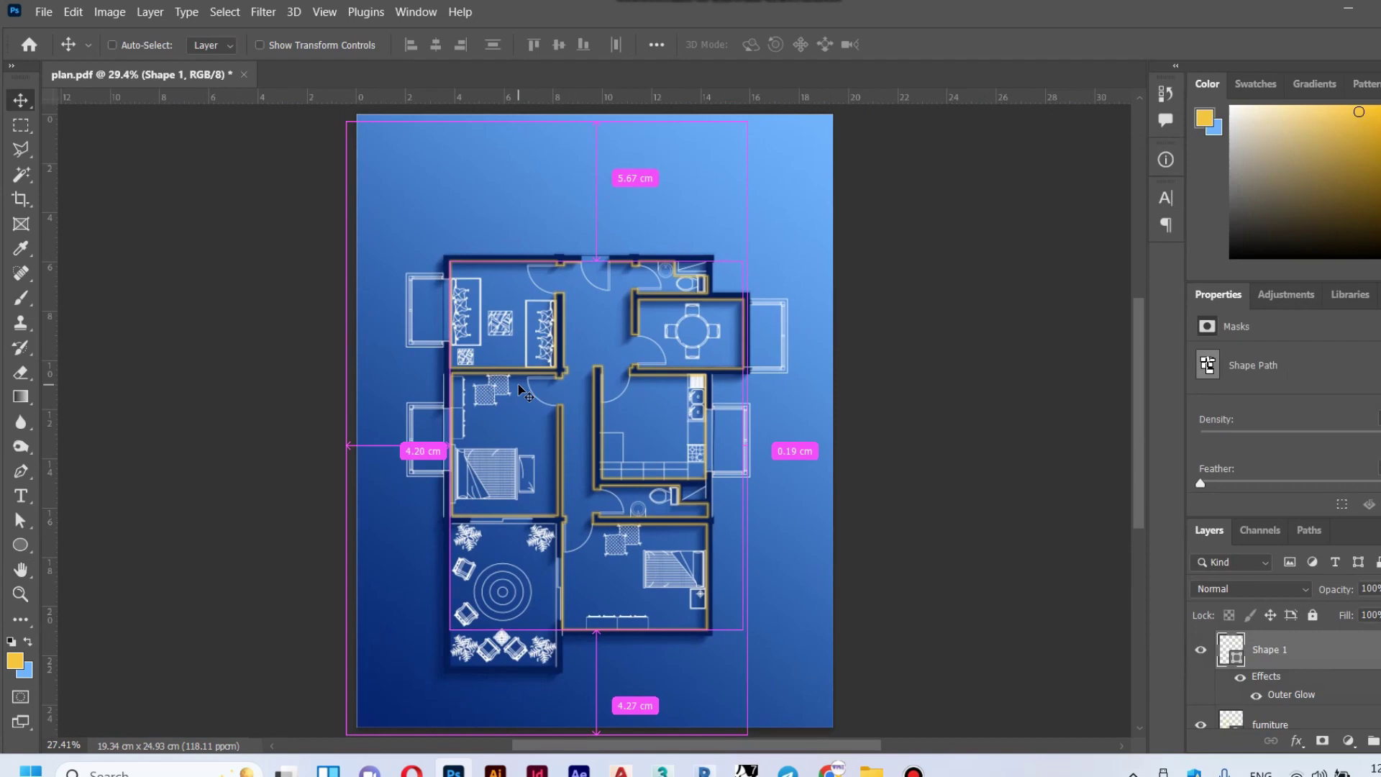
key(ctrl)
scroll(1356, 687, down, 1)
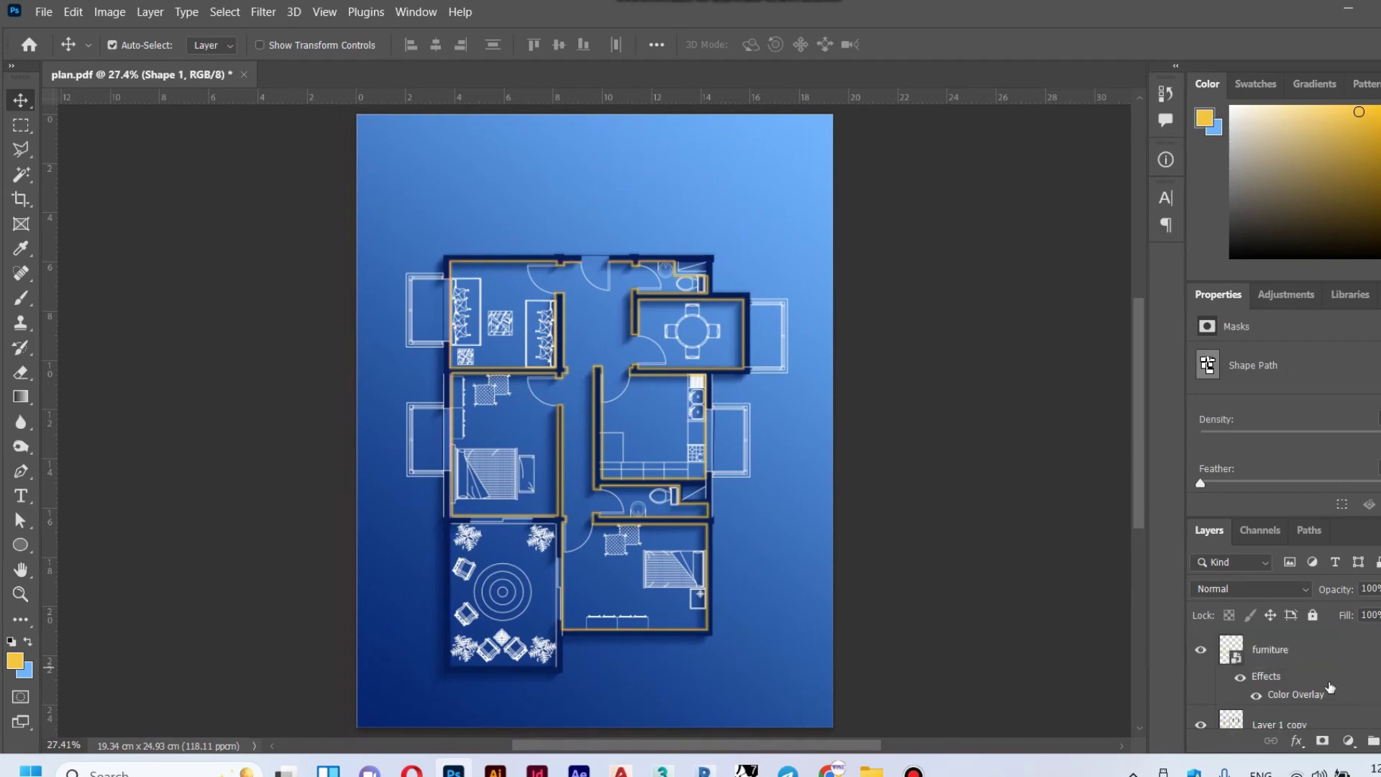
scroll(1338, 689, up, 1)
scroll(1323, 690, down, 1)
Step: Add a maximum-brightness Brightness/Contrast adjustment over Layer 1 copy with its mask inverted to black
click(1289, 720)
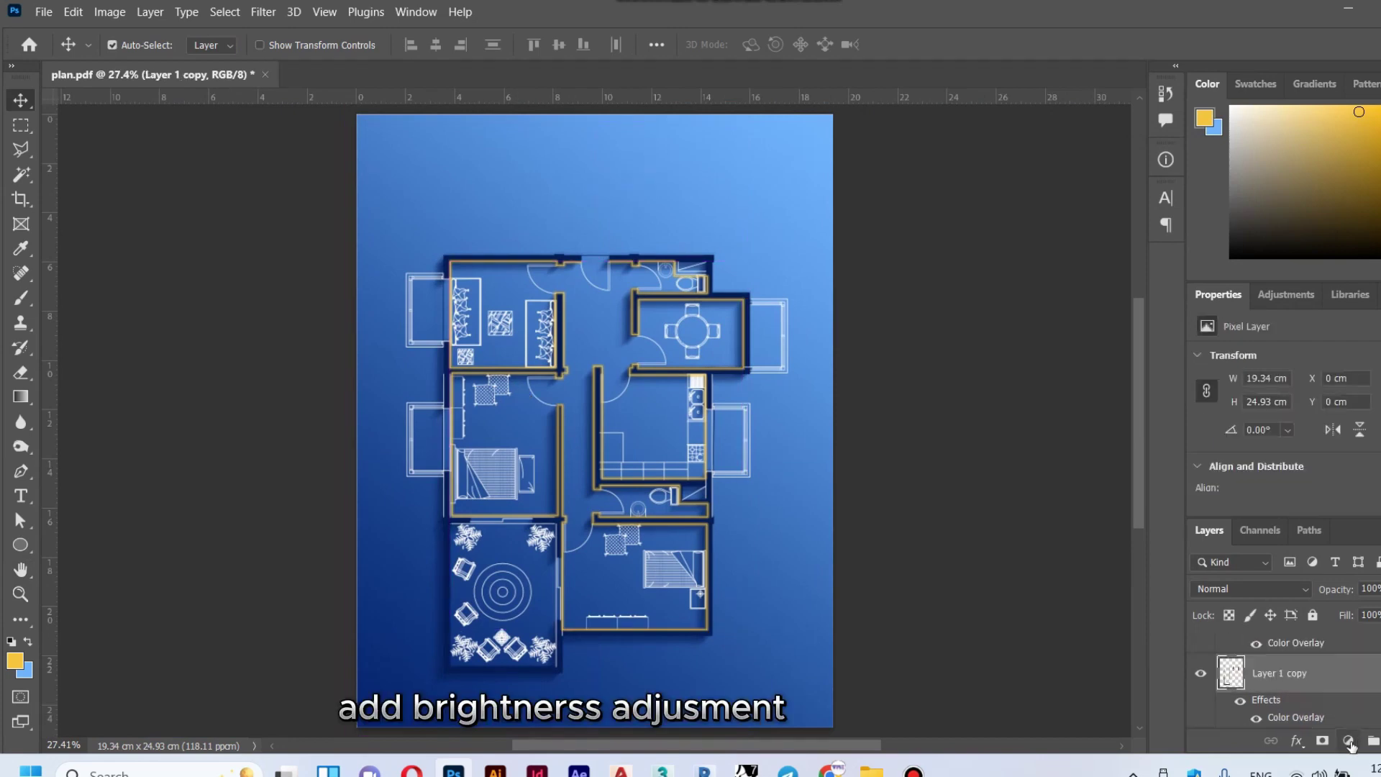
click(1349, 741)
click(1327, 466)
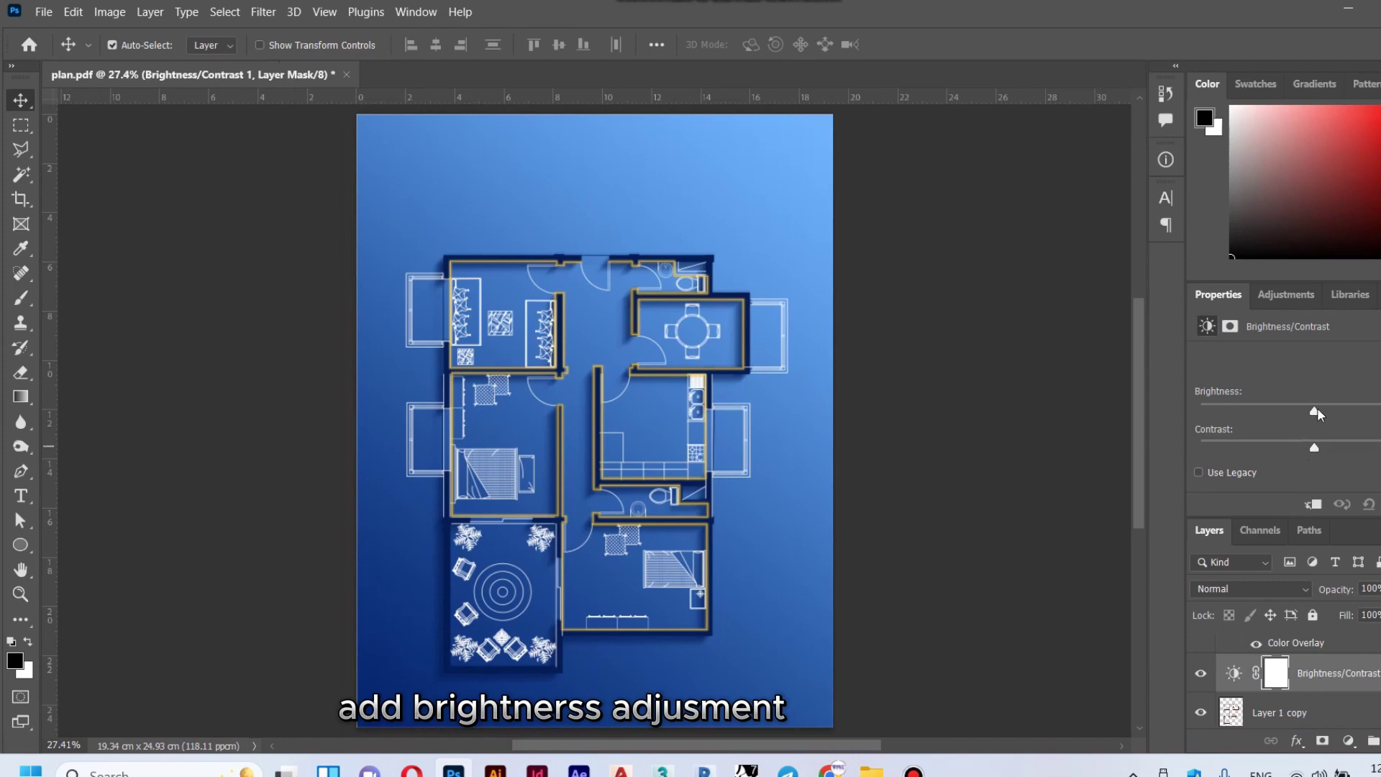
drag(1316, 411, 1370, 411)
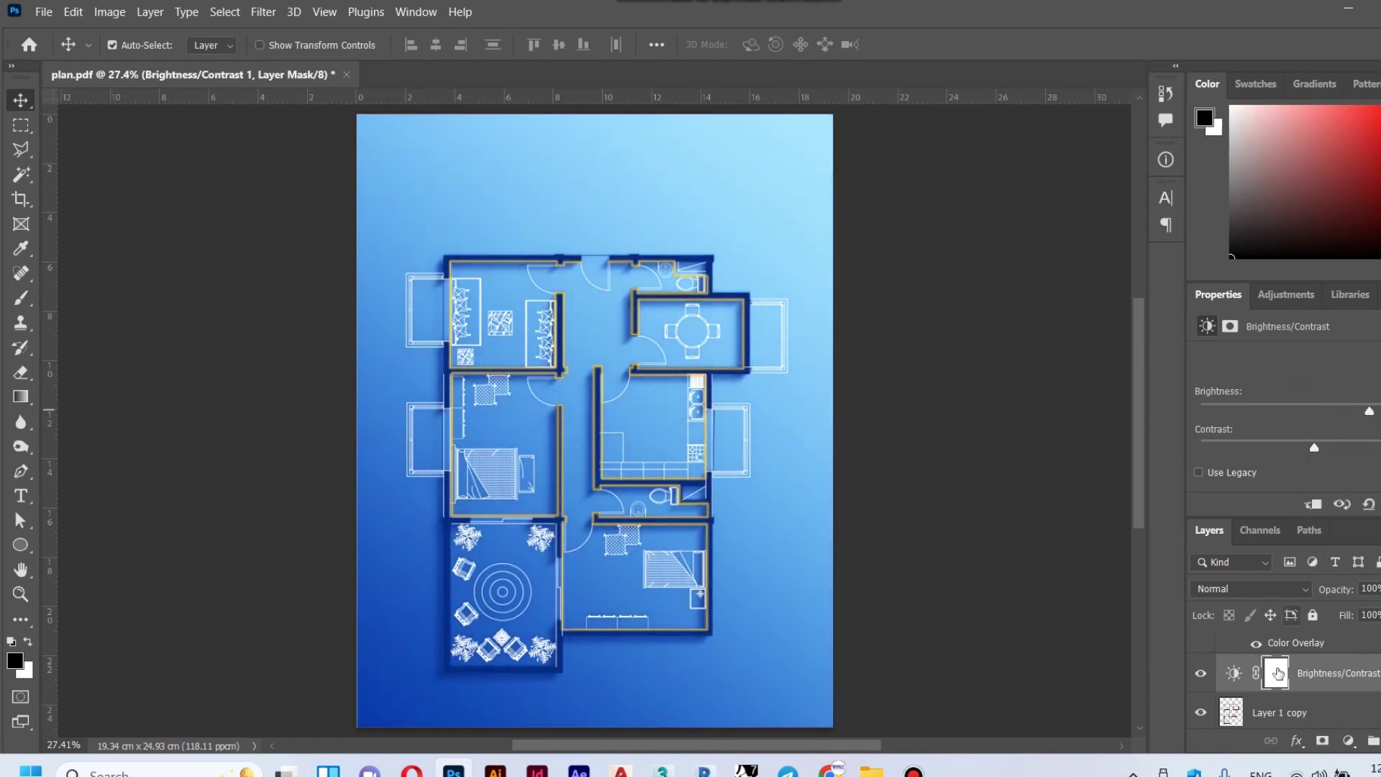
click(1278, 674)
key(ctrl+i)
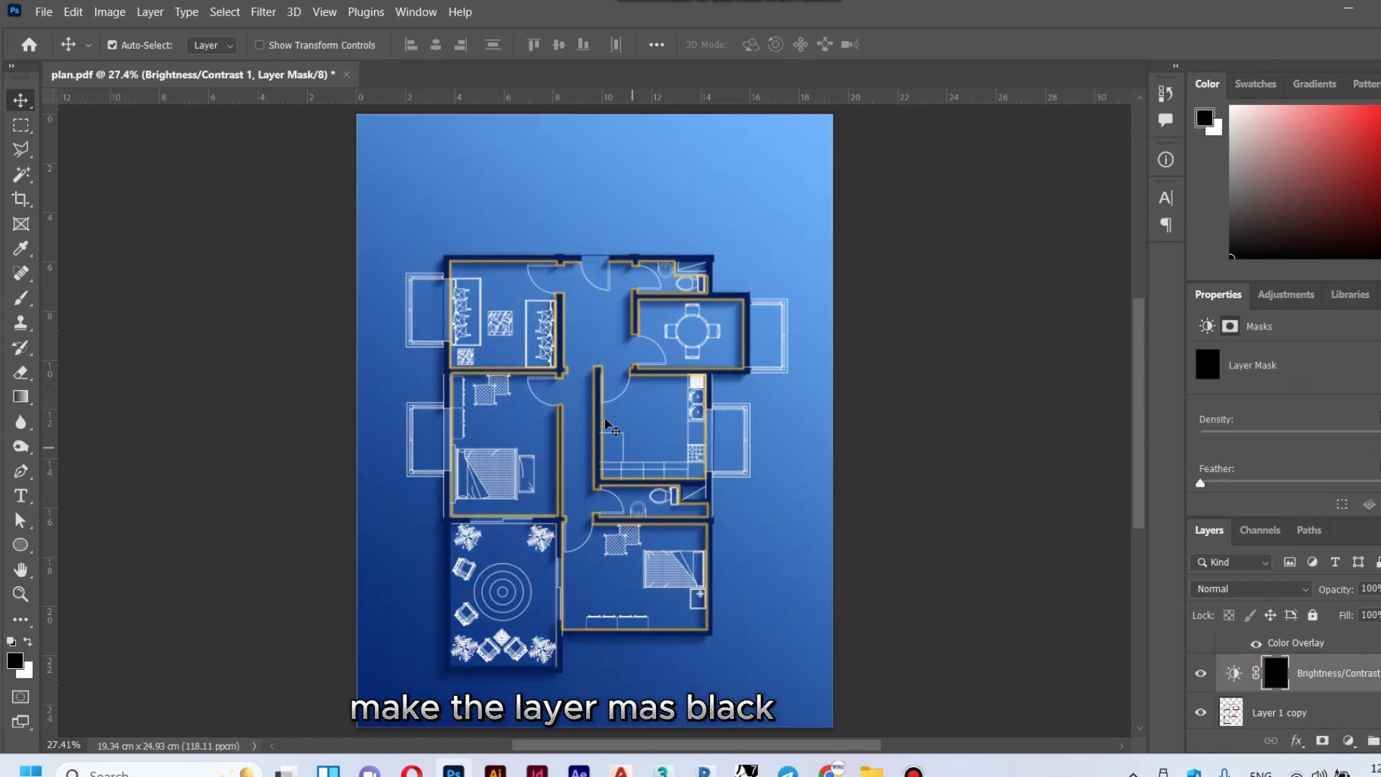
Step: Zoom in and set up the Polygonal Lasso with a 15 px feather
key(z)
drag(437, 289, 503, 288)
click(20, 150)
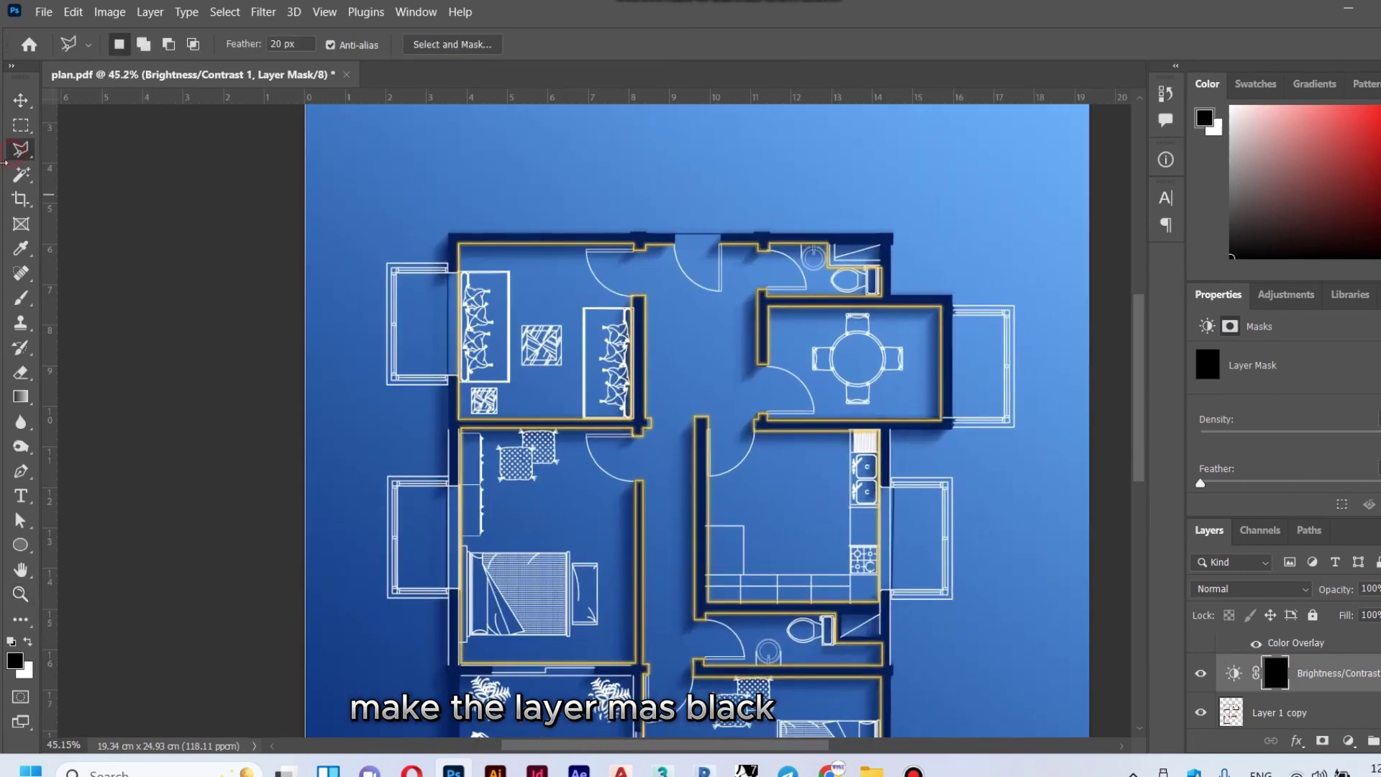
double_click(278, 43)
text(15)
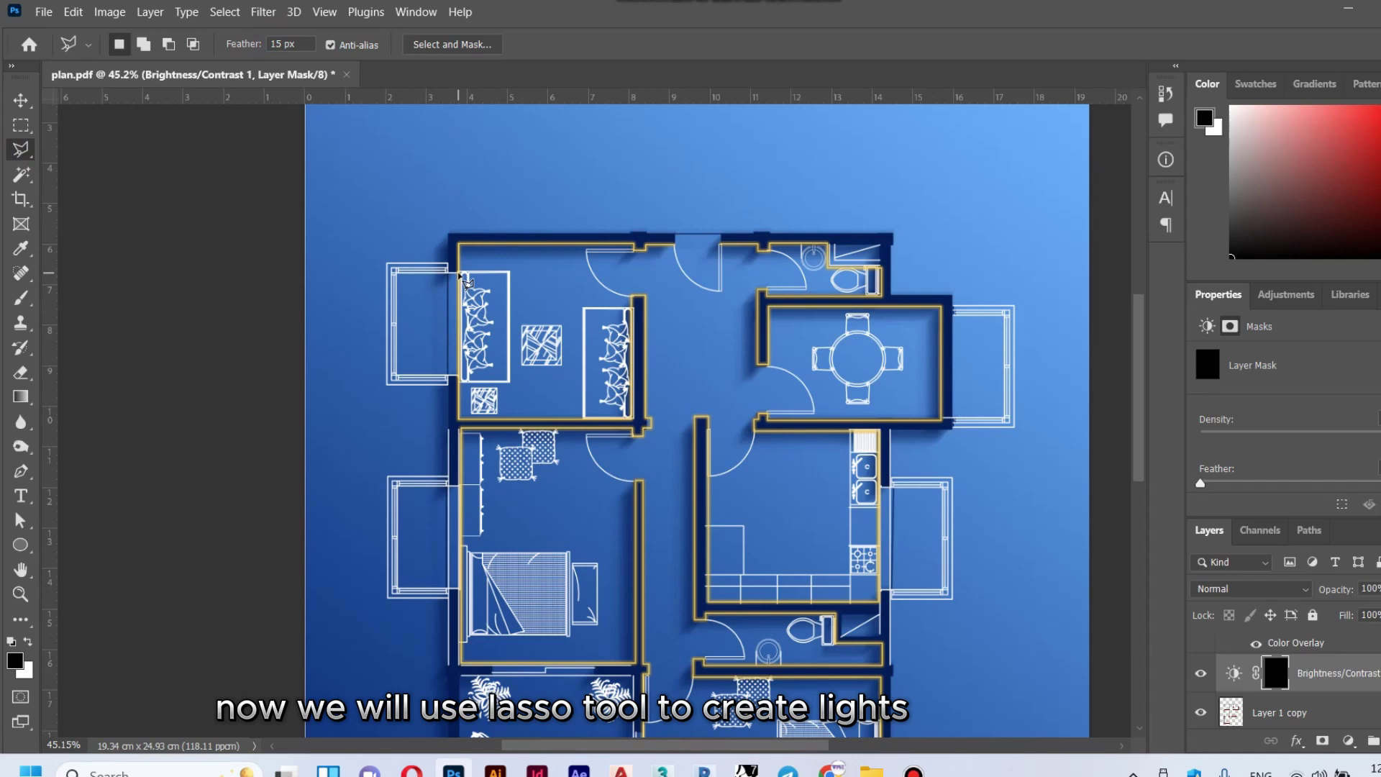
Step: Reveal a feathered light patch over the wardrobe area by filling the mask white
click(460, 275)
click(514, 326)
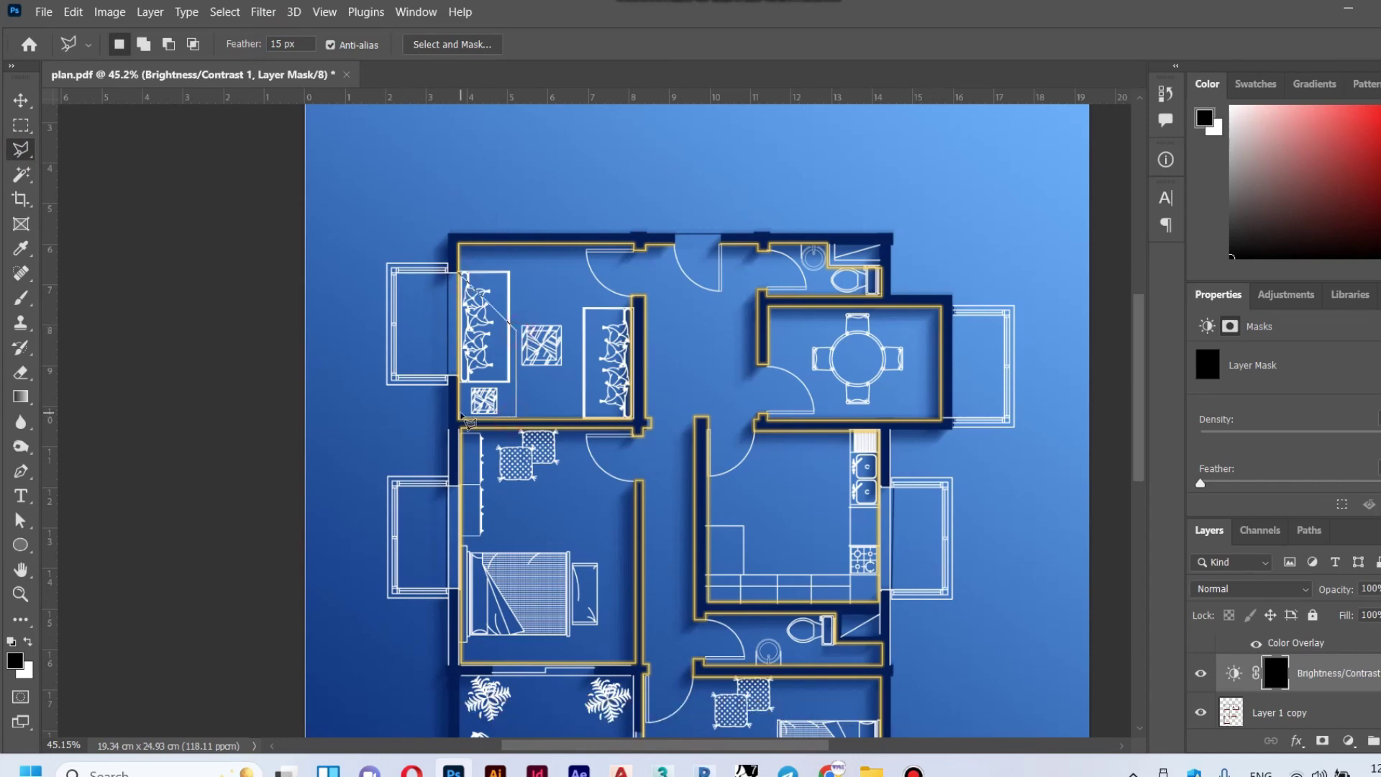
click(515, 416)
double_click(464, 417)
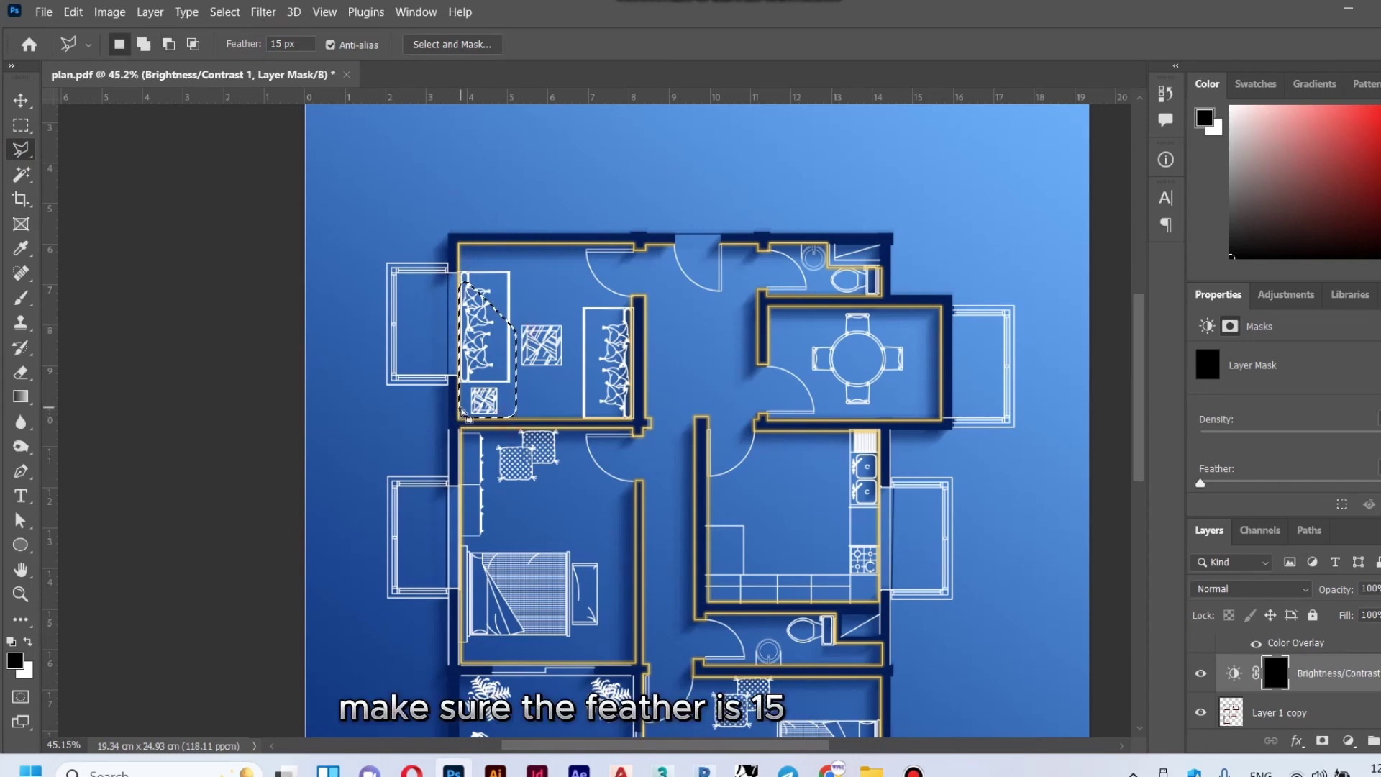
key(x)
key(Delete)
key(ctrl+d)
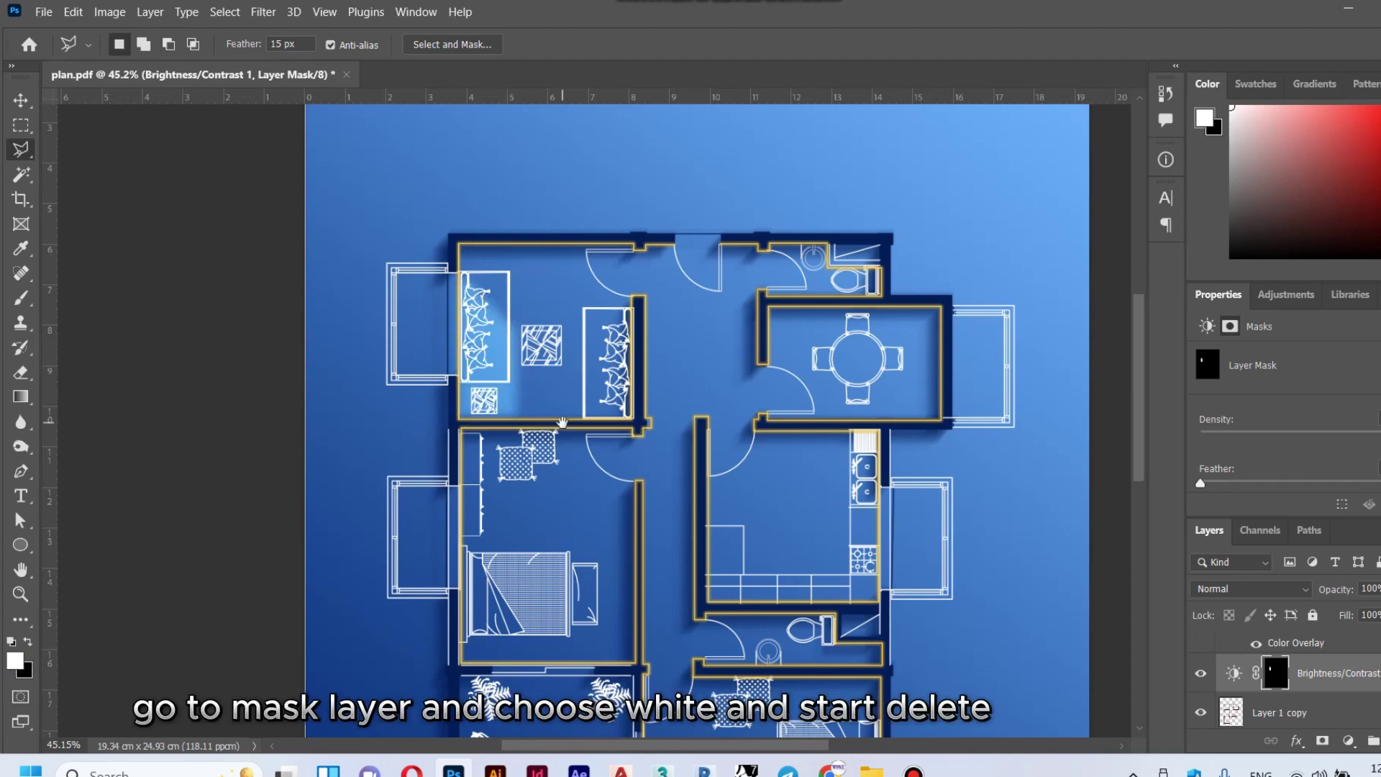
Step: Reveal a light patch along a strip of the bedroom
drag(562, 422, 564, 374)
click(473, 344)
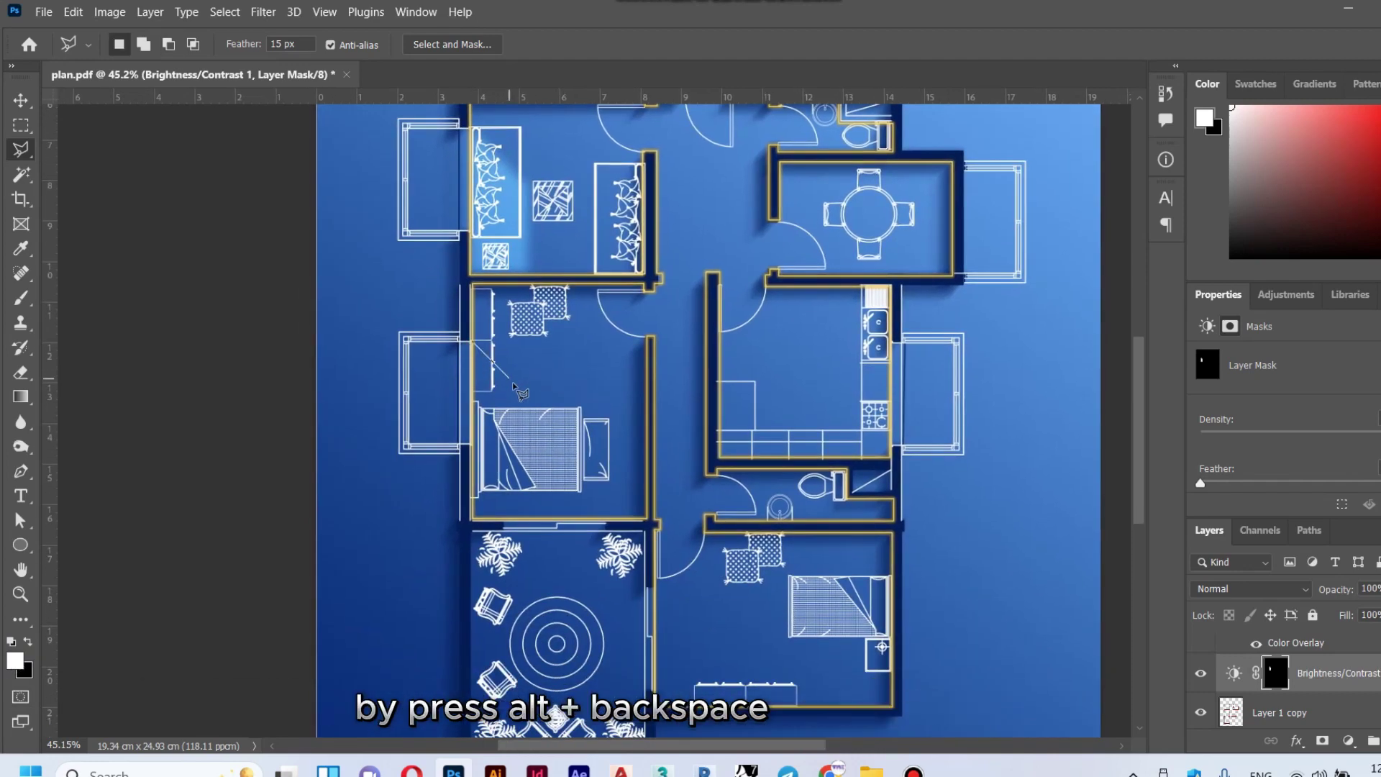
click(521, 392)
double_click(476, 516)
drag(573, 621, 518, 464)
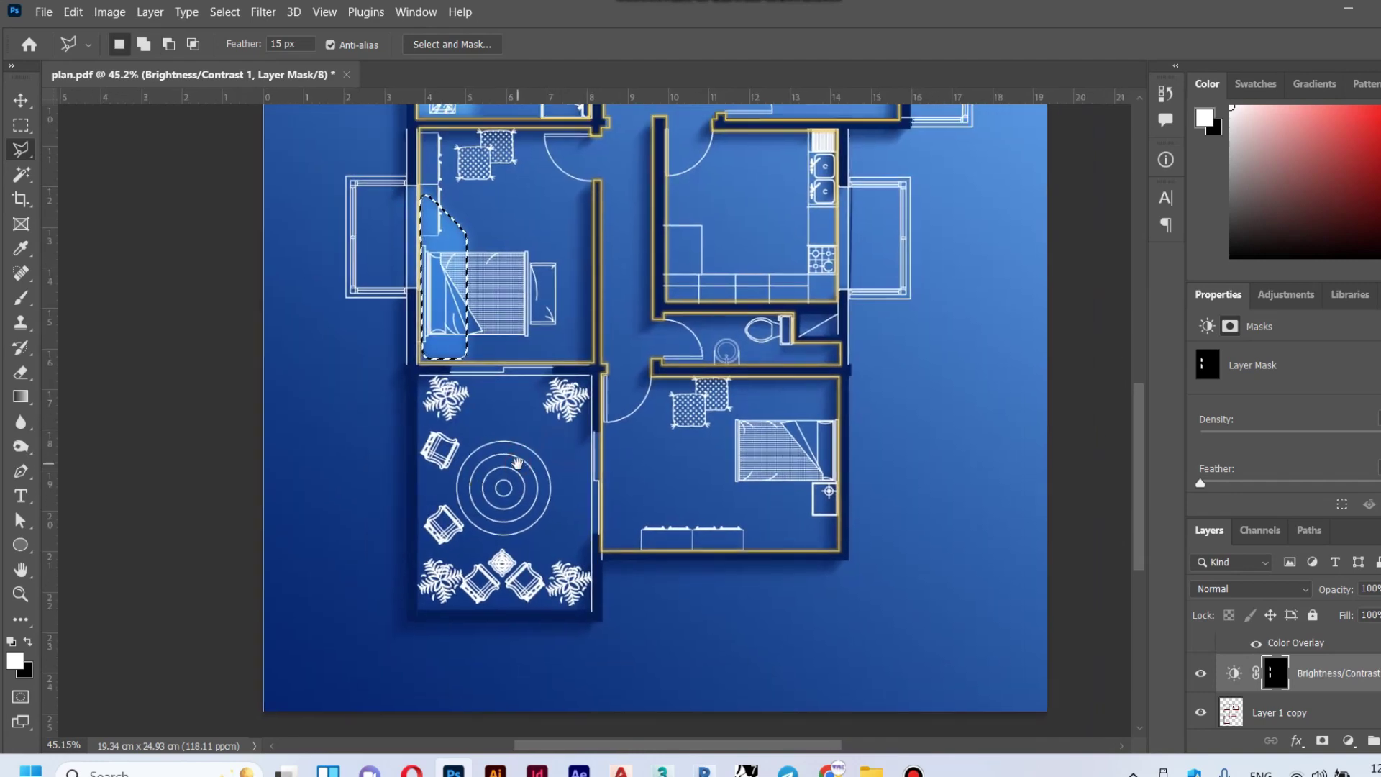
key(ctrl+d)
Step: Select a feathered area beside the lower doorway for lighting
click(600, 435)
click(653, 488)
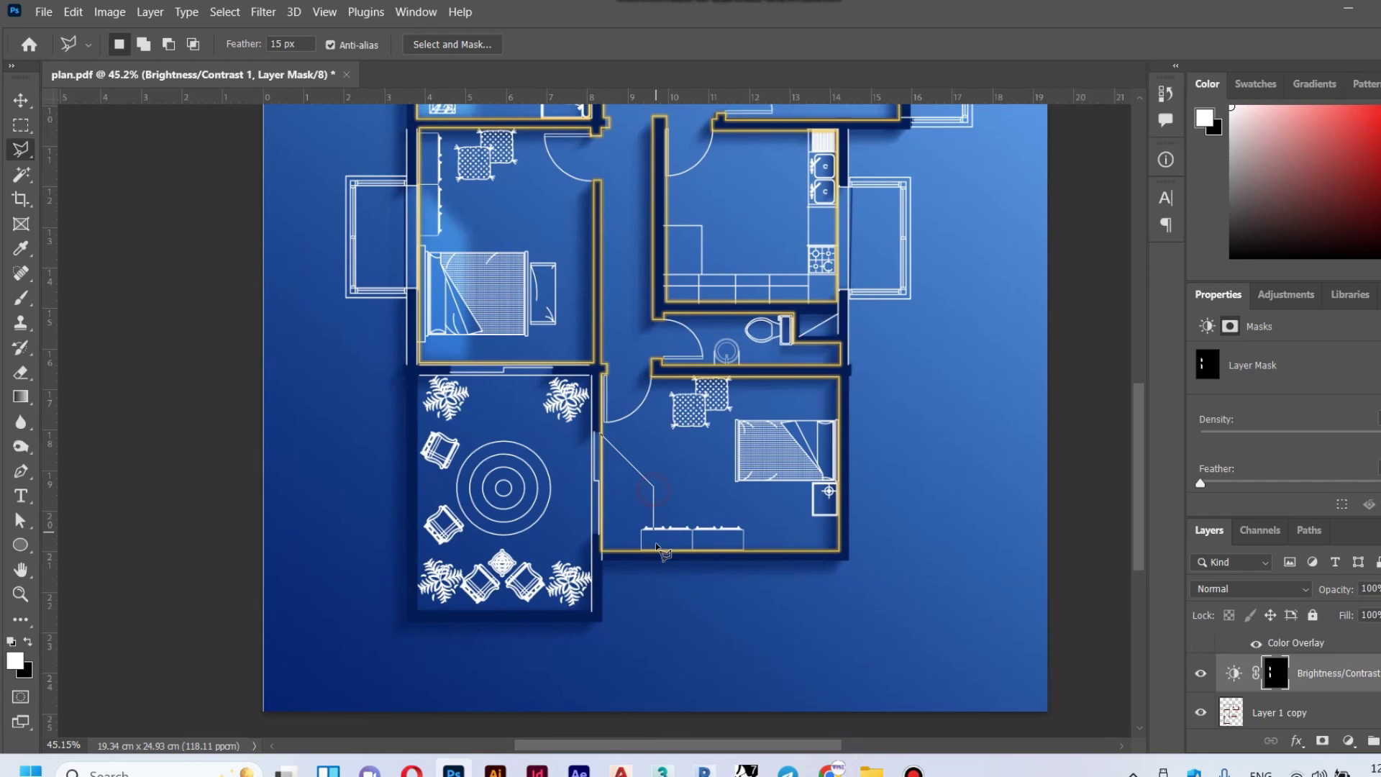
click(654, 549)
double_click(603, 549)
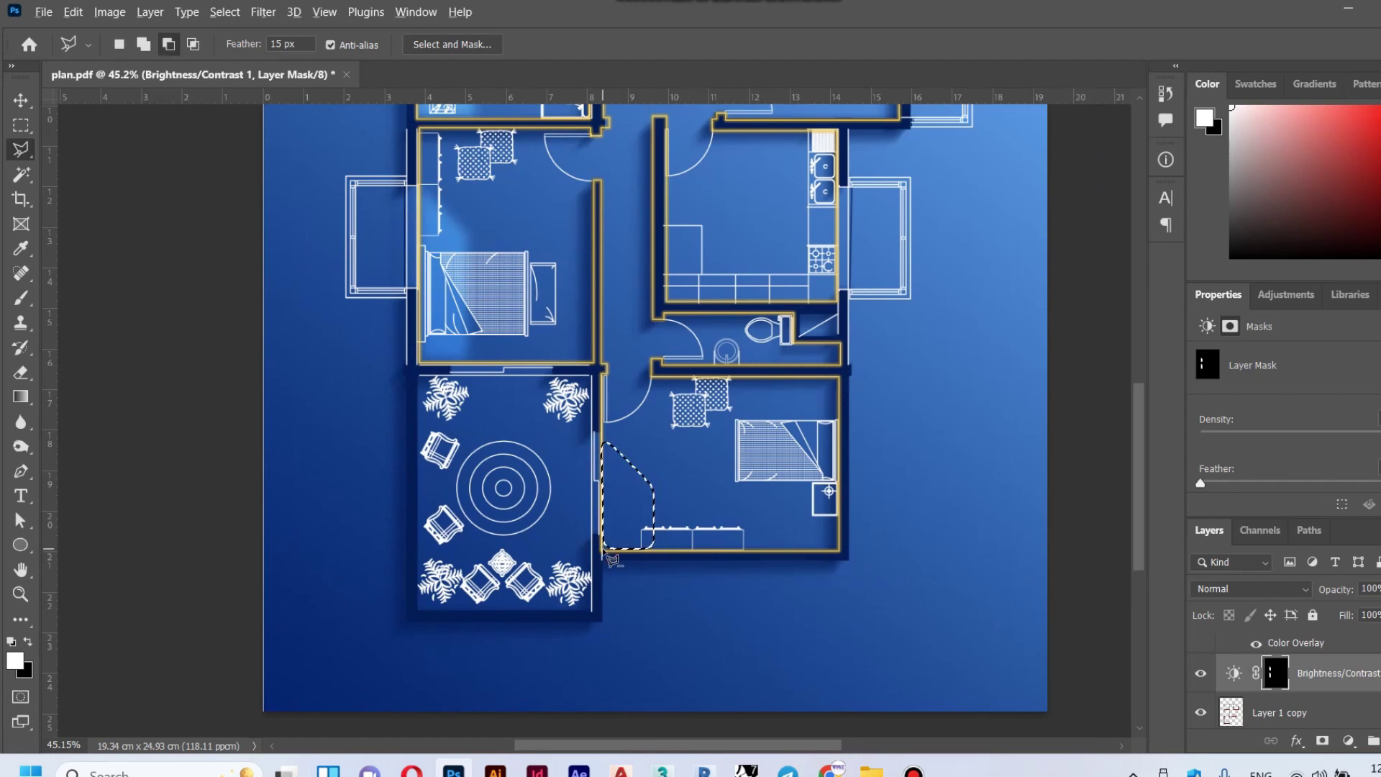
scroll(711, 399, up, 5)
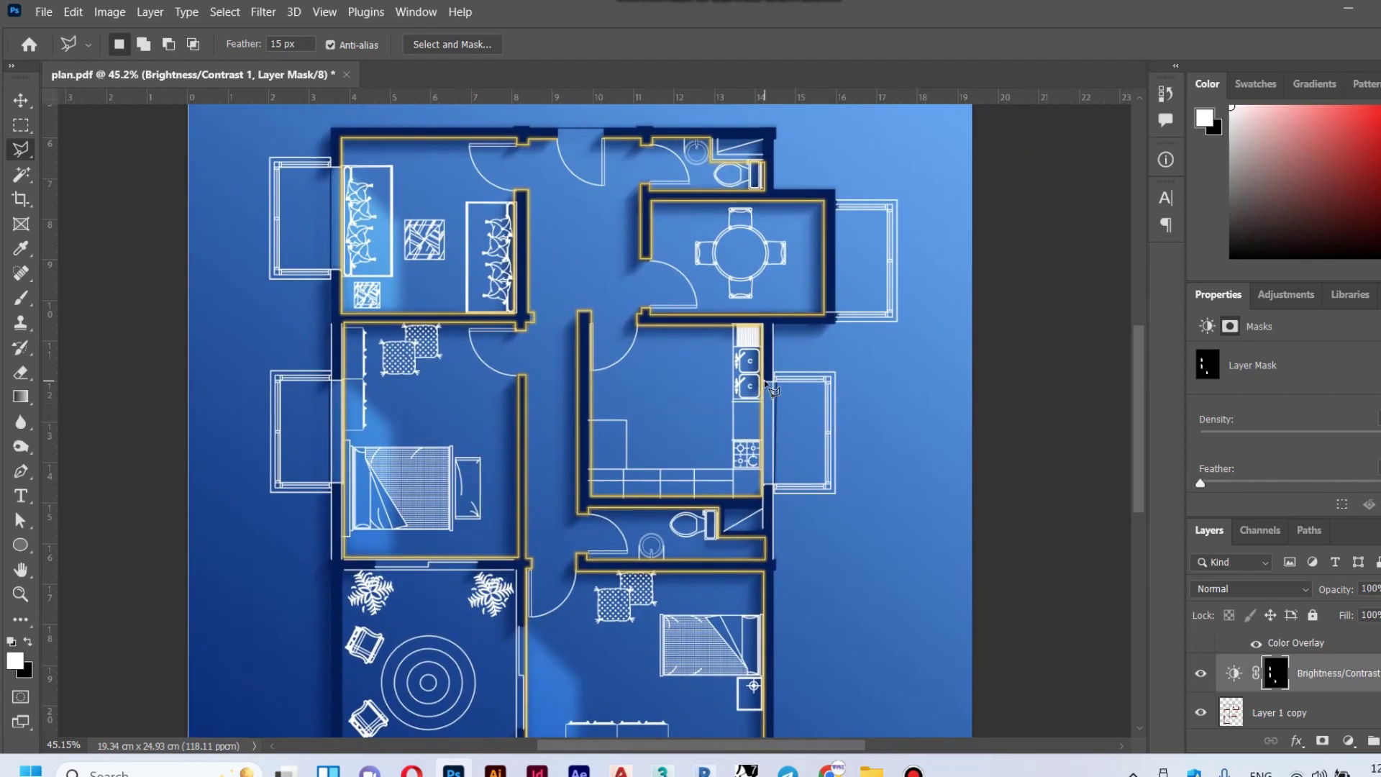
Step: Reveal a light patch in the kitchen corner
click(764, 381)
click(696, 493)
click(759, 494)
click(763, 381)
scroll(747, 388, up, 2)
scroll(746, 388, up, 2)
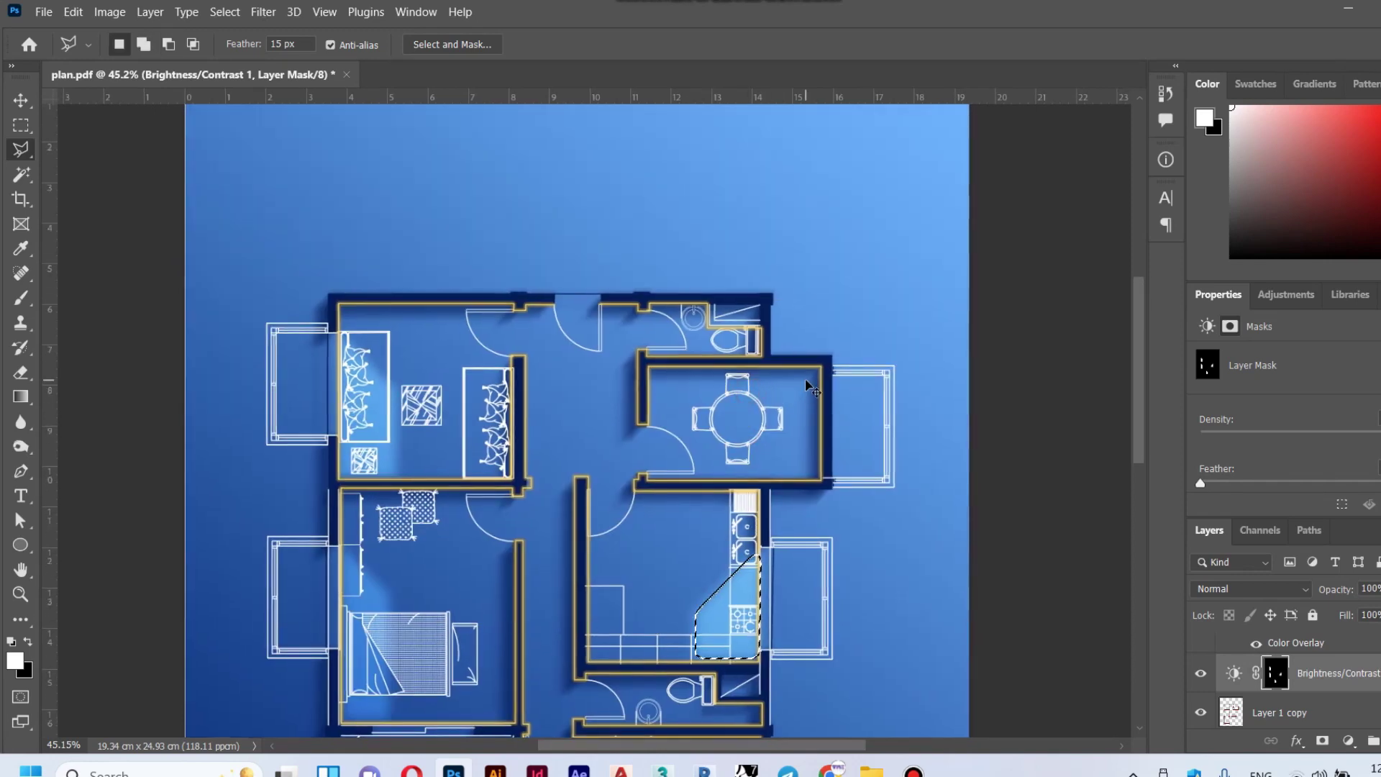
key(ctrl+d)
Step: Select the corner beside the dining table and zoom out to the whole plan
click(780, 410)
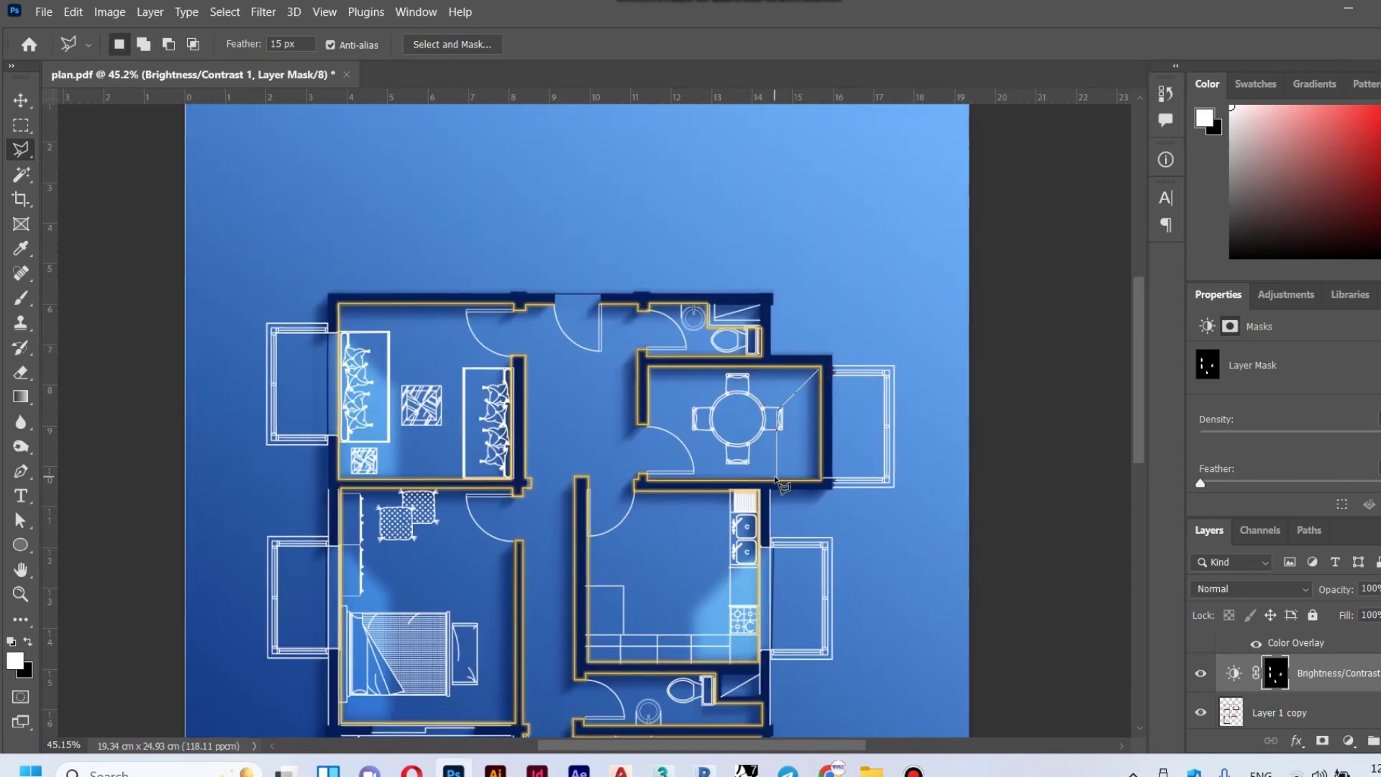
double_click(820, 480)
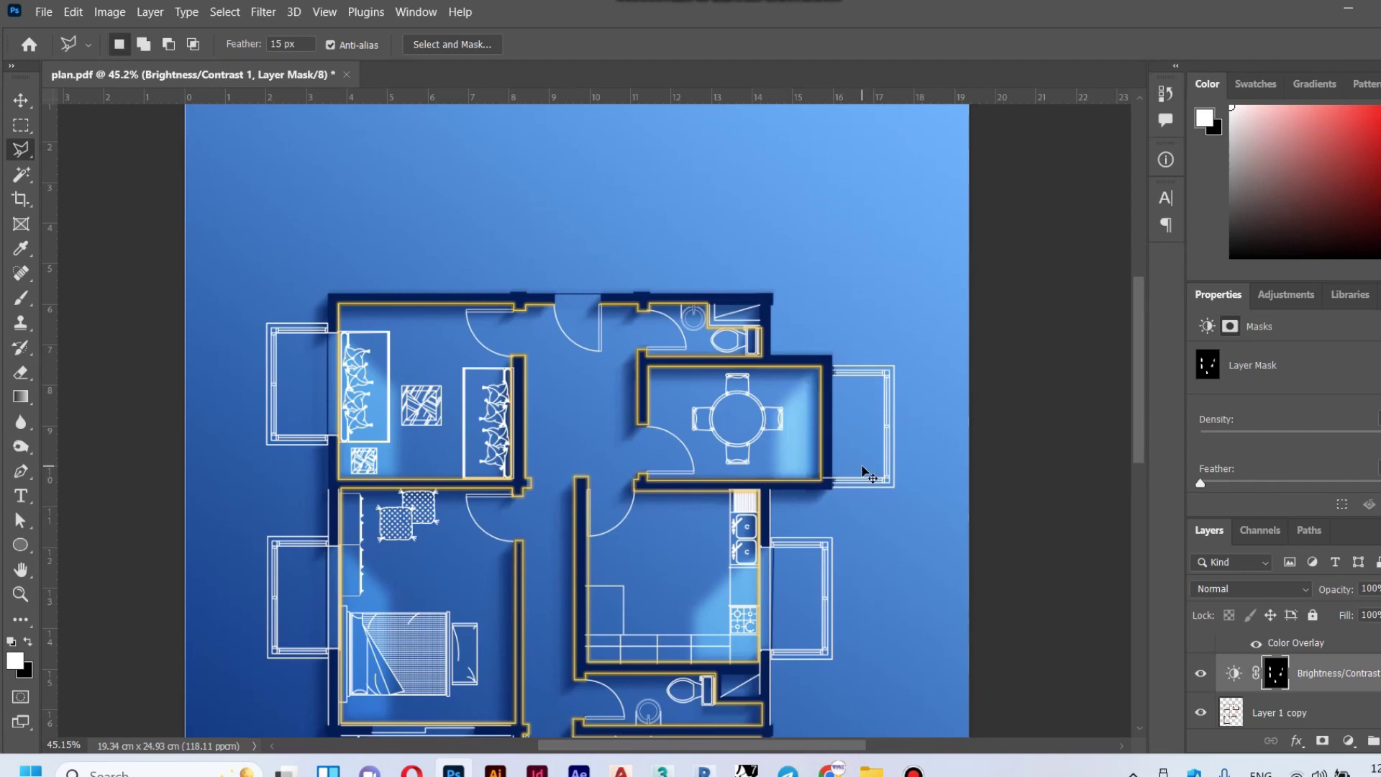
scroll(871, 473, down, 2)
key(z)
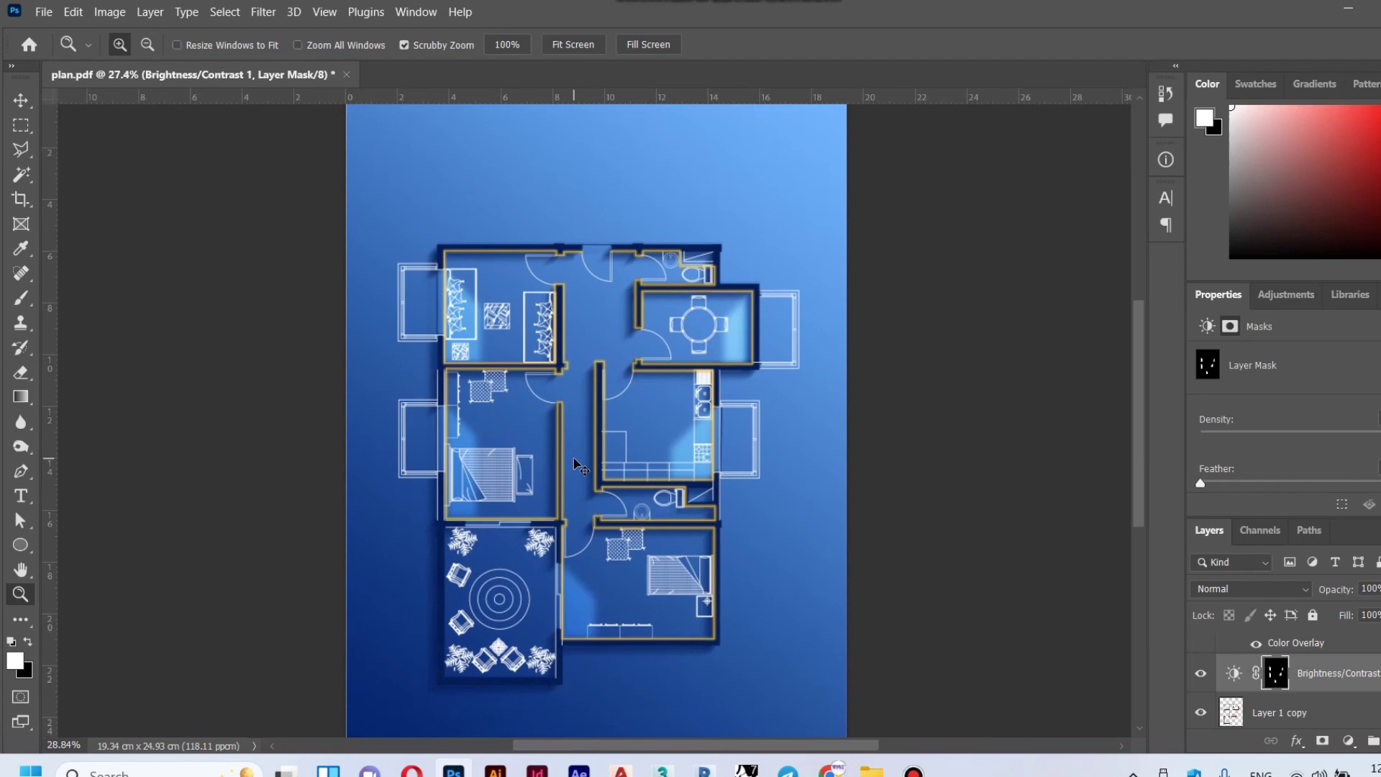
Step: Create a new empty Layer 3 and pick a soft round brush tip
key(ctrl+shift+alt+n)
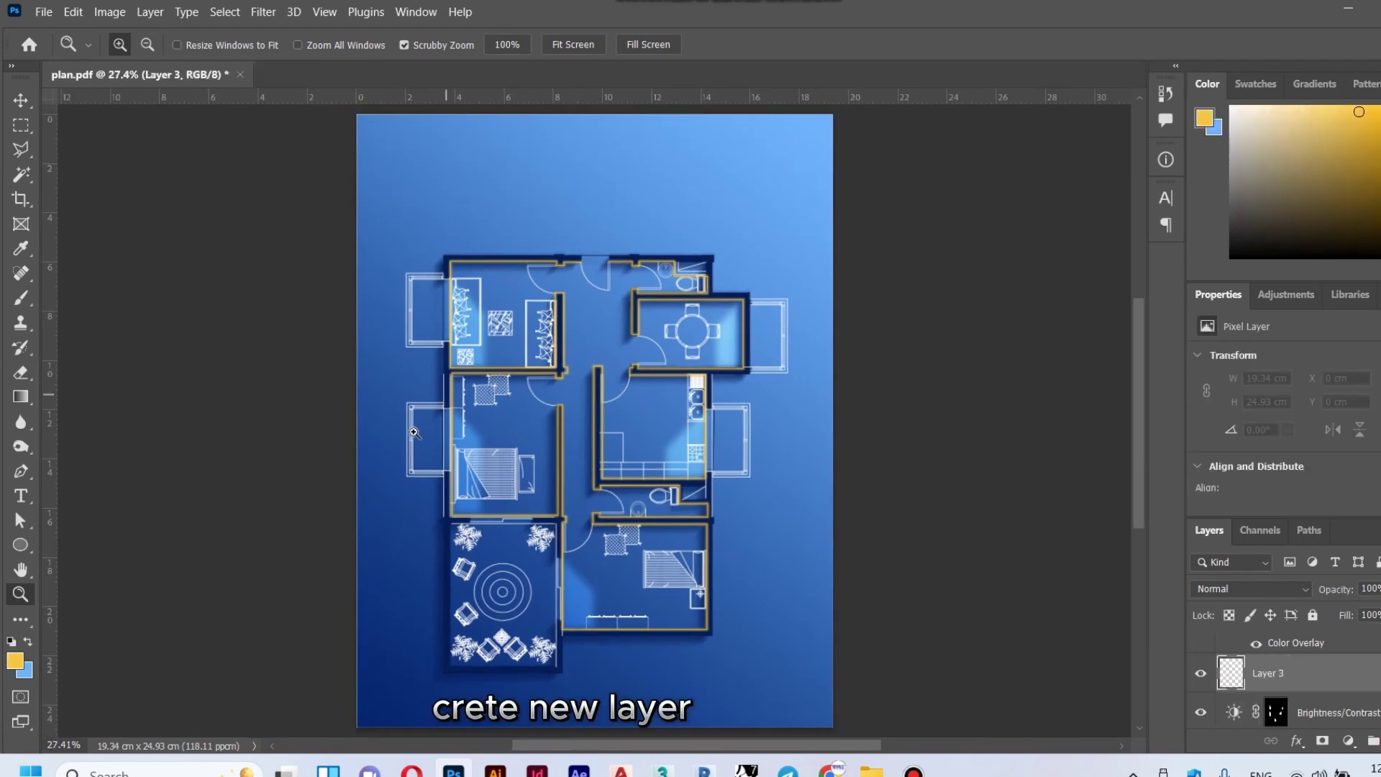
key(b)
right_click(604, 356)
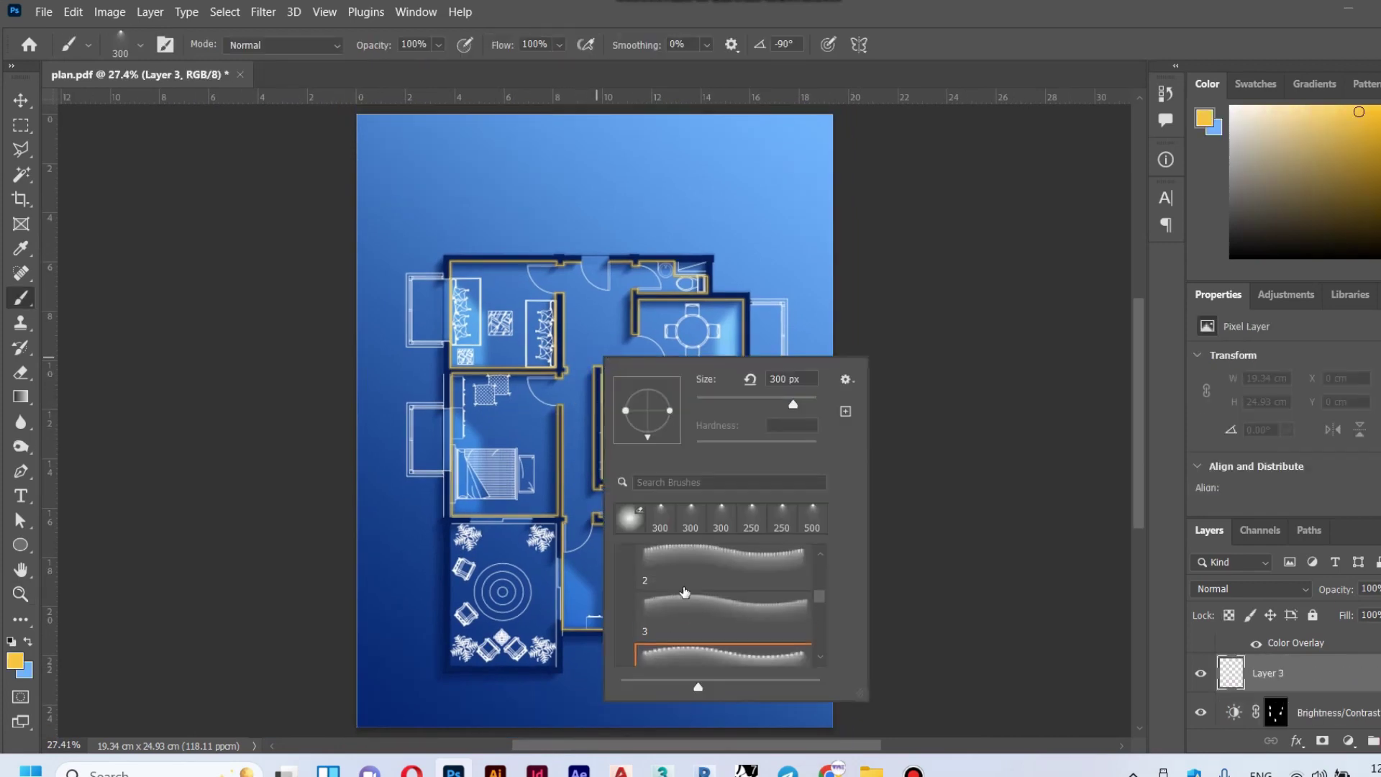
scroll(683, 590, up, 5)
scroll(683, 590, down, 2)
scroll(685, 611, down, 3)
click(685, 630)
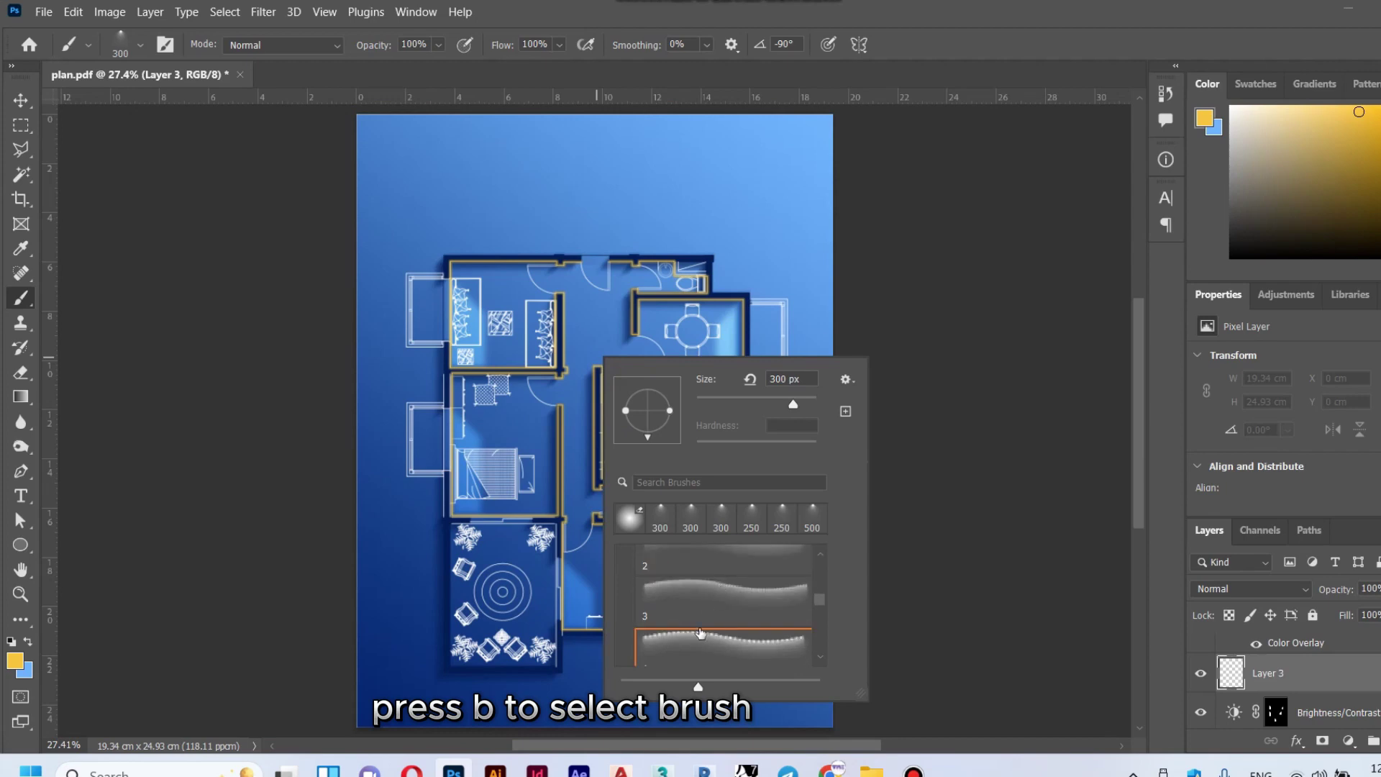
key(v)
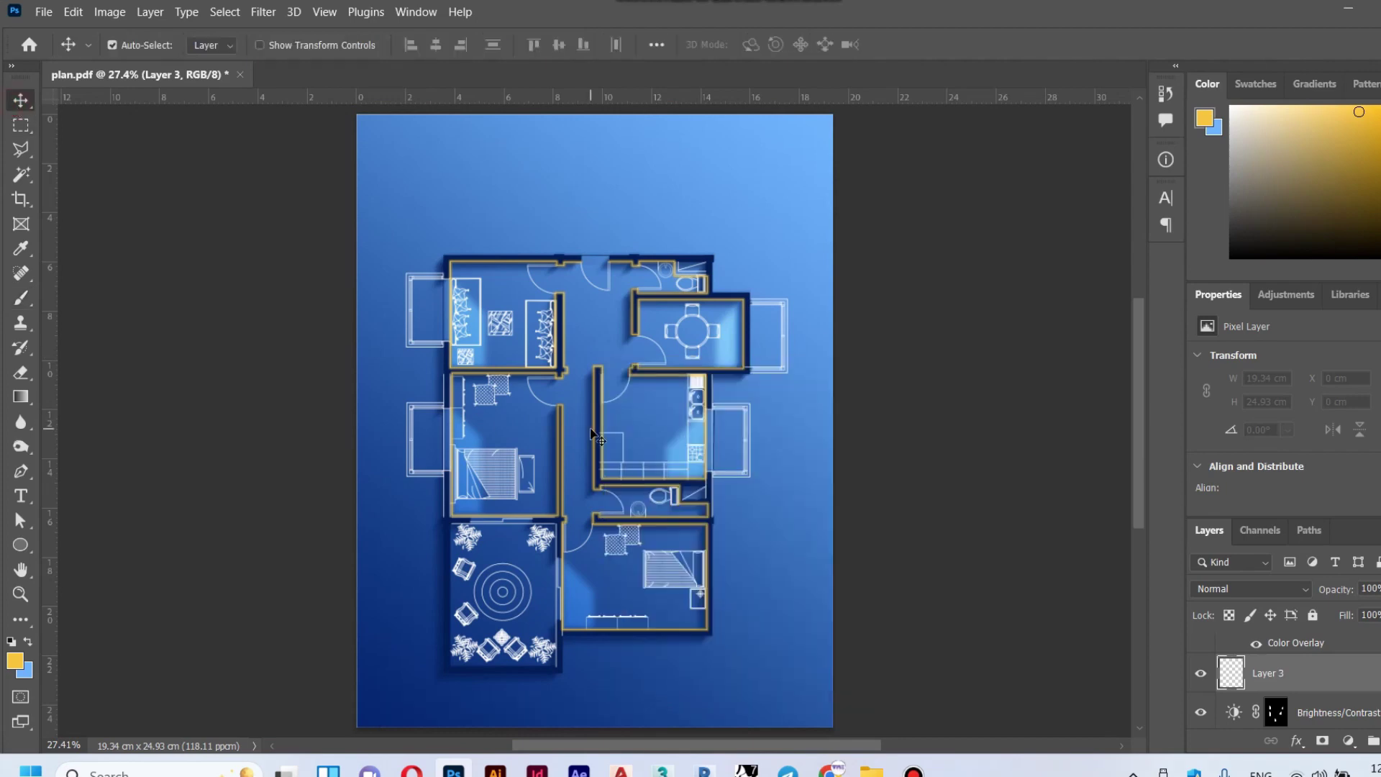
Step: Dab soft glow spots along the bedroom wall
key(z)
scroll(597, 466, up, 3)
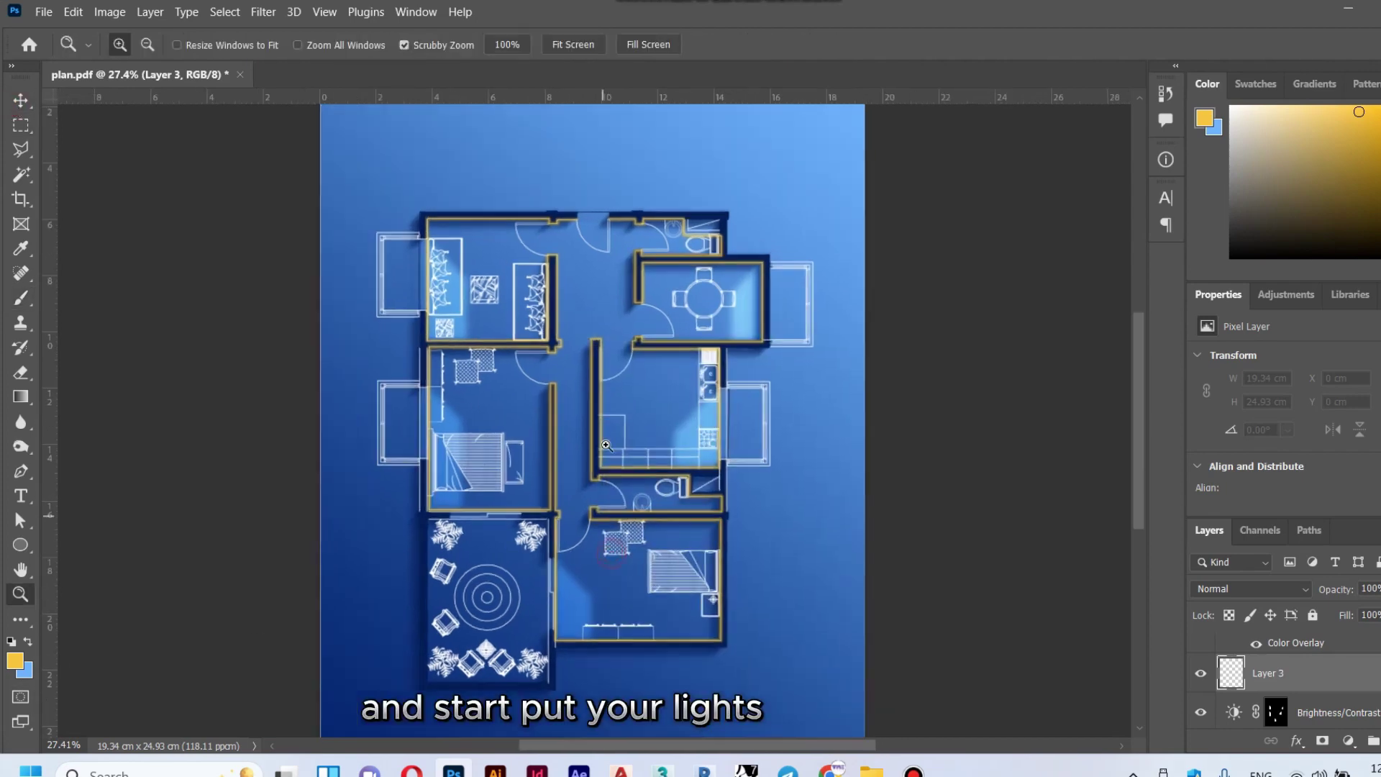
key(b)
click(523, 392)
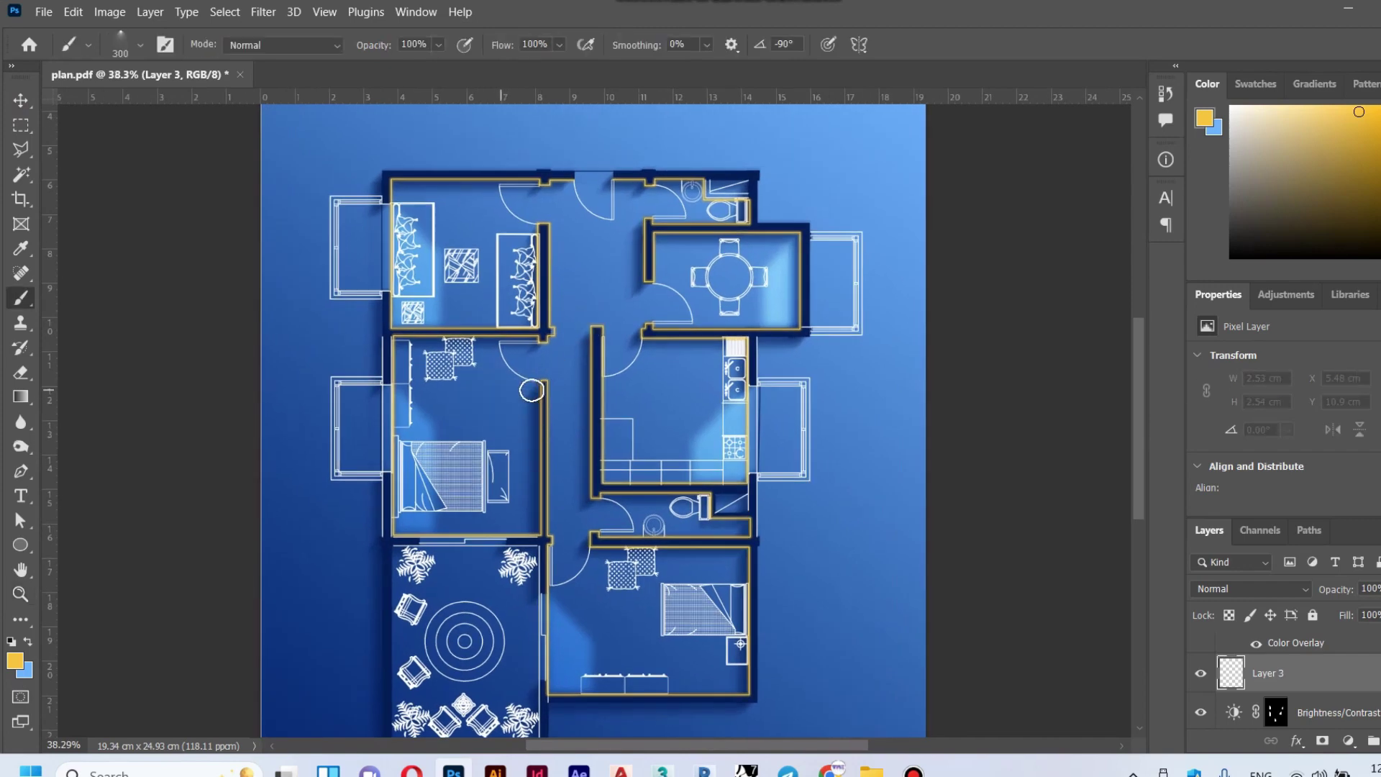
shift+click(530, 524)
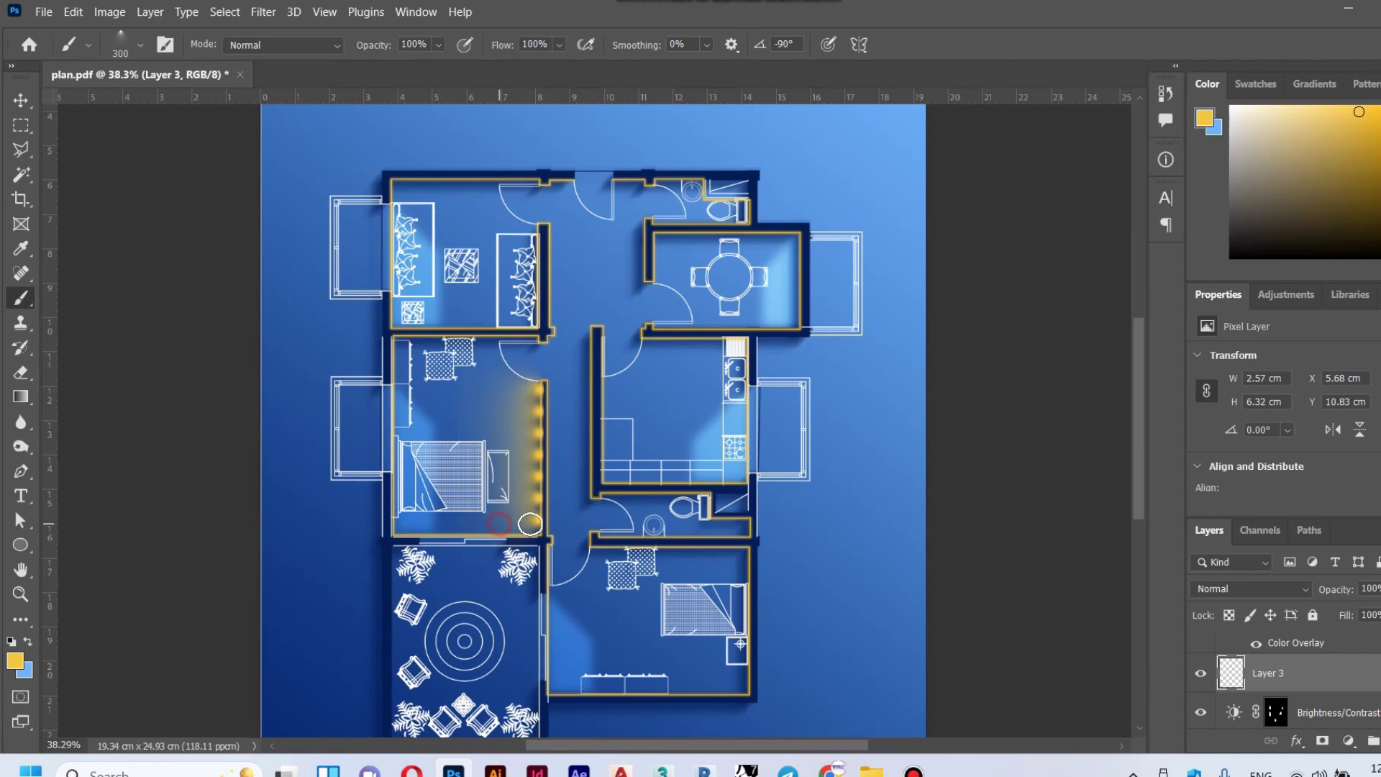
key(ctrl+z)
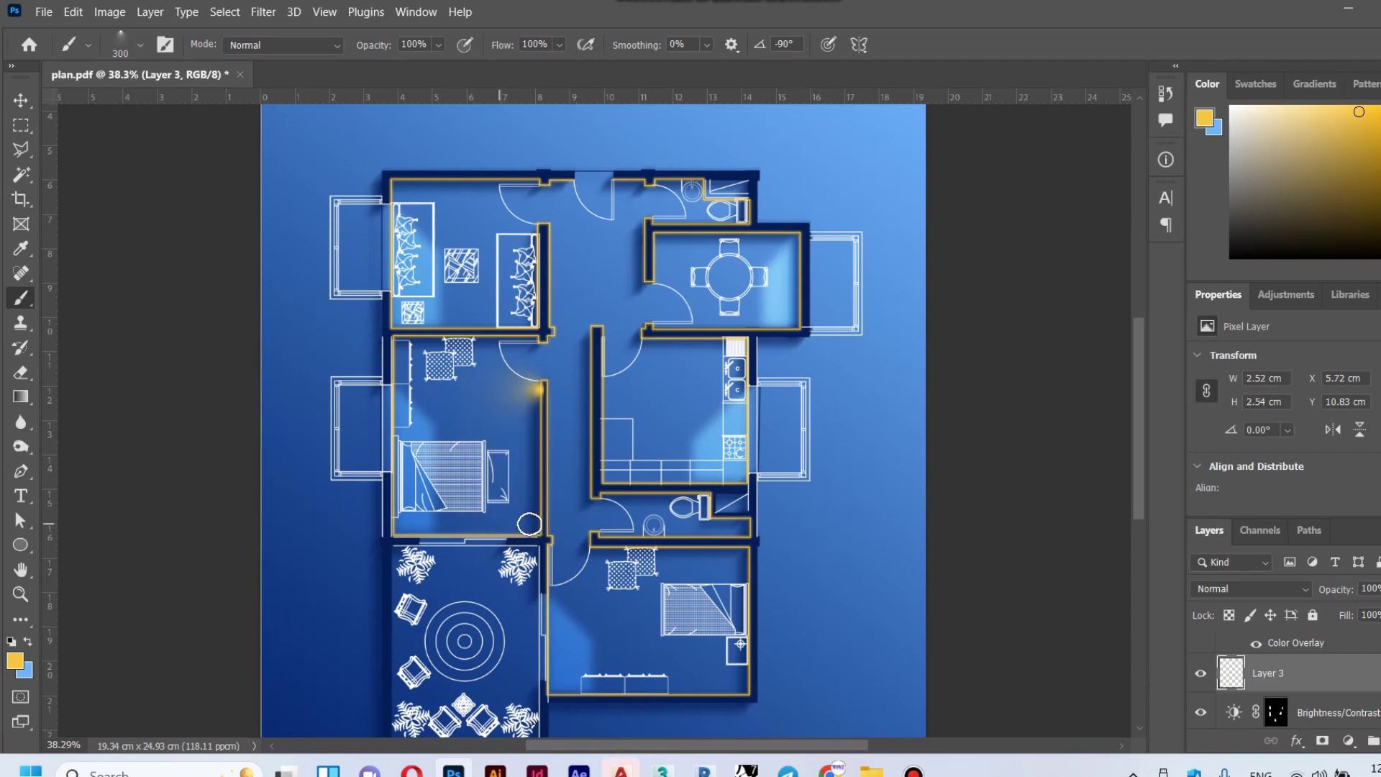
shift+click(529, 524)
Step: Dab glows at the dining room's top corners, then a light-blue one on the kitchen's left wall
drag(574, 559, 551, 523)
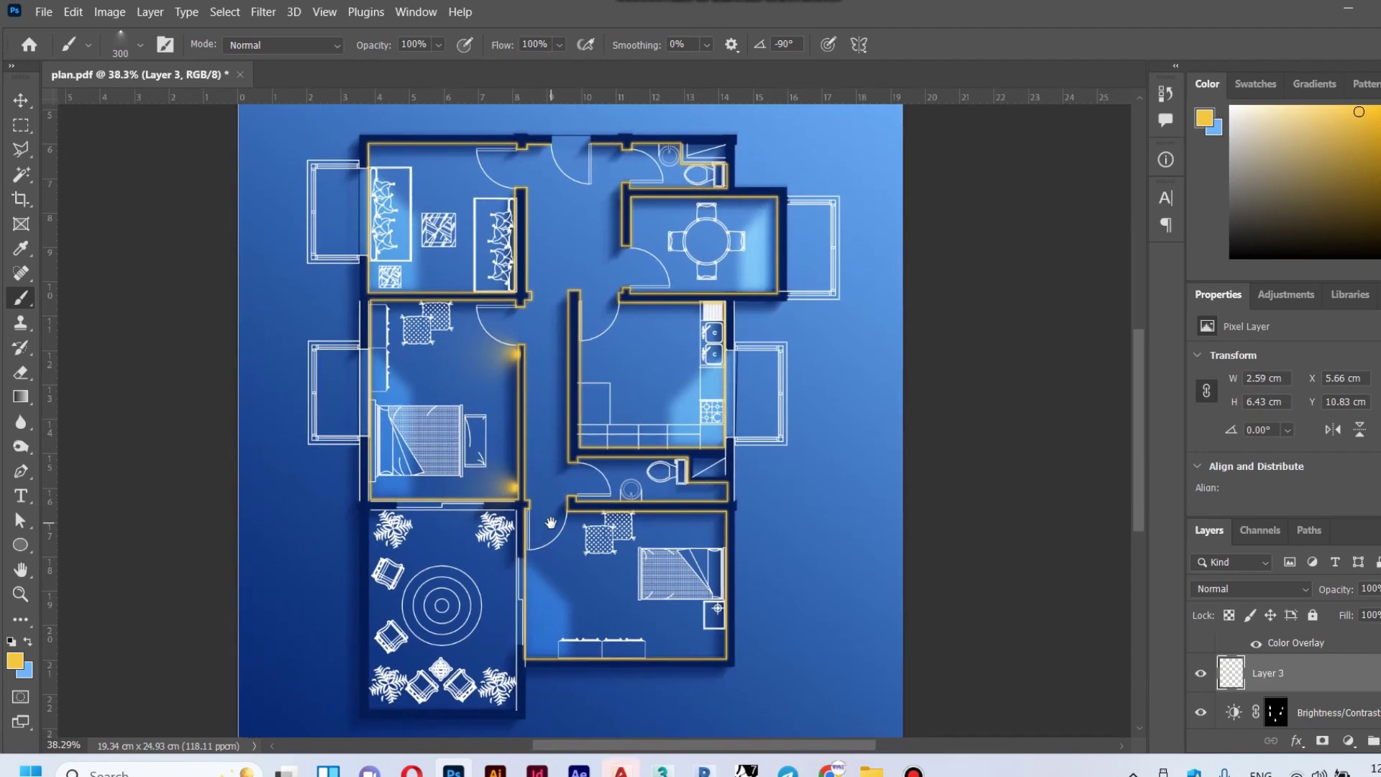
drag(550, 471, 547, 484)
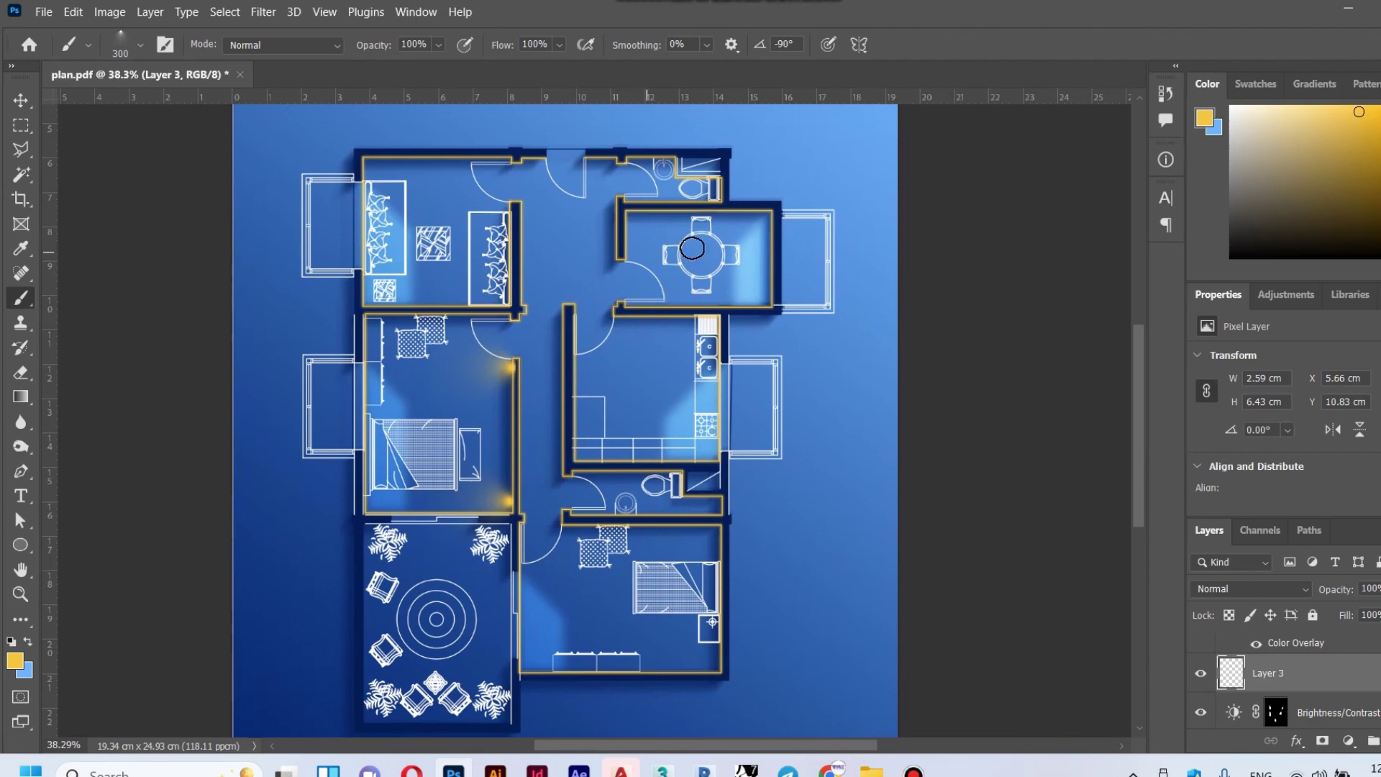
click(764, 217)
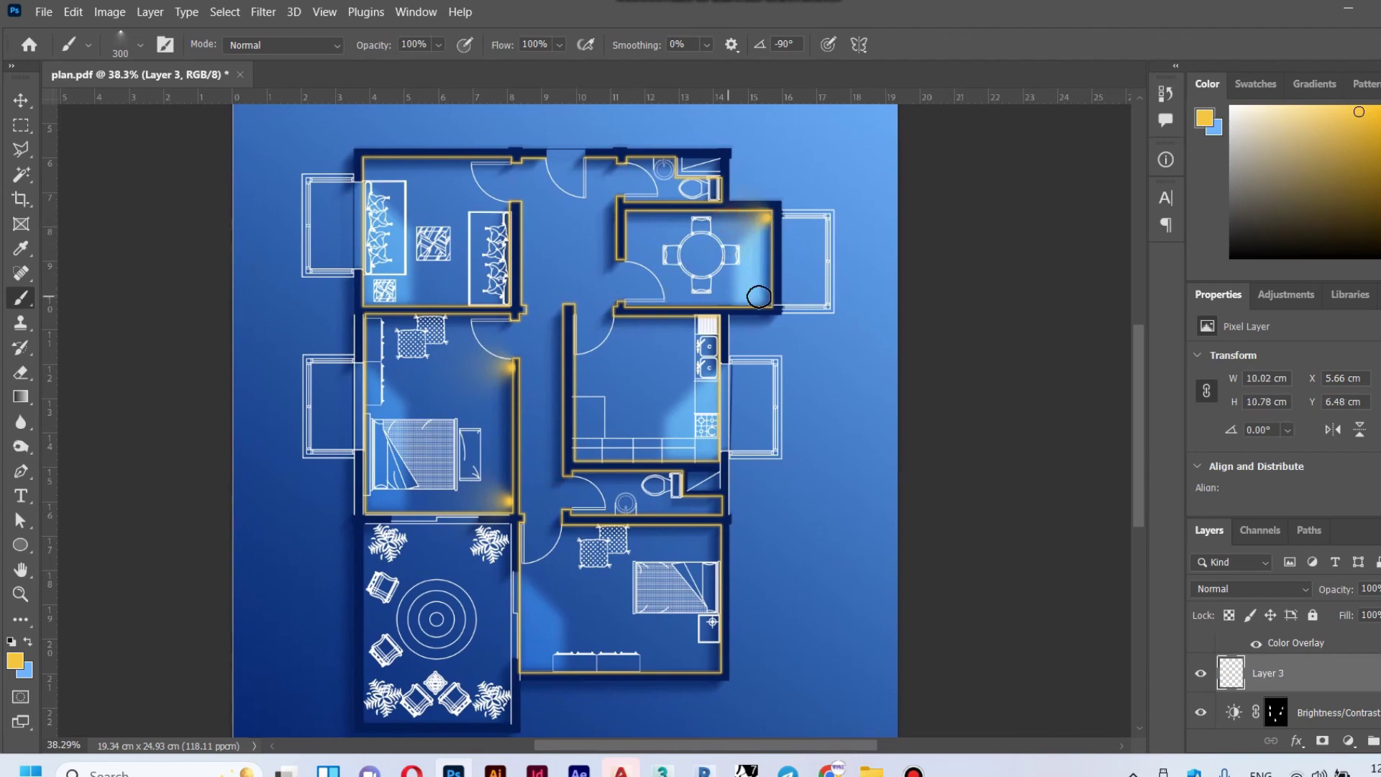
right_click(647, 233)
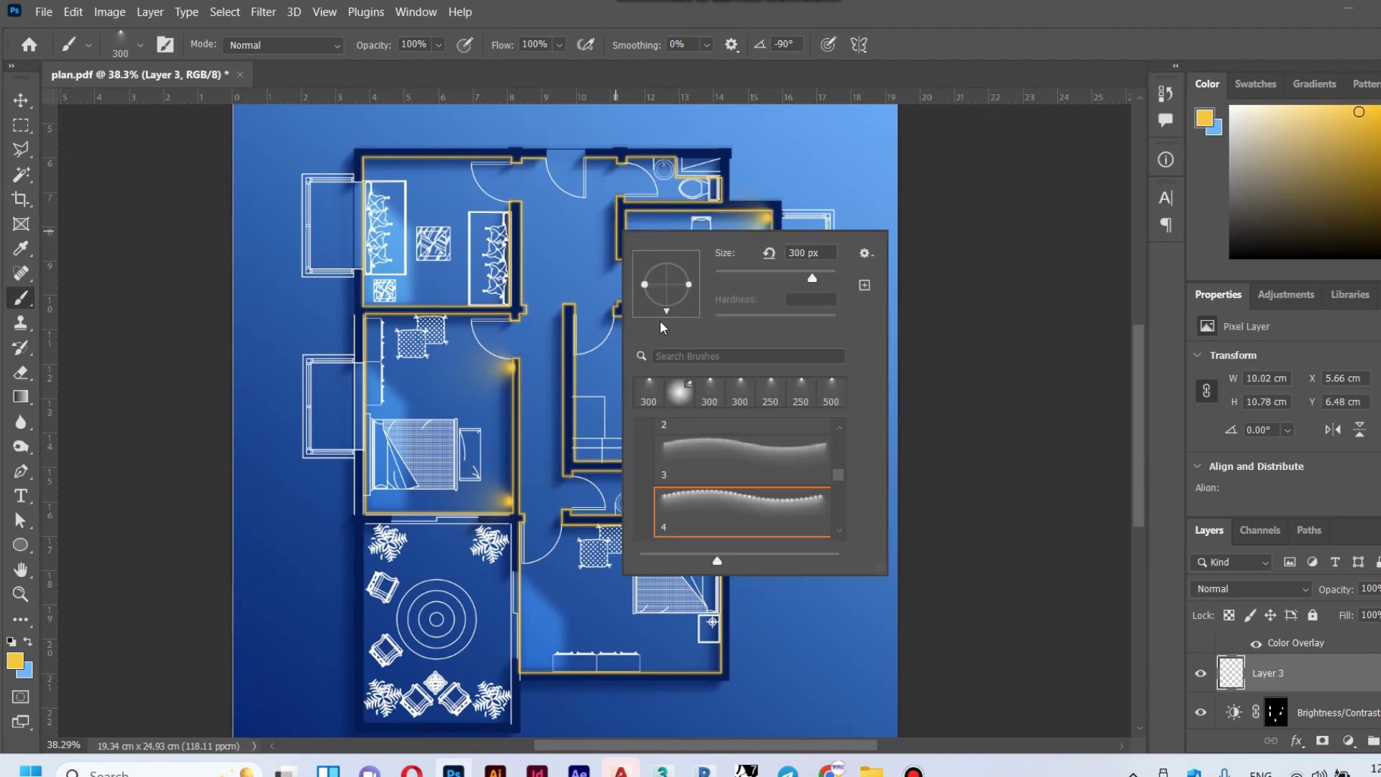
click(611, 218)
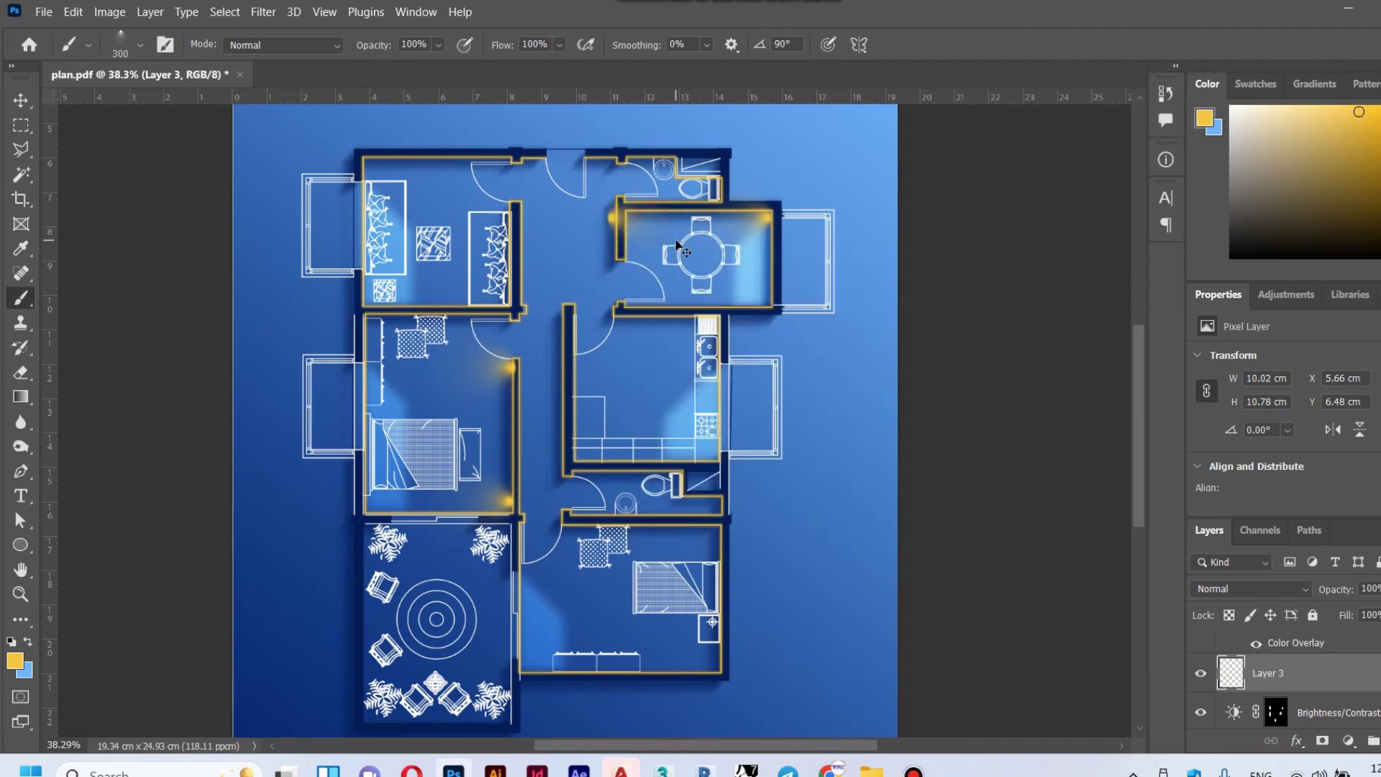
click(632, 228)
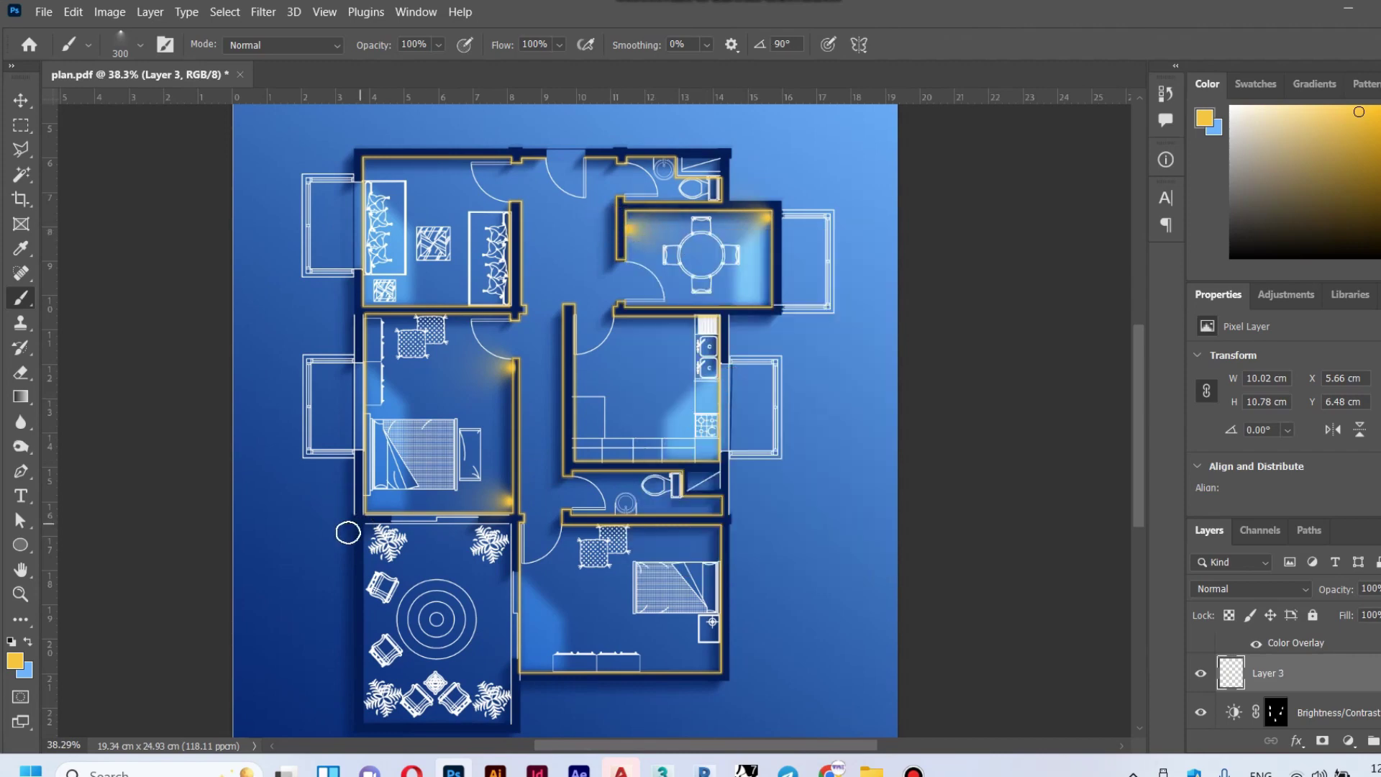
click(28, 641)
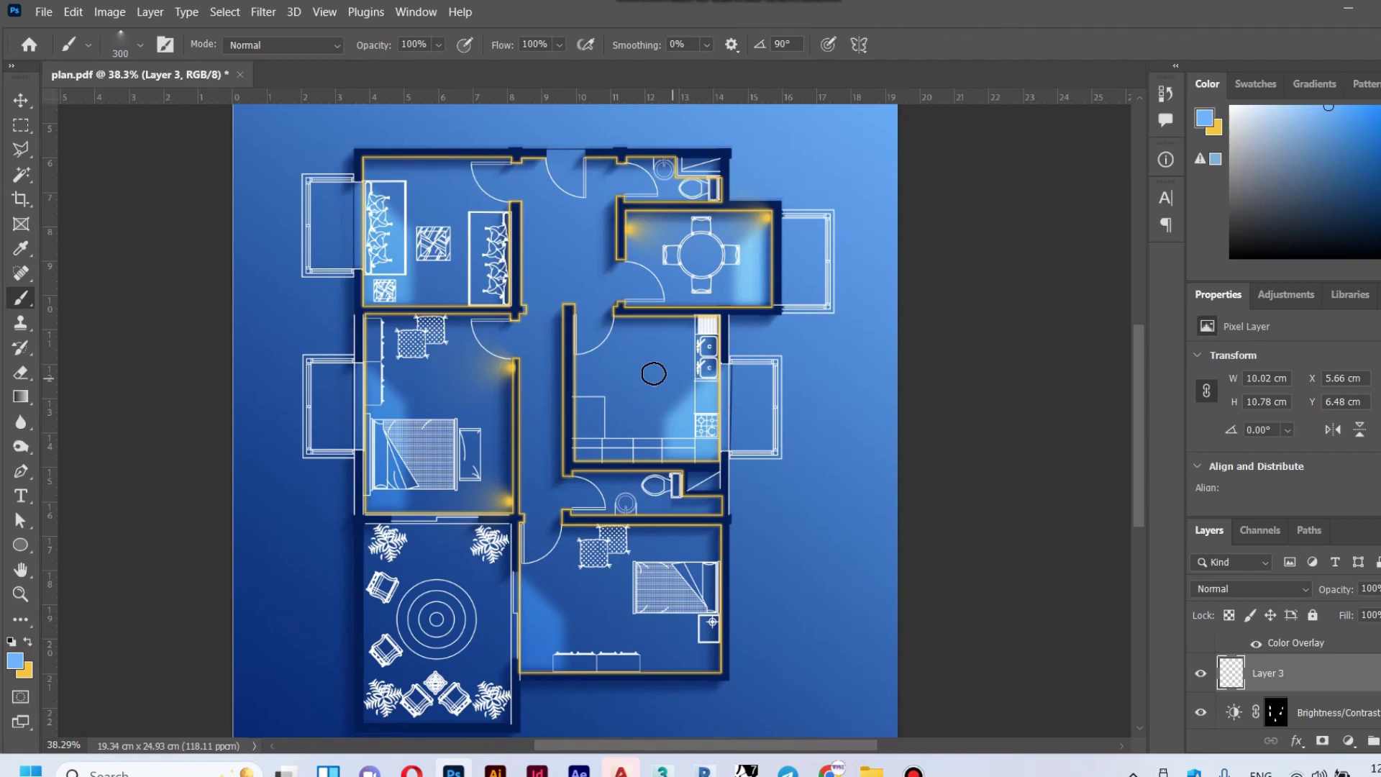
click(573, 373)
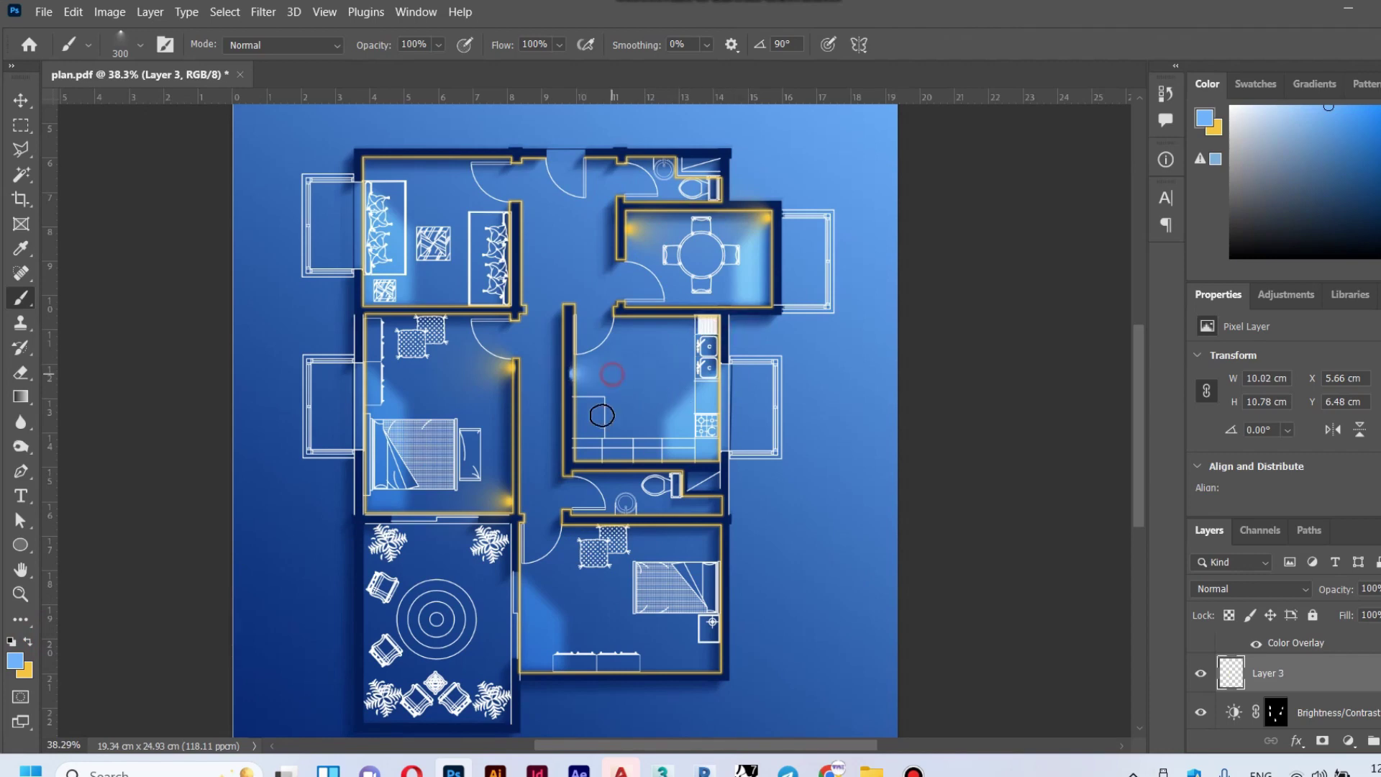
Step: Set the foreground colour to a light blue in the Color Picker
click(15, 661)
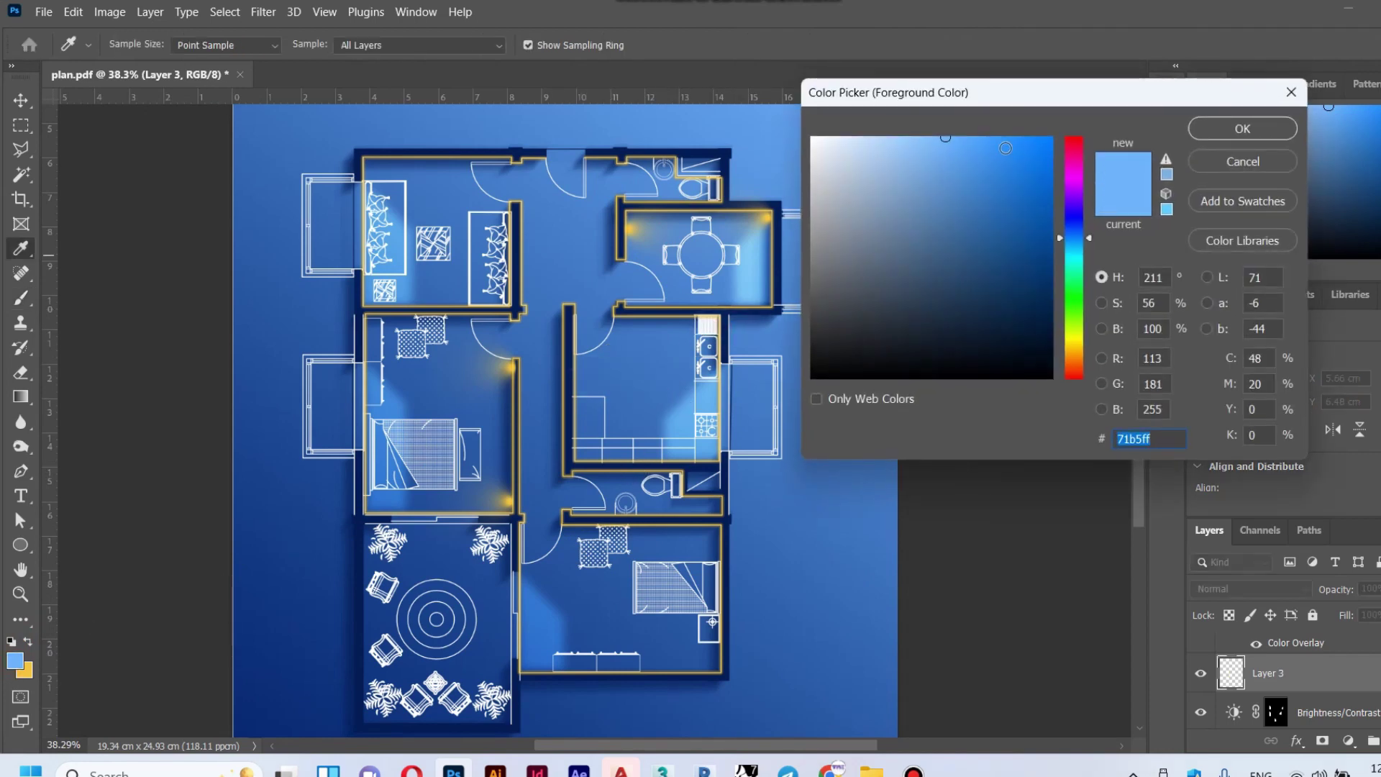
click(994, 153)
click(1243, 130)
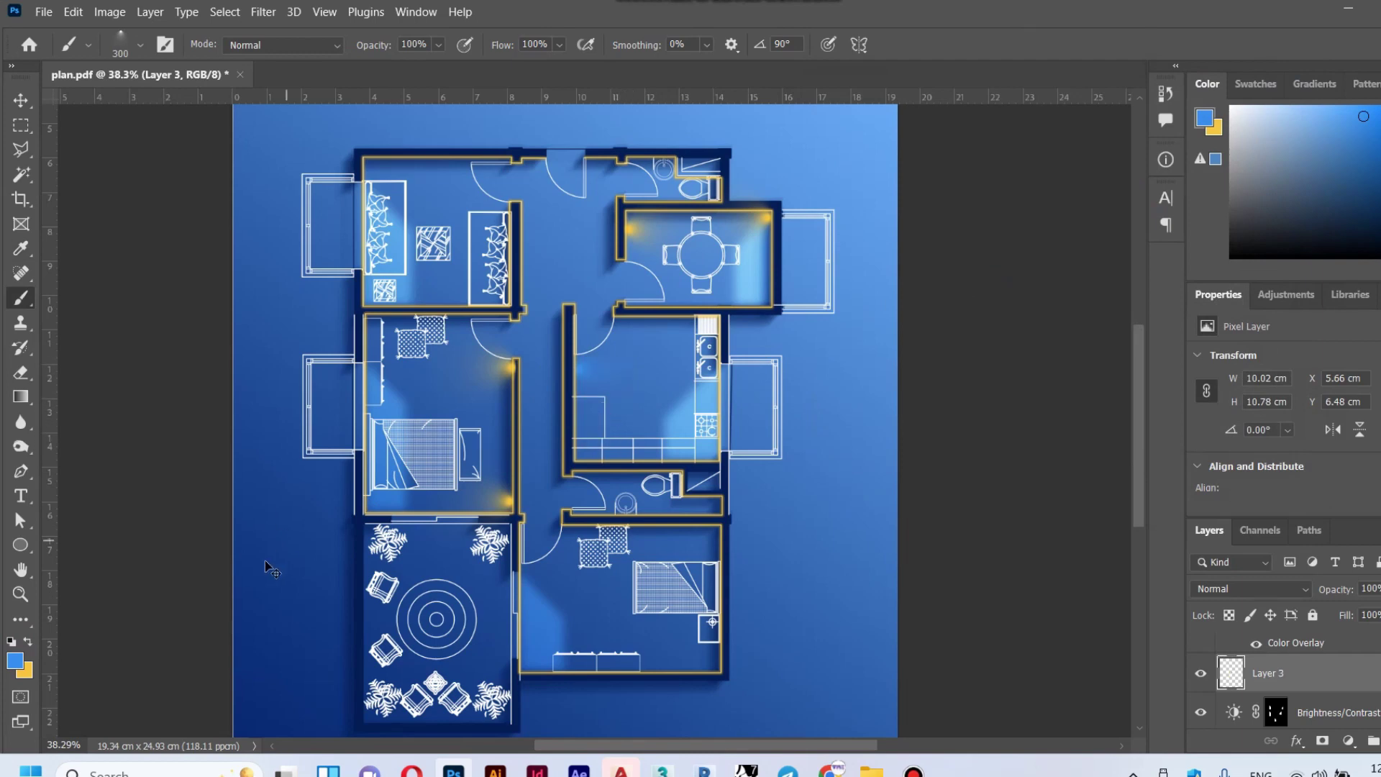
click(15, 660)
click(1051, 138)
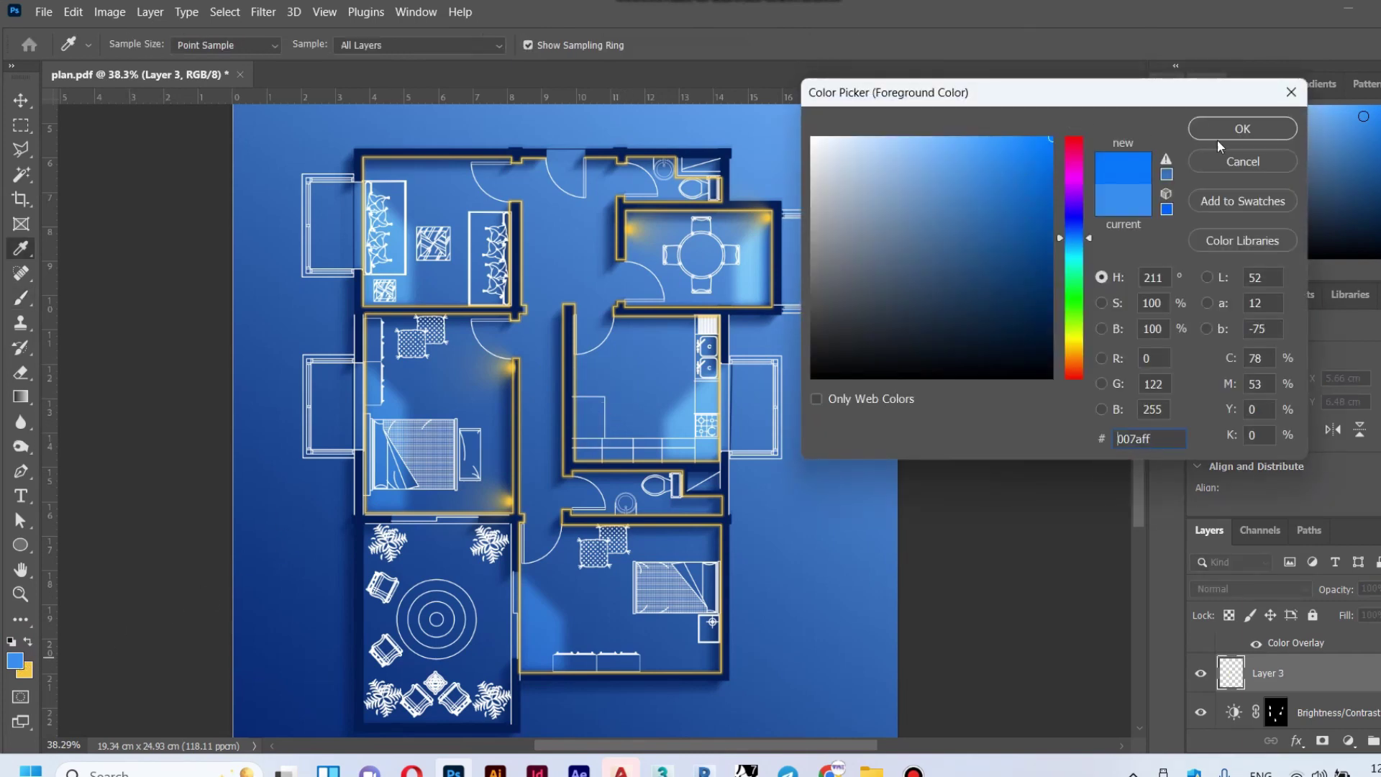
click(877, 134)
click(1269, 127)
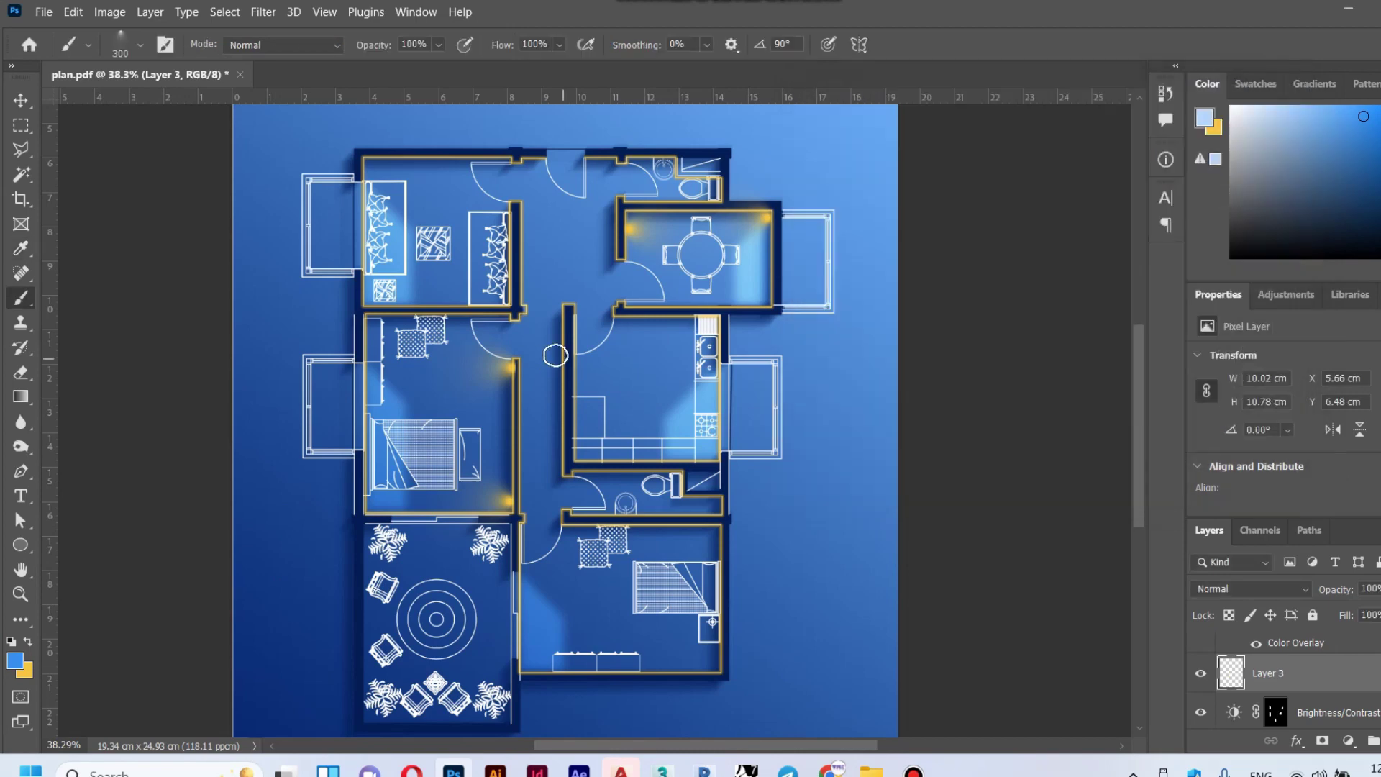
Step: Paint glows at the kitchen's left side and, with a -90° brush angle, the lower bedroom's right corners
click(587, 368)
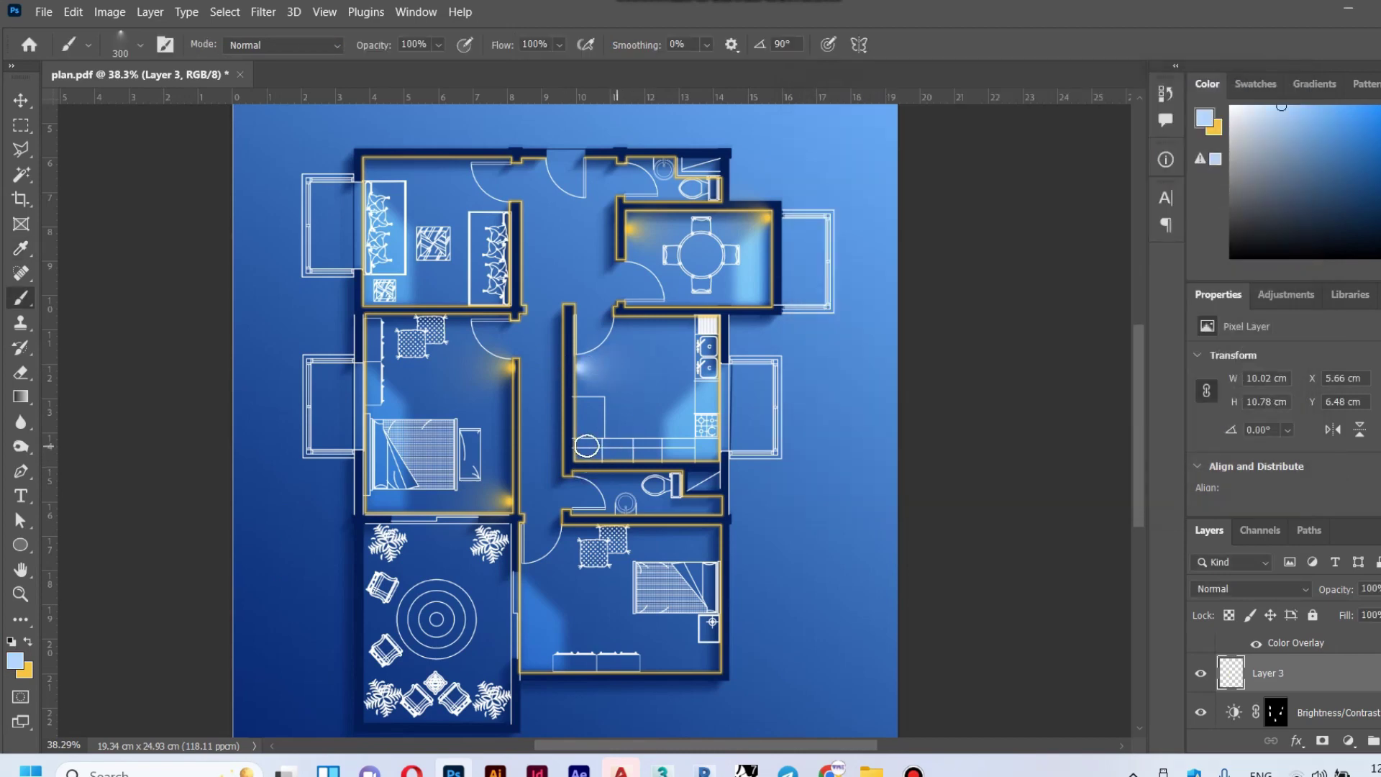
click(587, 446)
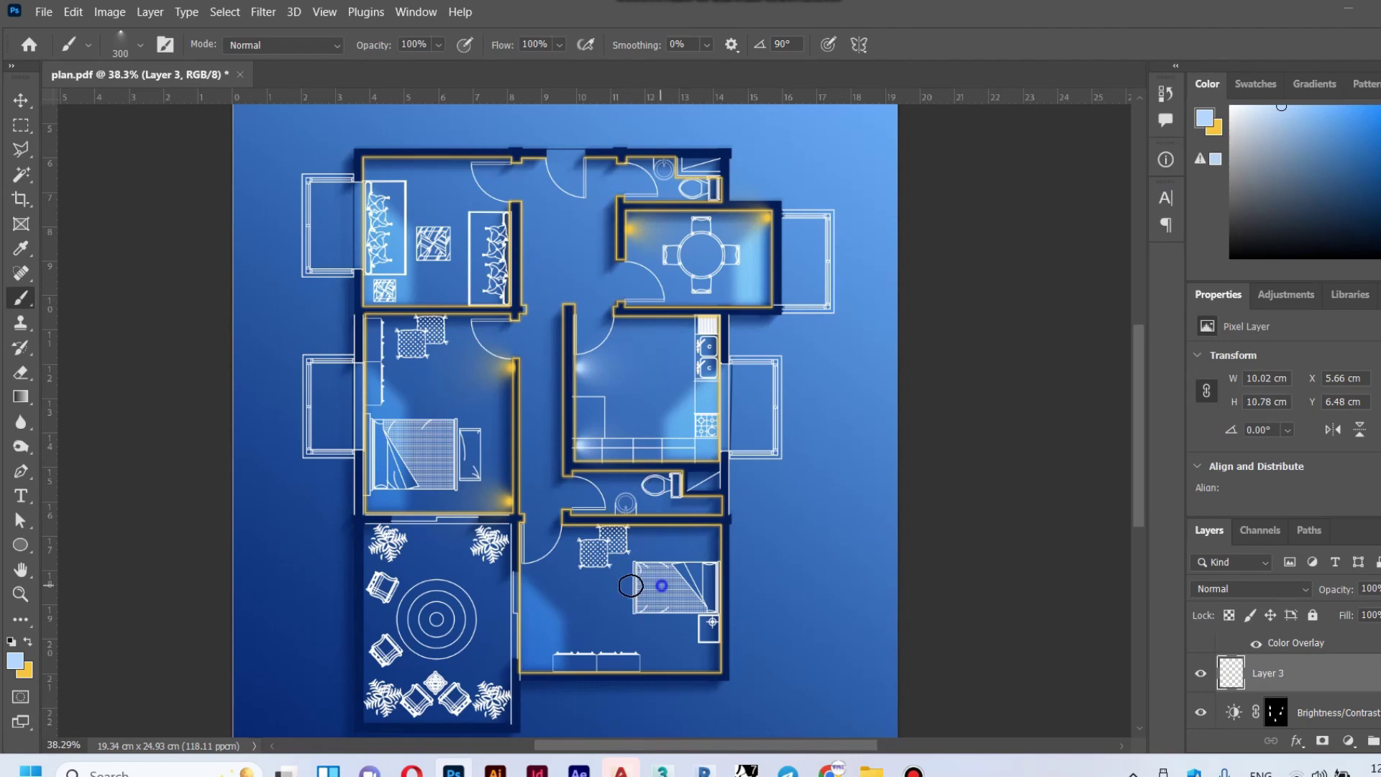
right_click(637, 584)
drag(705, 462, 710, 503)
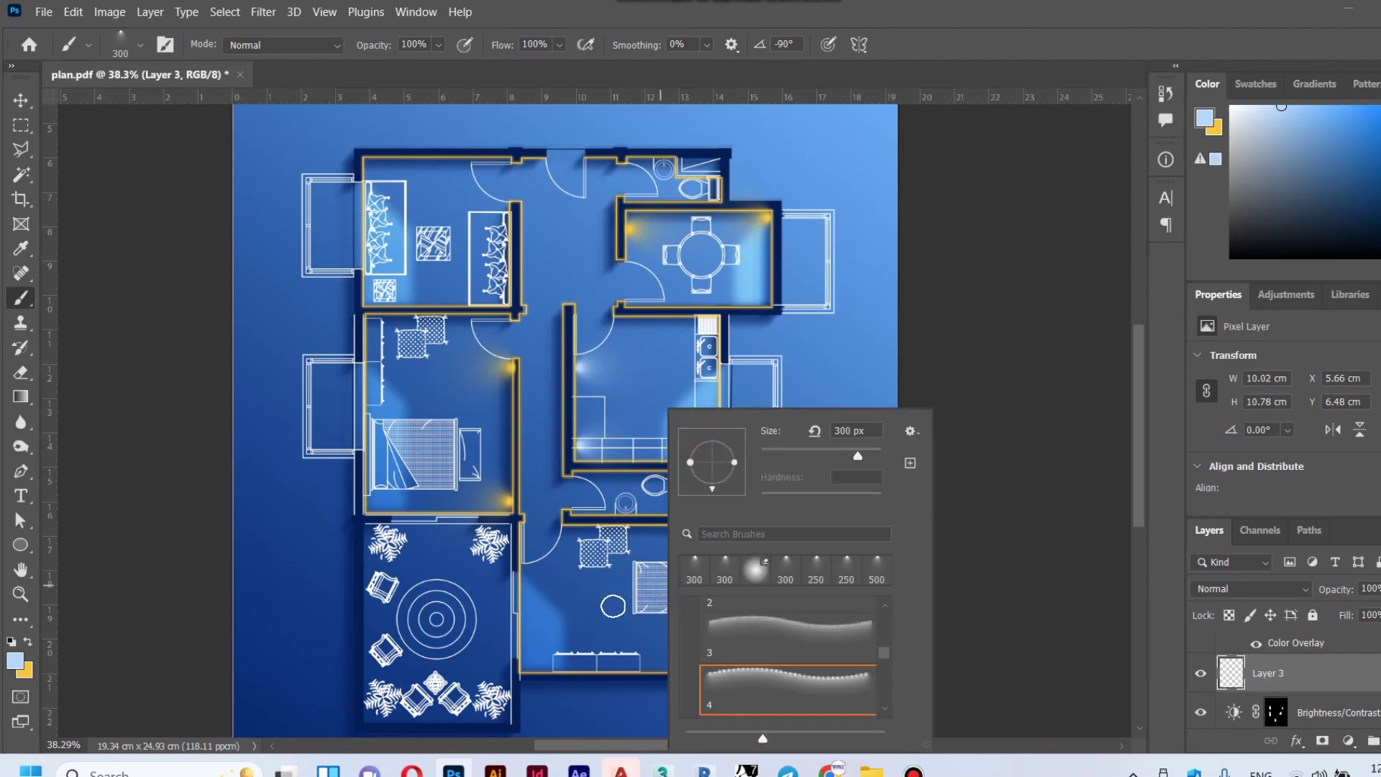
click(612, 606)
click(708, 537)
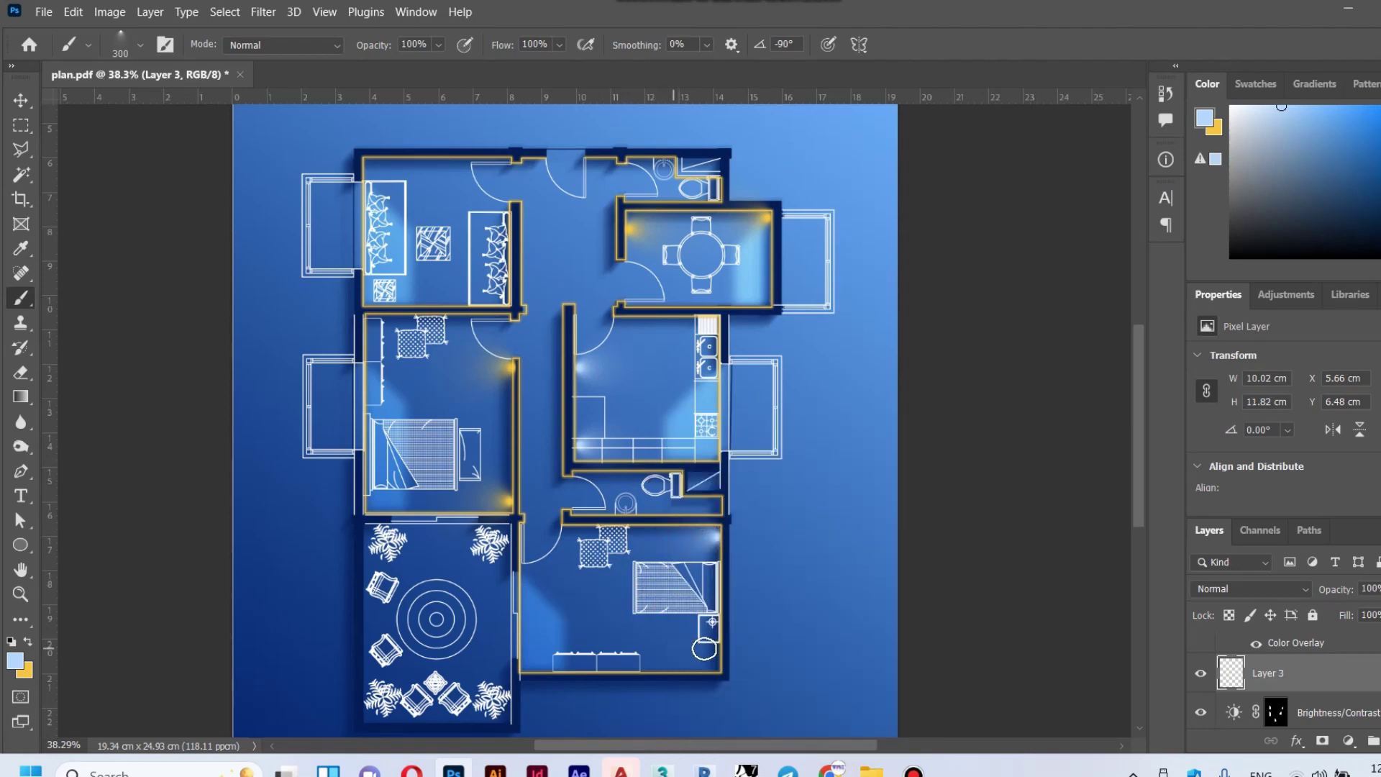
click(708, 657)
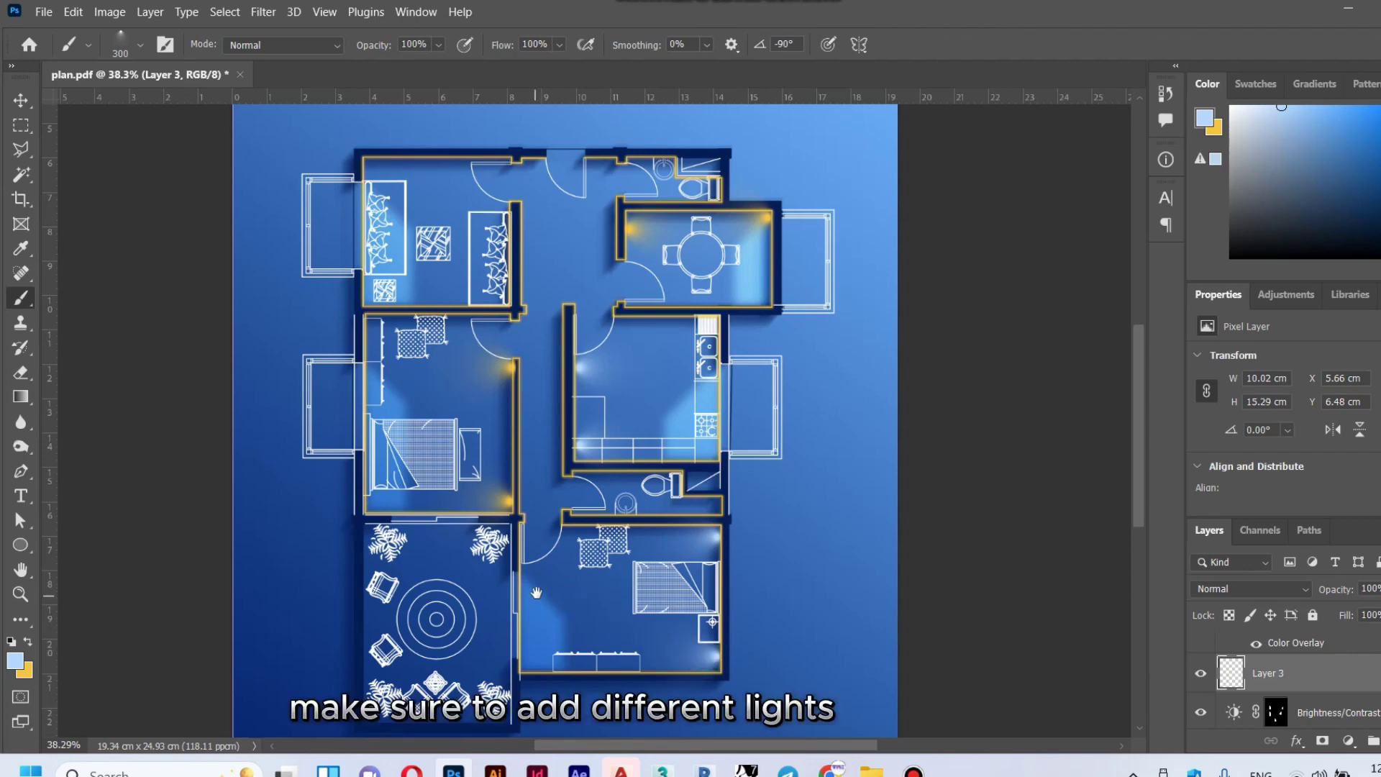
Step: Zoom to the lower bedroom and bathroom, deleting a small test rectangle drawn on the bed
key(z)
drag(640, 611, 657, 580)
click(20, 545)
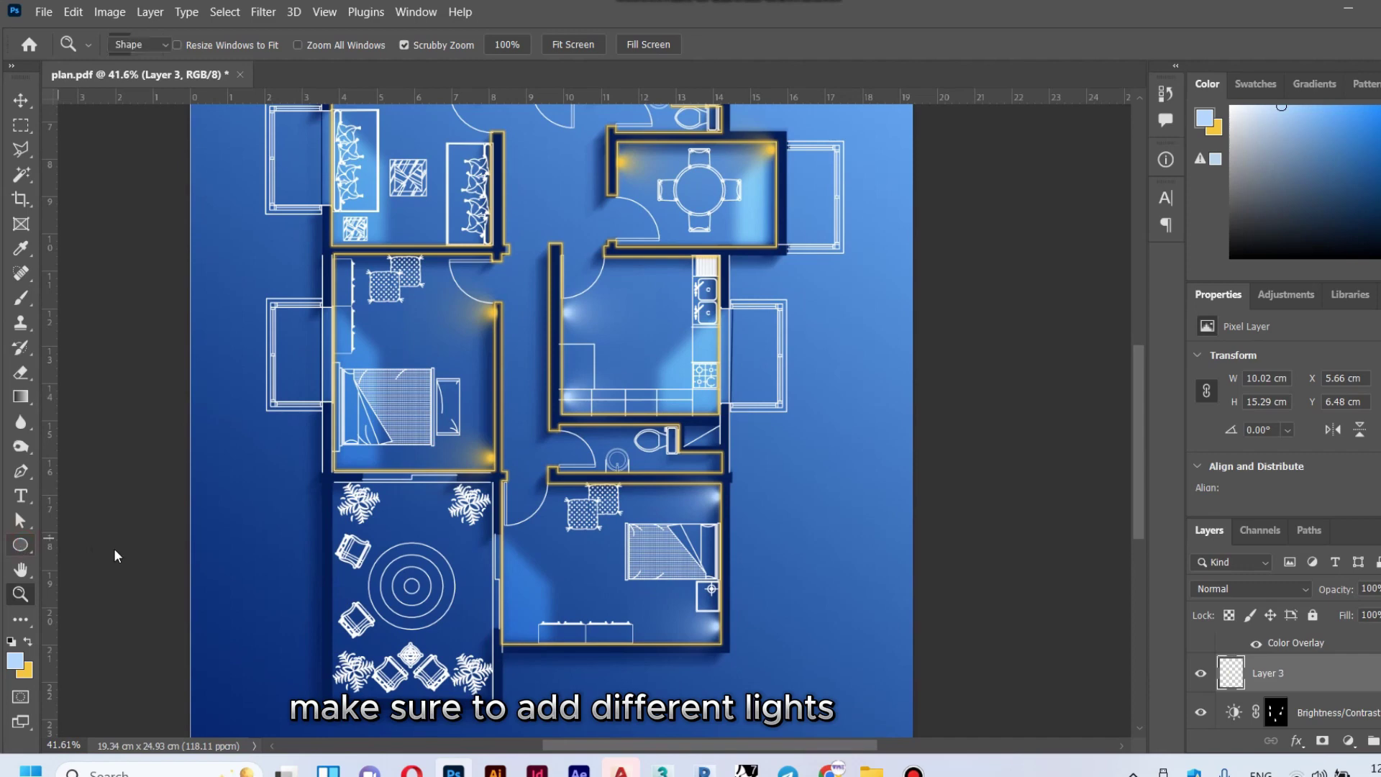
key(shift+u)
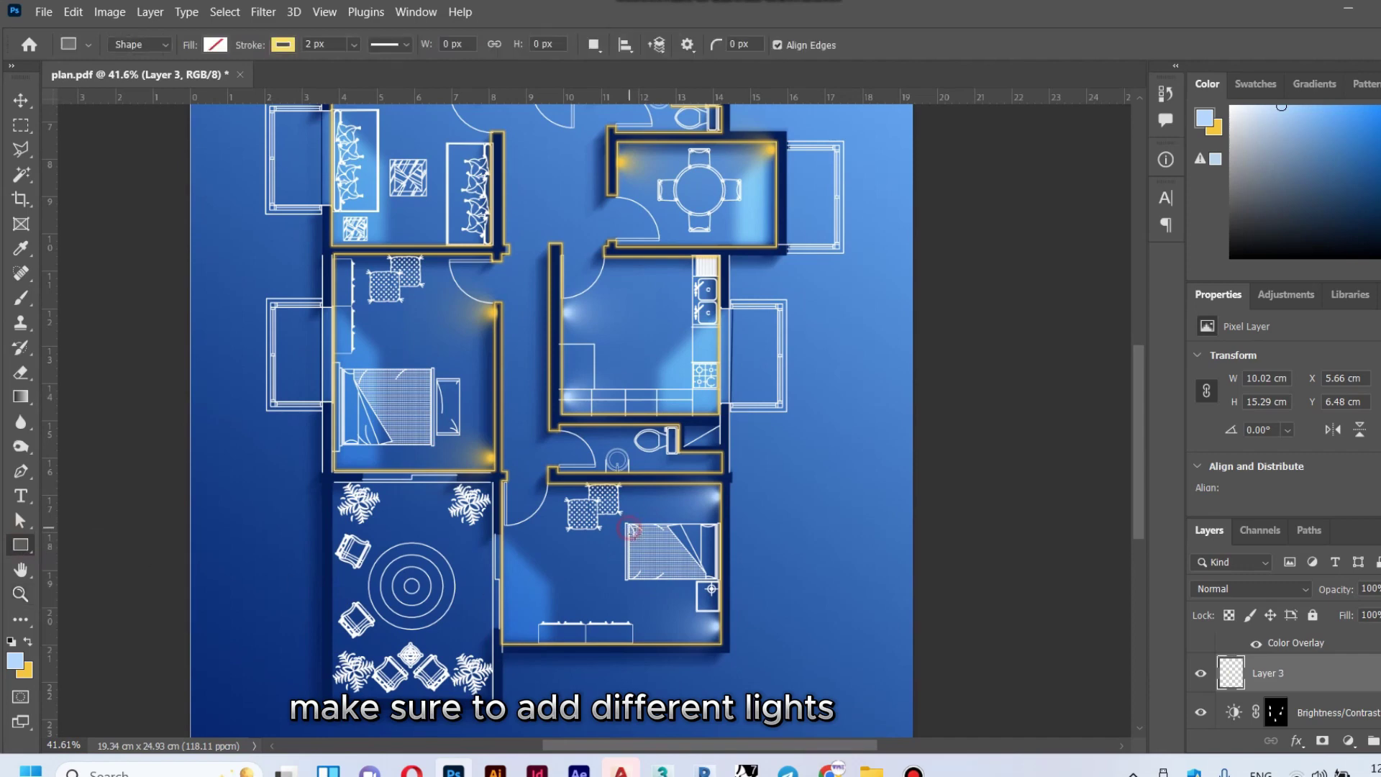
drag(626, 525, 642, 542)
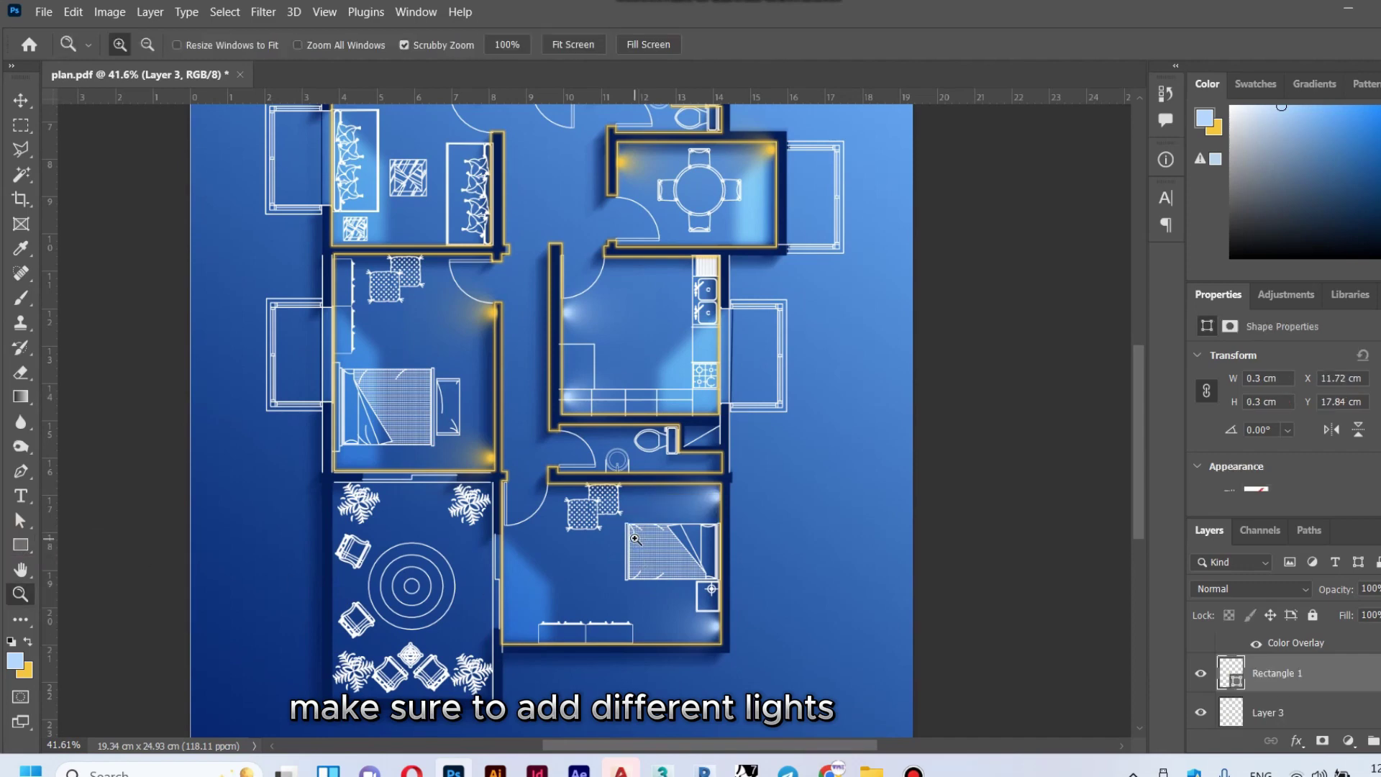
key(z)
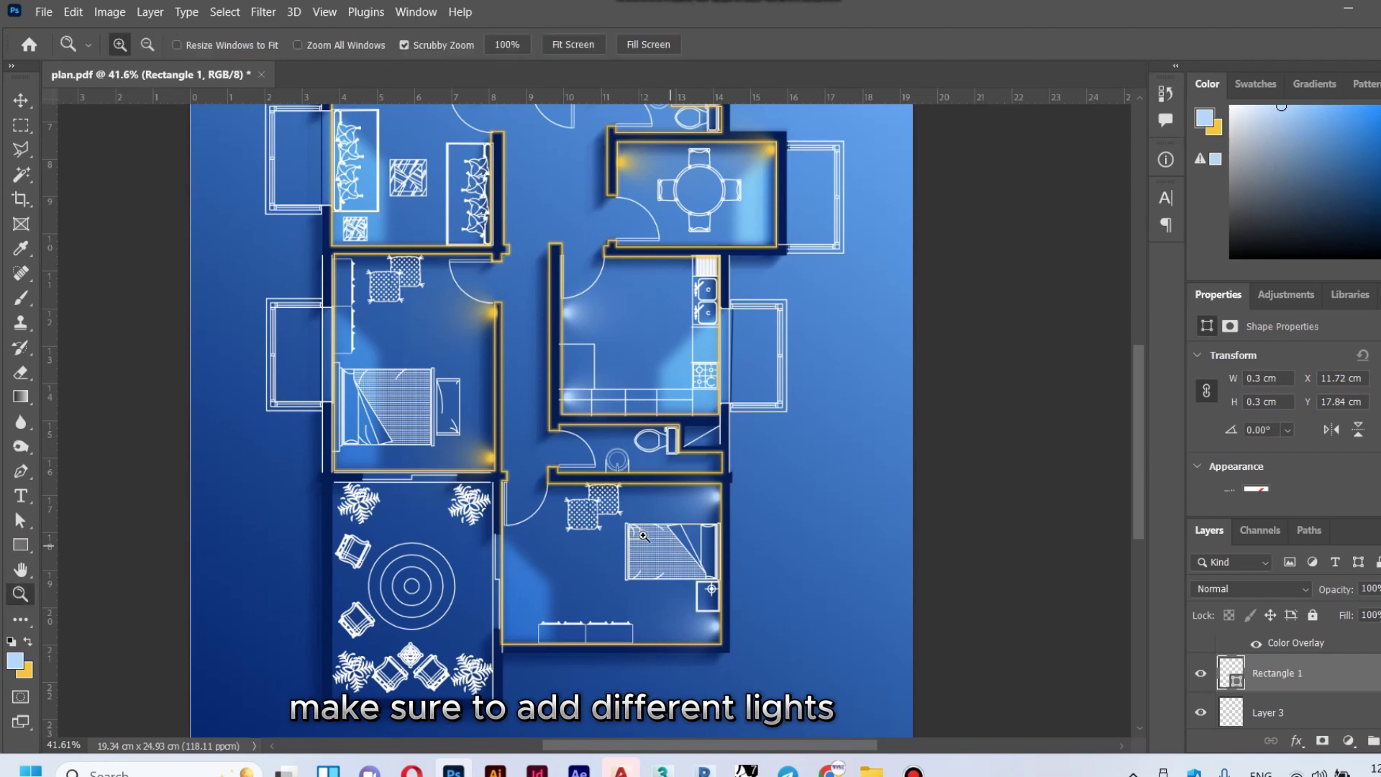
drag(651, 538, 791, 540)
click(25, 551)
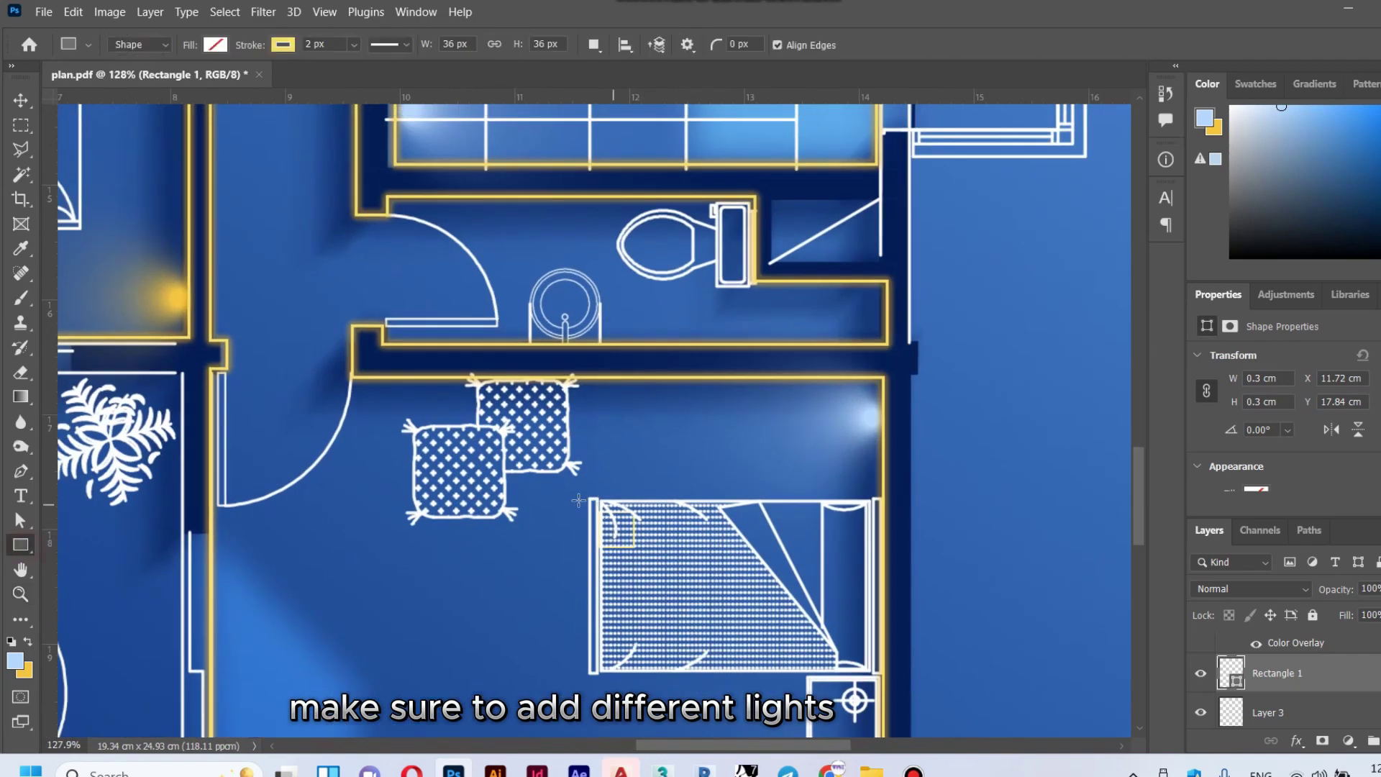
key(v)
key(Delete)
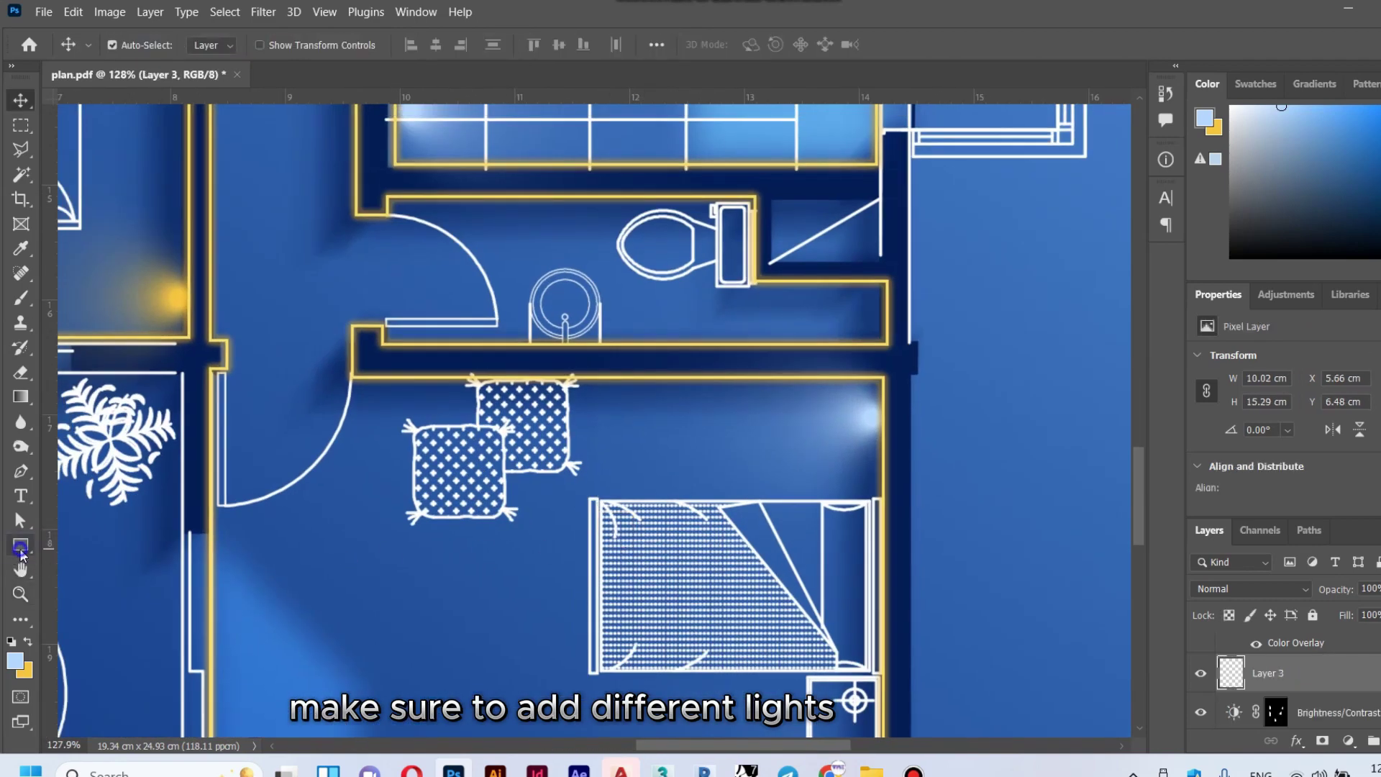
Step: Draw a tiny yellow-filled, strokeless ellipse at the bed's top-left corner and raise it above Shape 1
right_click(21, 544)
click(108, 561)
click(215, 45)
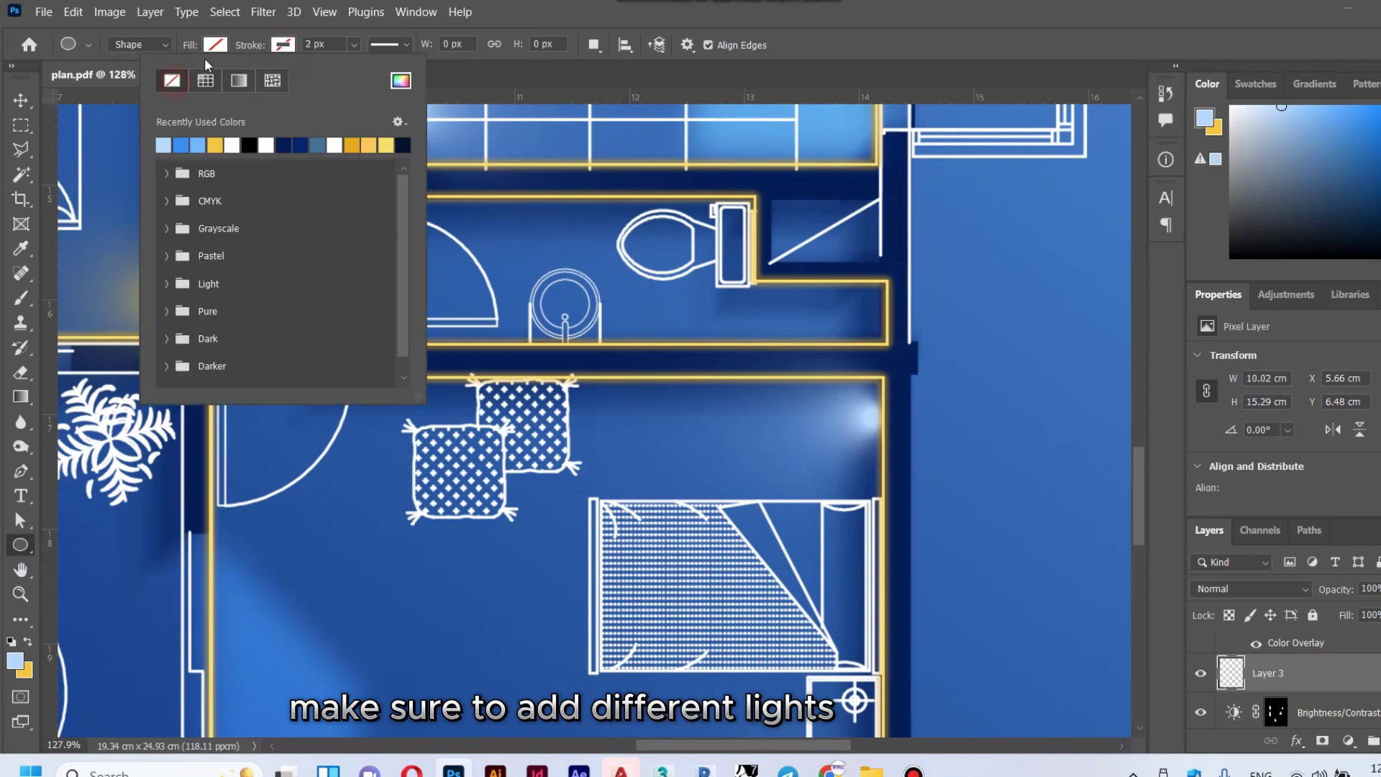
click(215, 47)
click(149, 143)
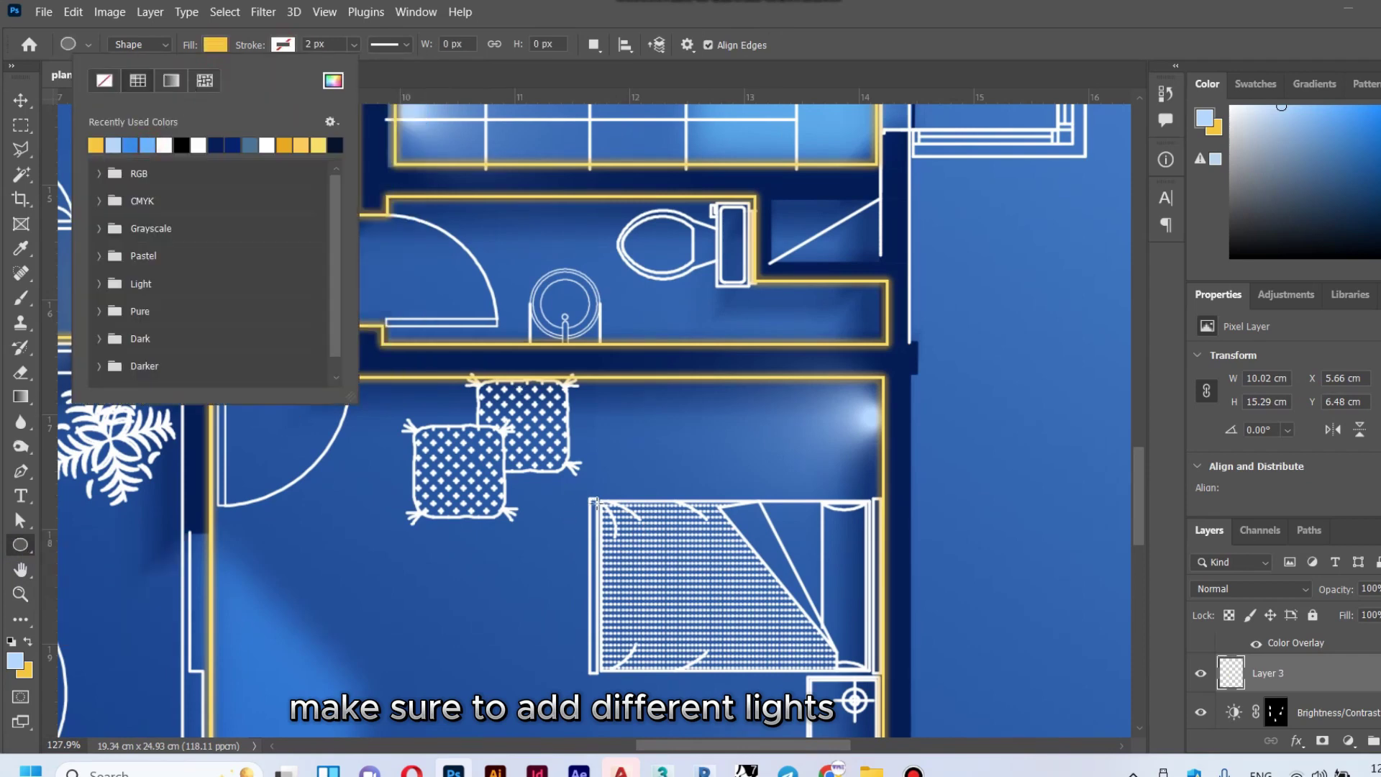
drag(594, 501, 606, 513)
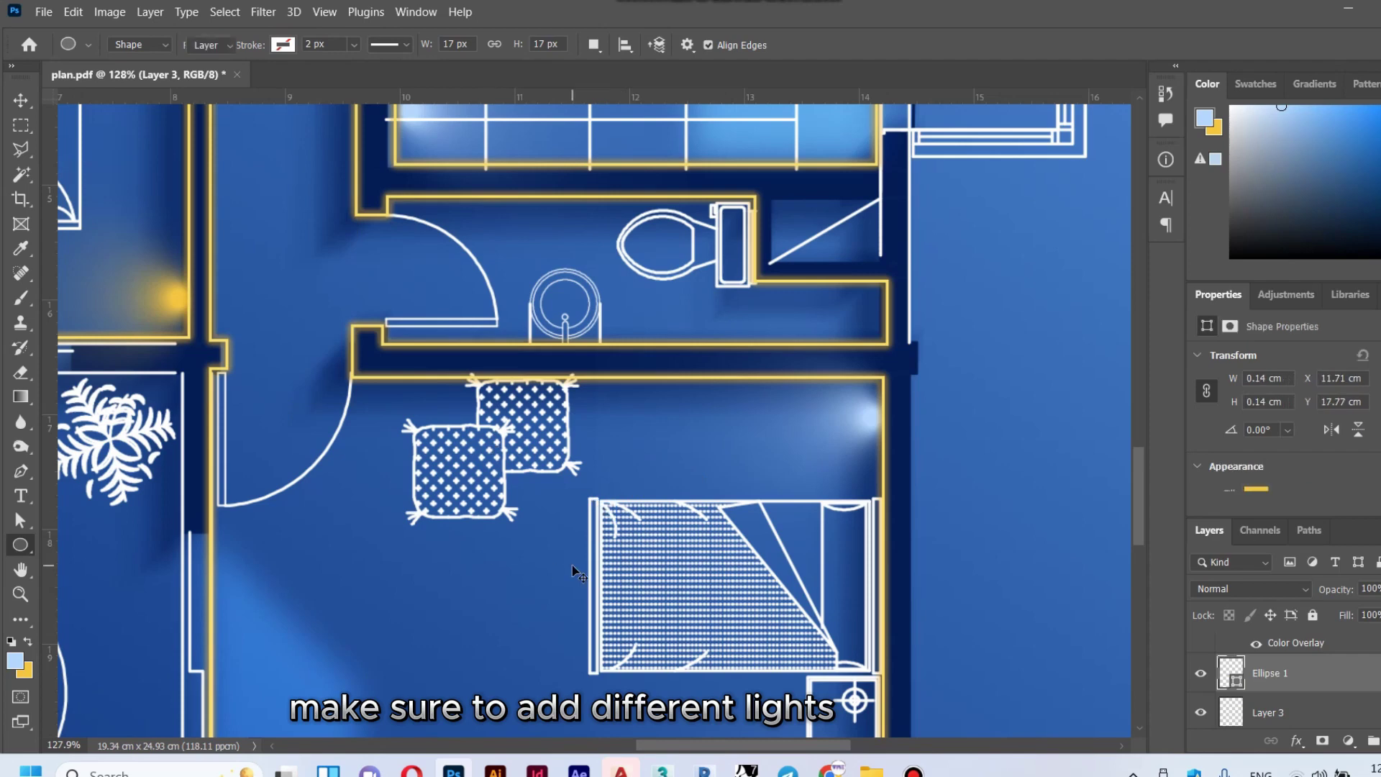
key(v)
key(ctrl+bracketright)
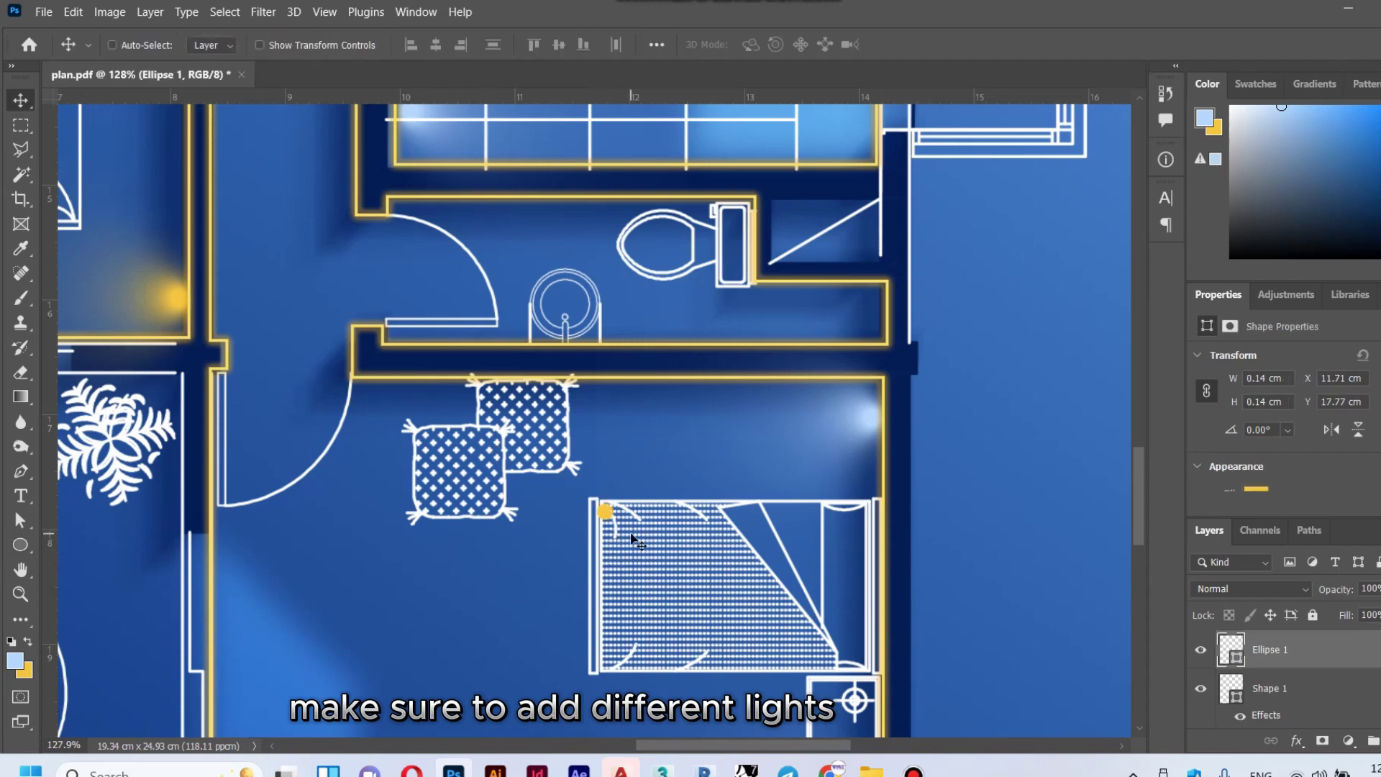
Step: Copy Shape 1's Outer Glow style onto the Ellipse 1 lamp dot and set its fill to 87%
right_click(216, 329)
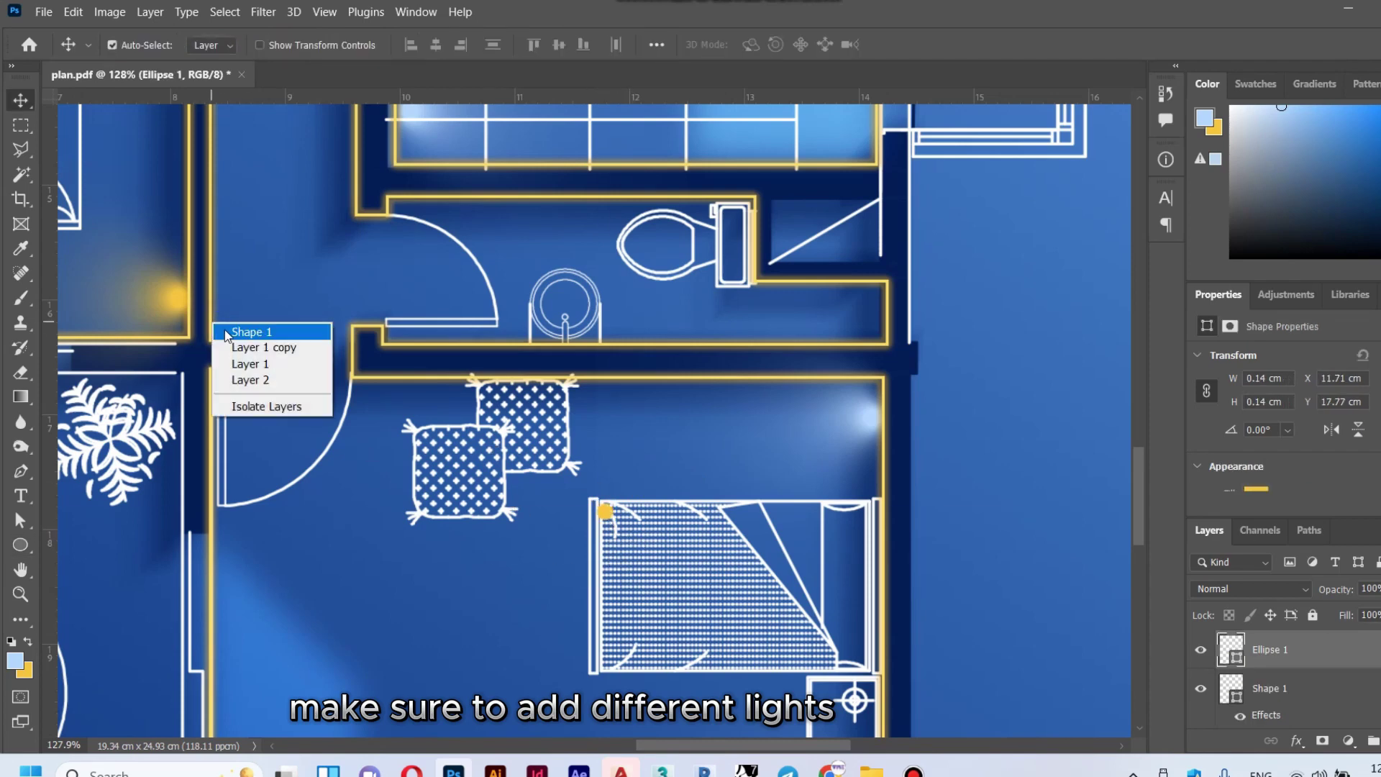
click(230, 332)
right_click(1287, 651)
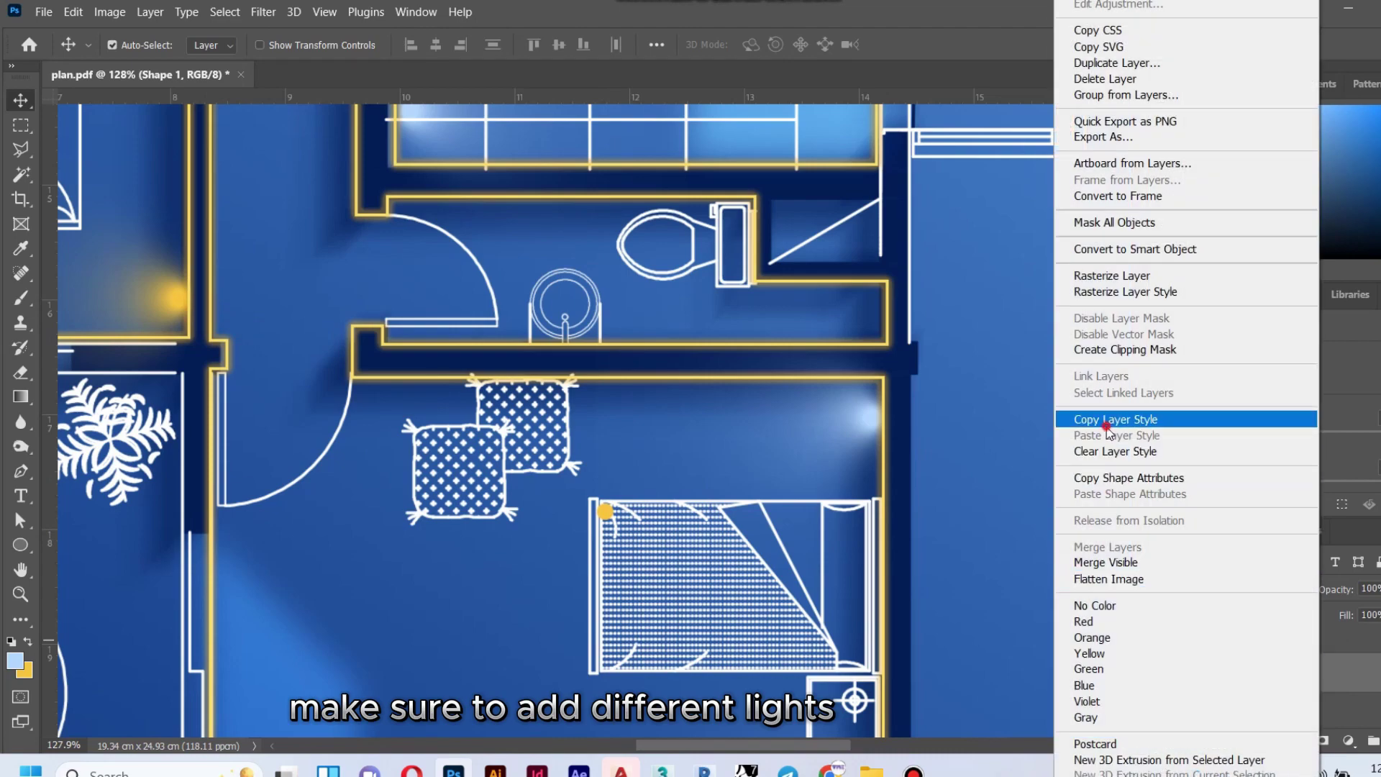
click(1108, 419)
click(1314, 641)
right_click(1314, 640)
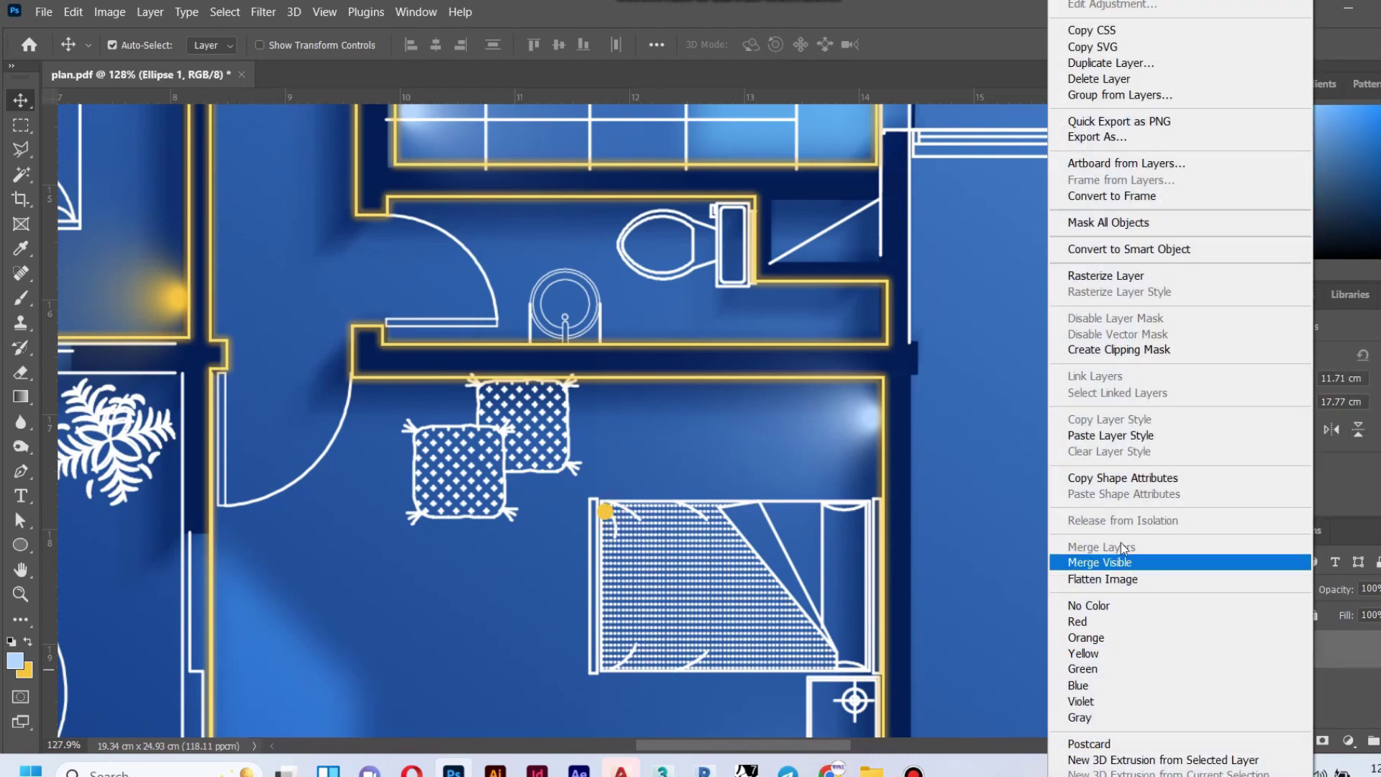
click(1102, 440)
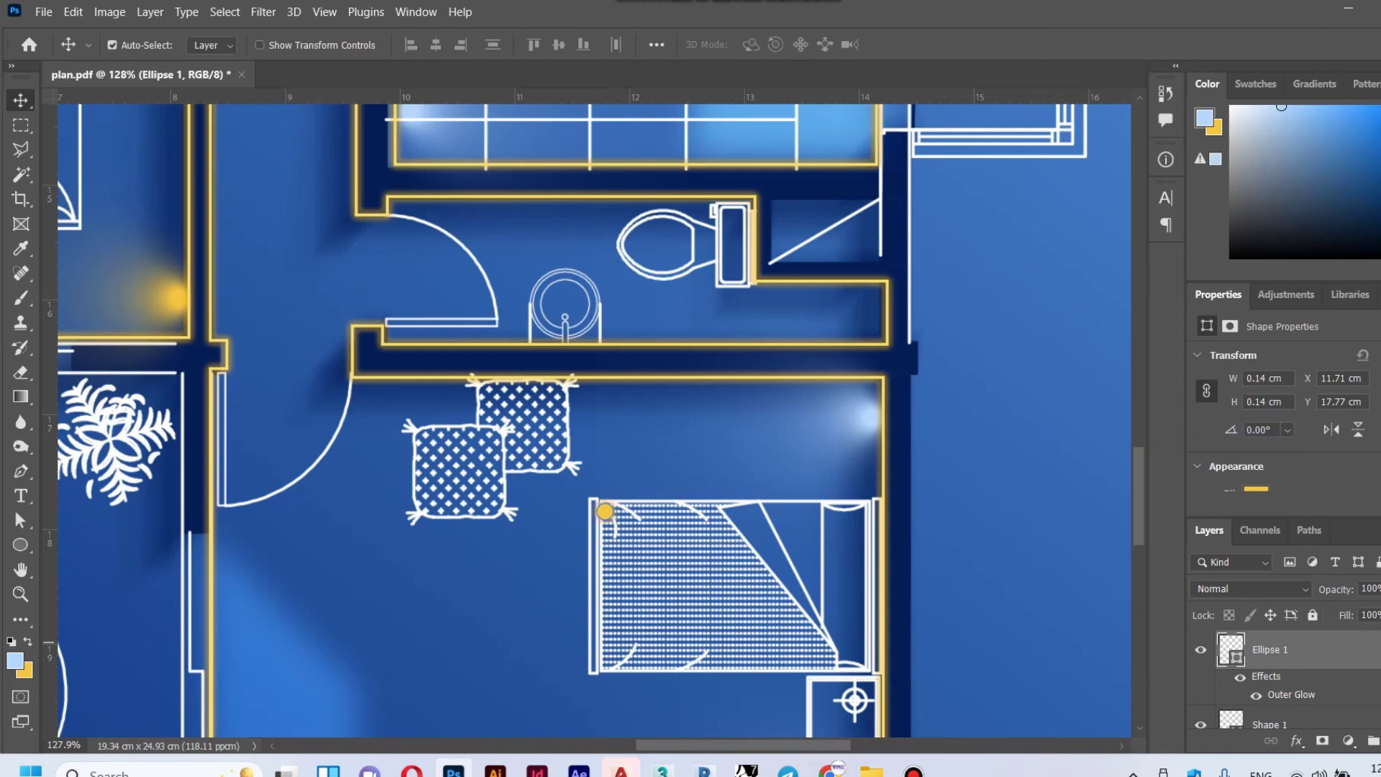
click(1375, 615)
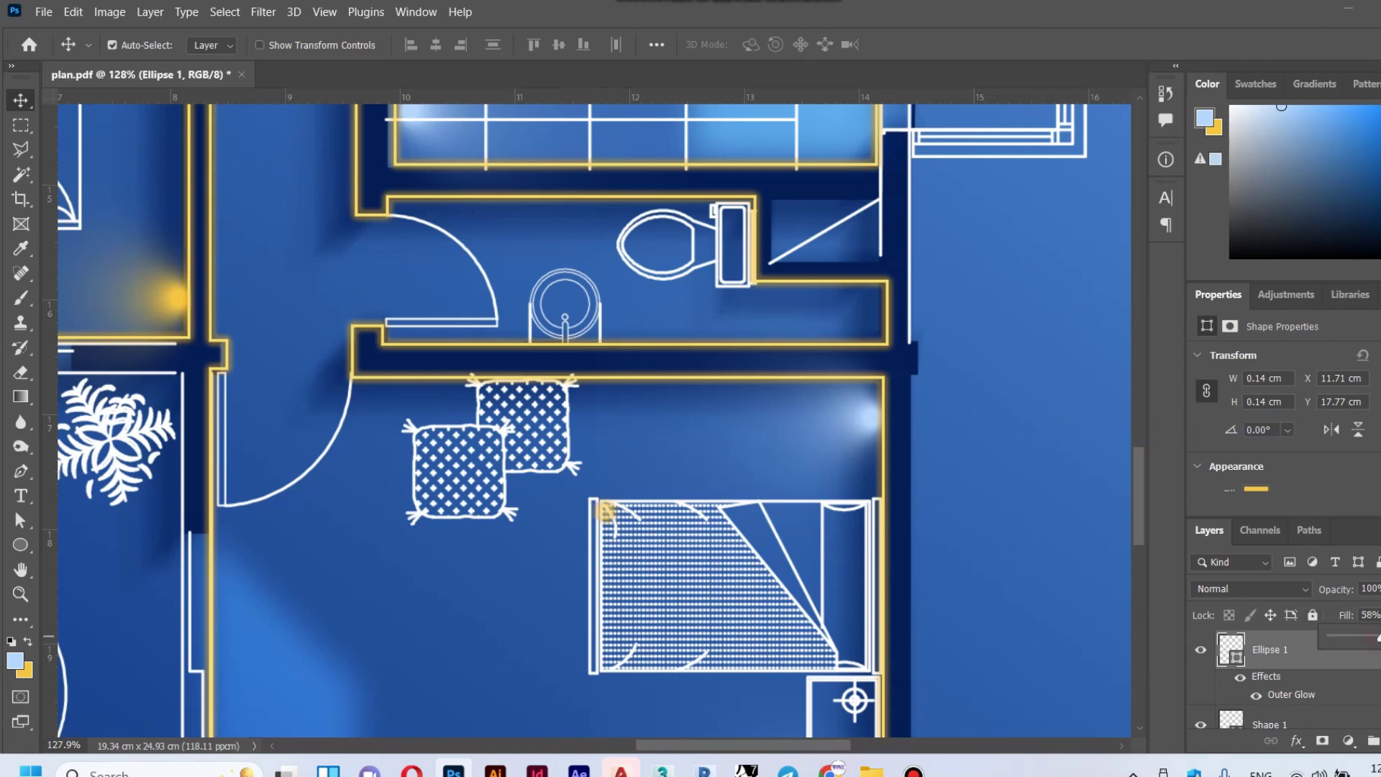
click(1293, 700)
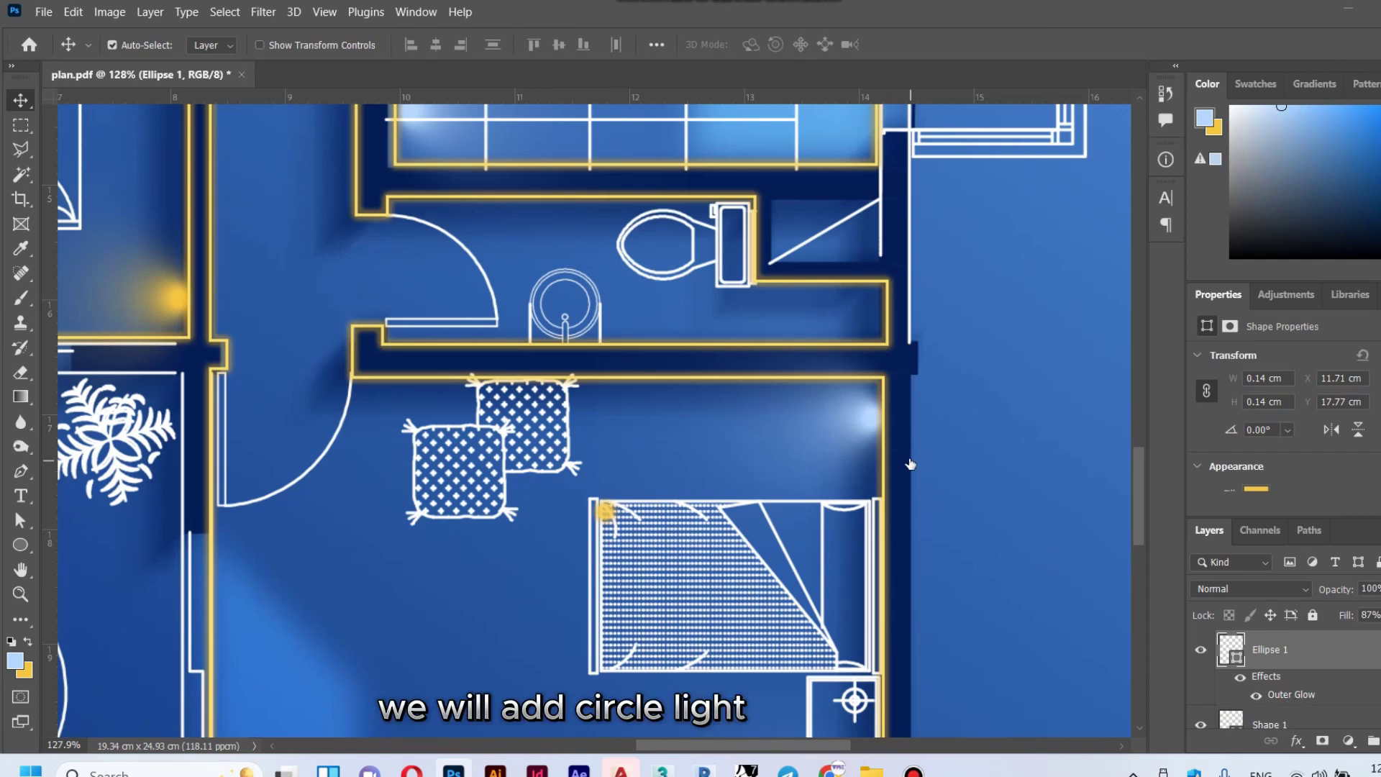
Step: Tighten the dot's Outer Glow spread and size, then drag a copy to another bed corner
mouse_move(1061, 432)
mouse_down()
mouse_move(1063, 415)
mouse_move(1058, 436)
mouse_up()
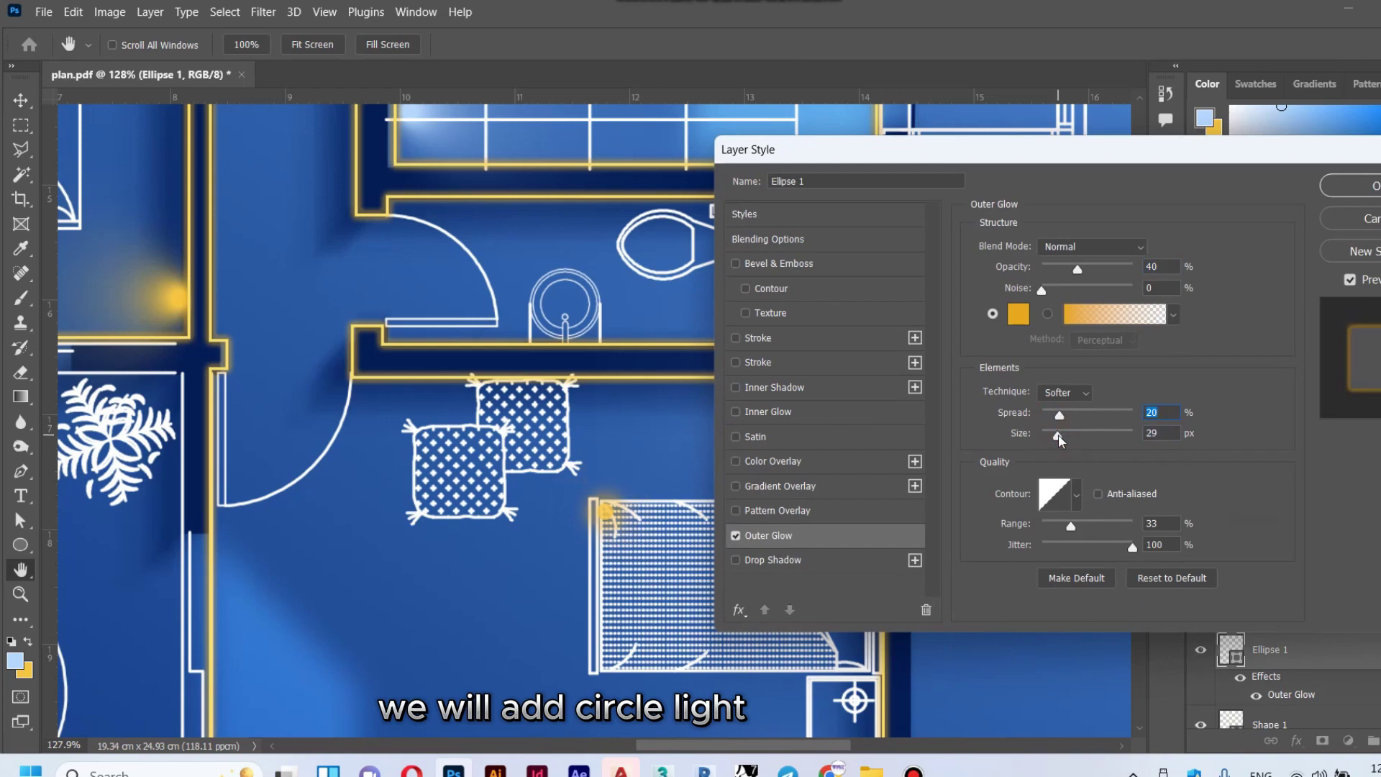
click(1375, 189)
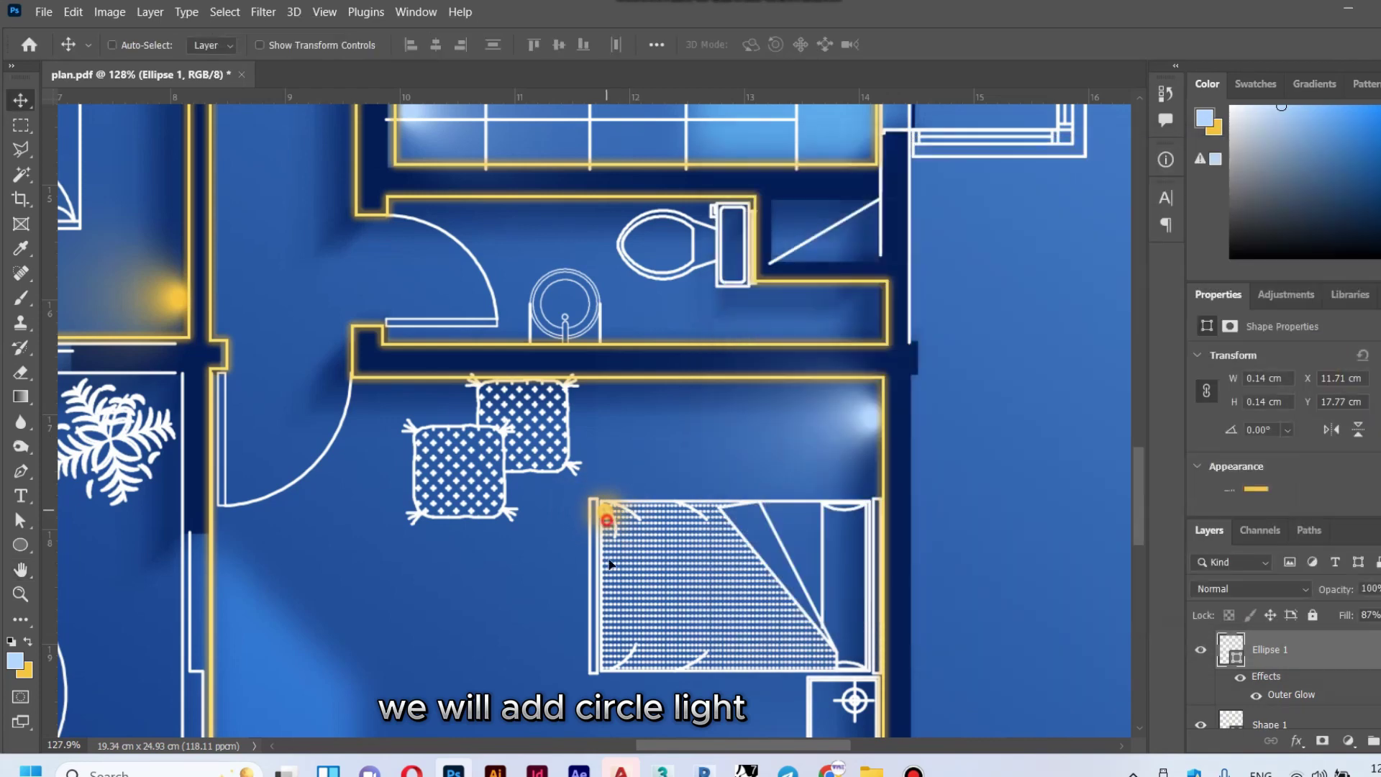
mouse_move(607, 512)
mouse_down()
mouse_move(607, 652)
mouse_move(766, 562)
mouse_move(280, 178)
mouse_move(614, 520)
mouse_move(480, 495)
mouse_move(499, 295)
mouse_up()
Step: Place another lamp dot copy at the other bedroom's bed and zoom out to the whole plan
key(Return)
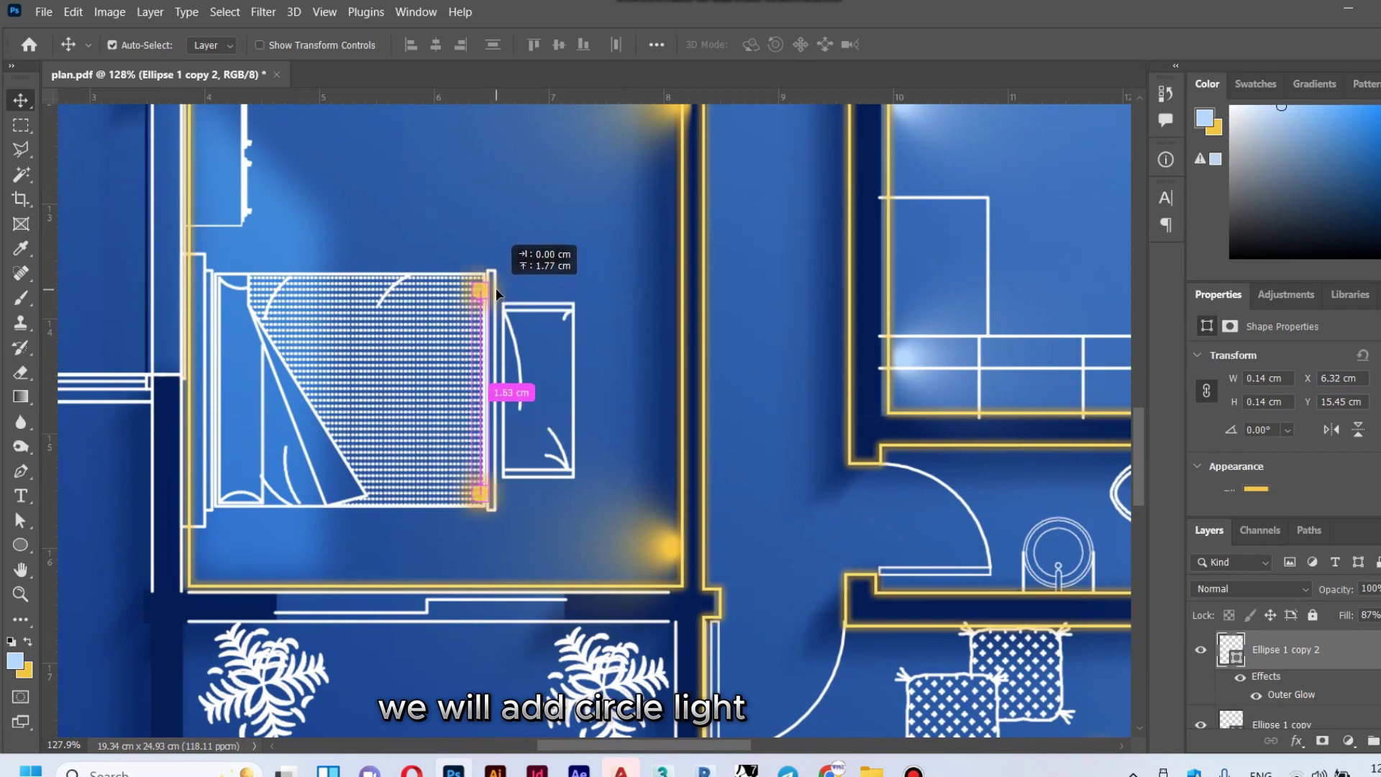
key(ctrl+0)
drag(561, 597, 642, 597)
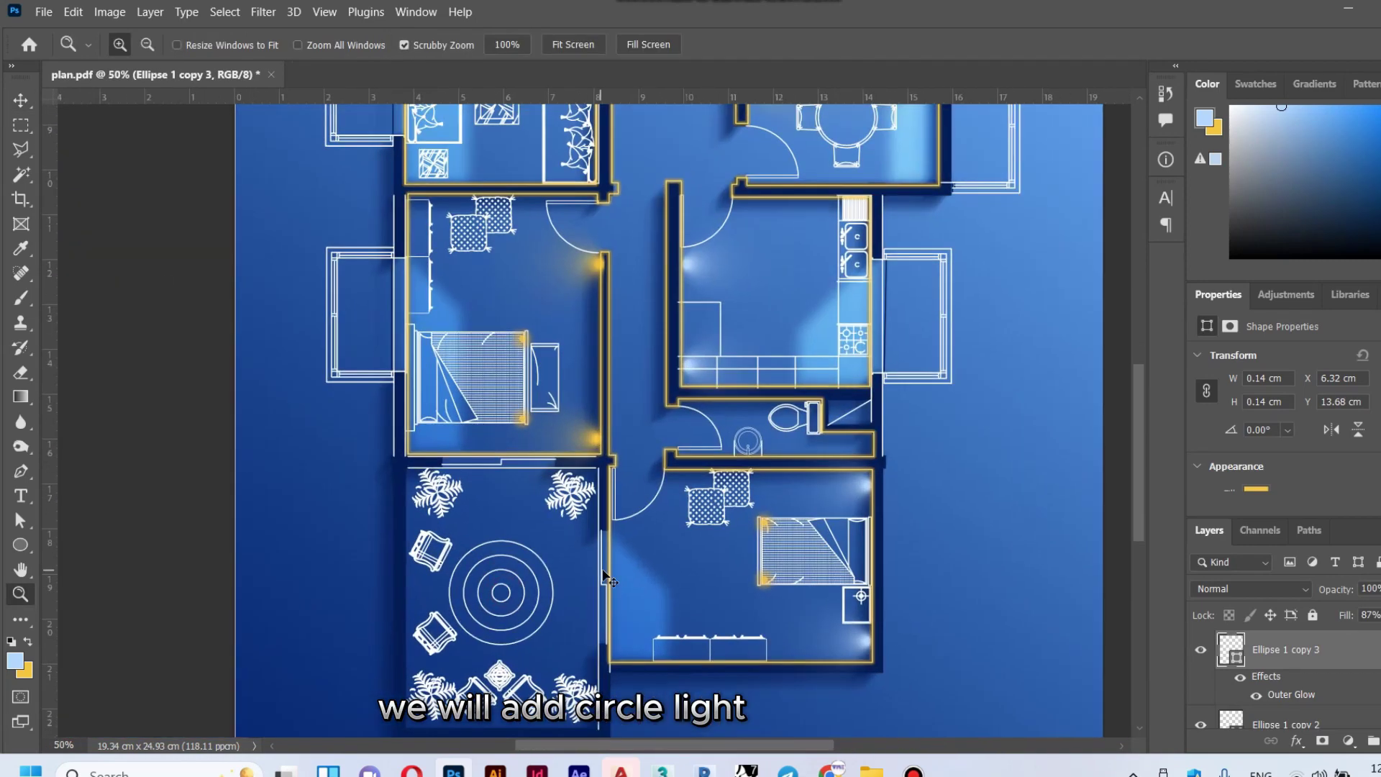
right_click(643, 597)
click(690, 601)
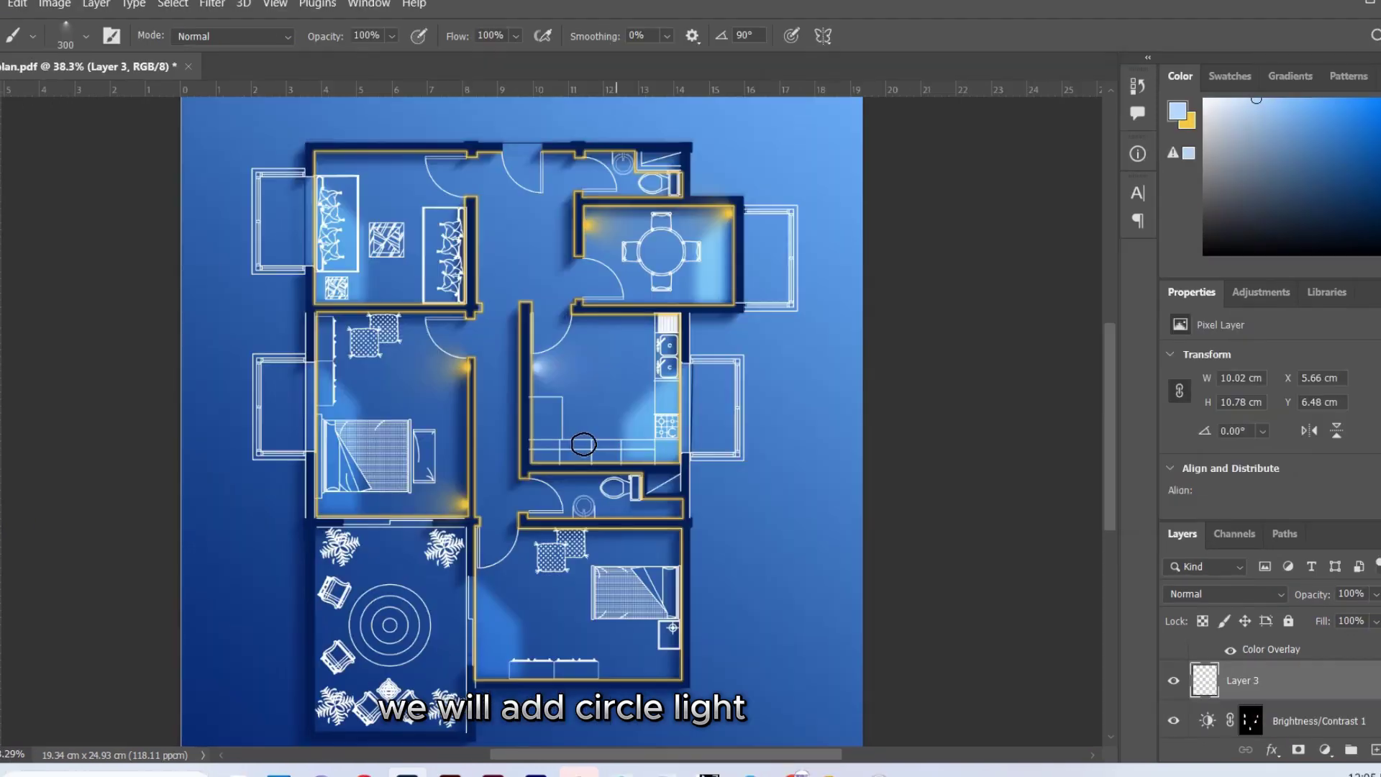
Step: Paint soft light patches in the kitchen's left corner and the lower bedroom's right-hand corners, undoing a misplaced dab
click(544, 446)
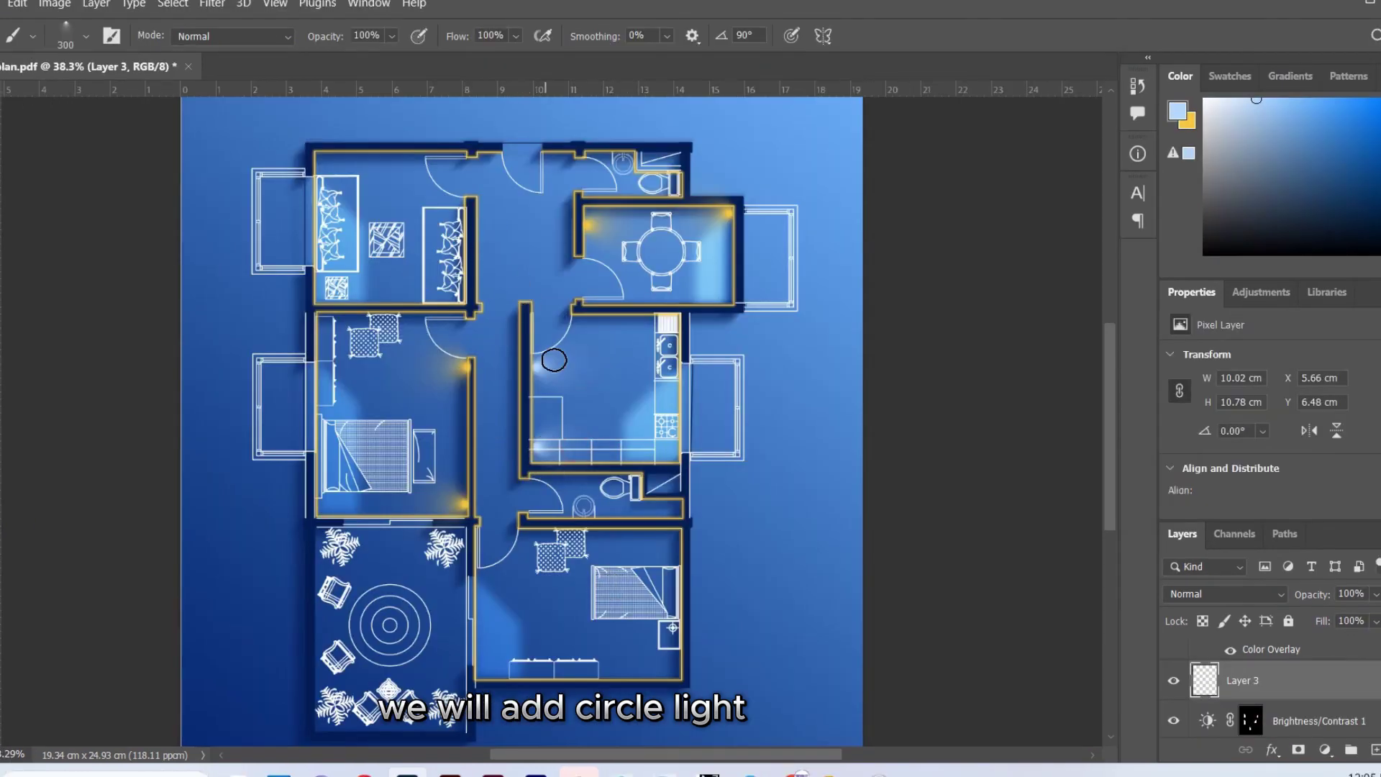
right_click(619, 590)
drag(674, 444, 673, 483)
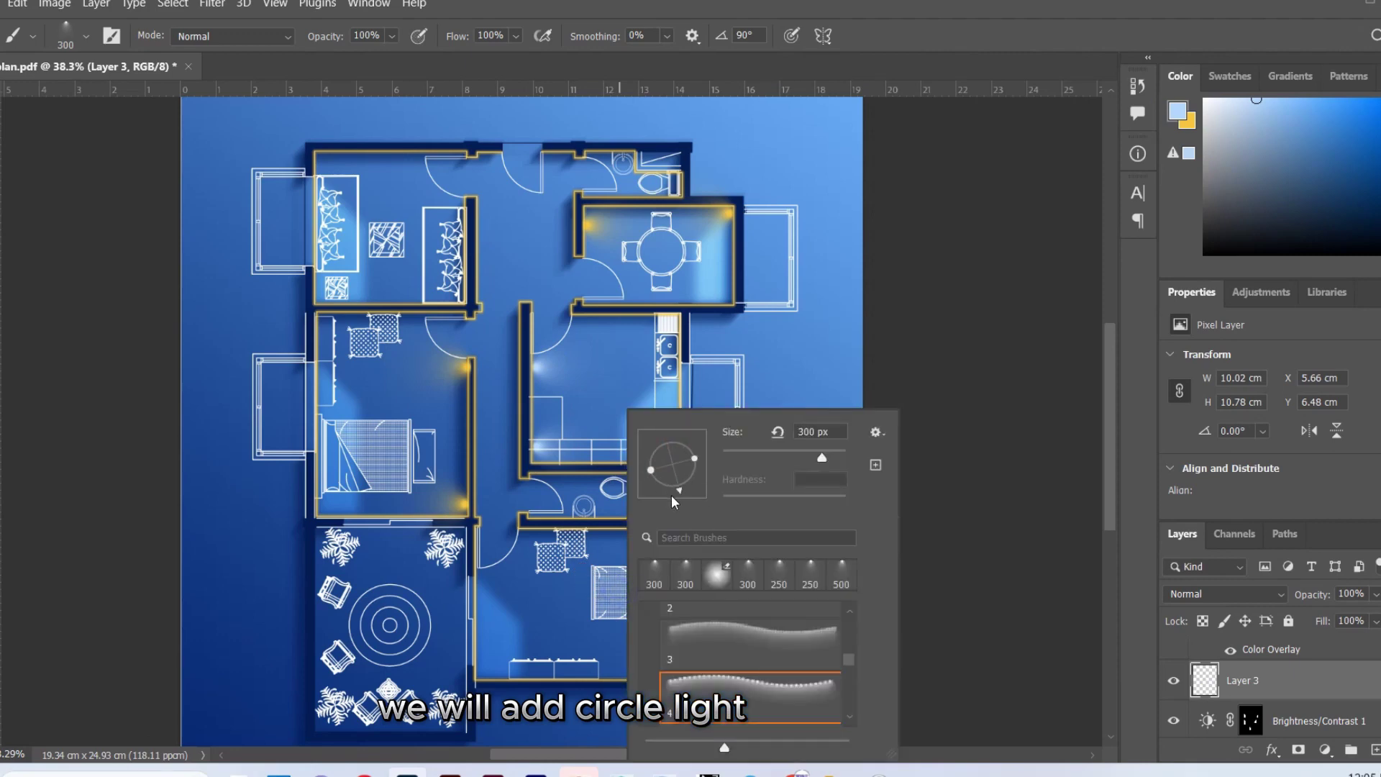
click(575, 611)
key(ctrl+z)
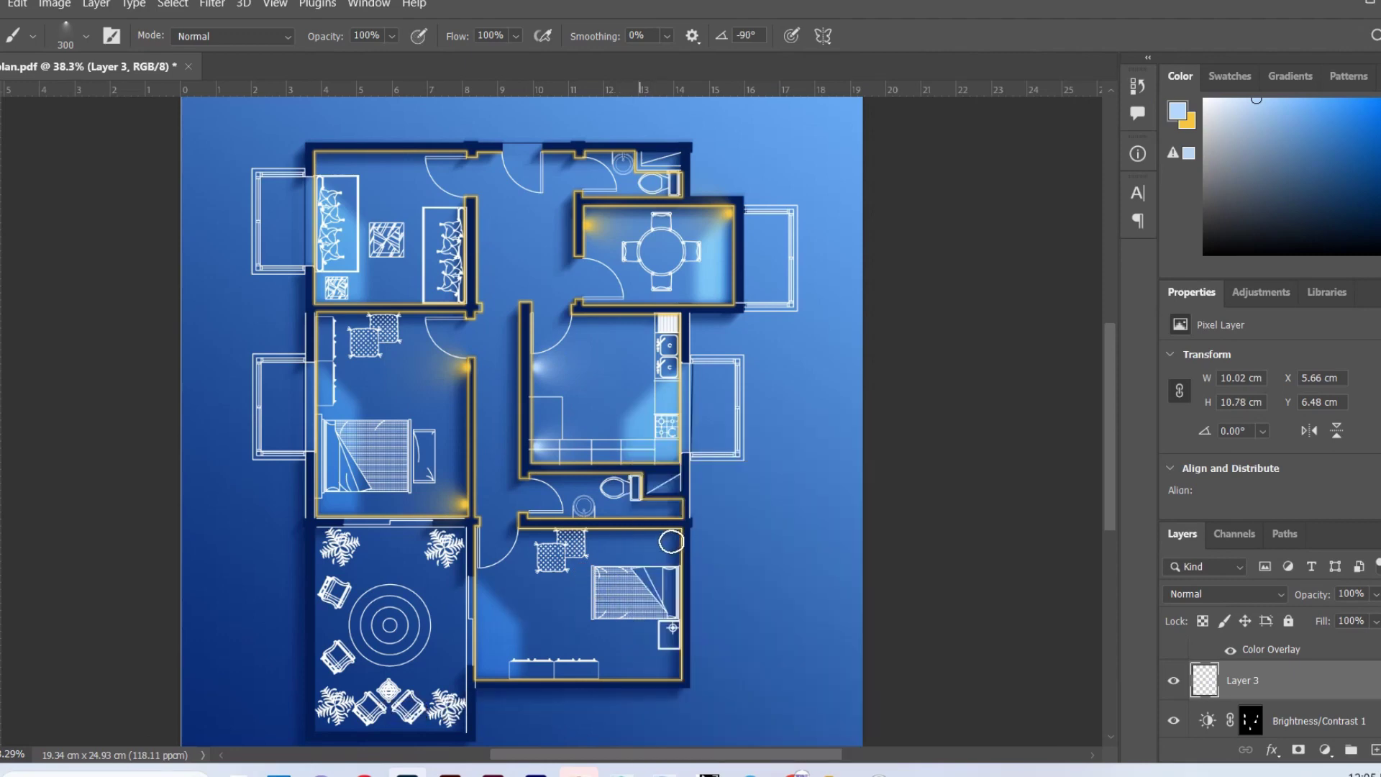
click(675, 541)
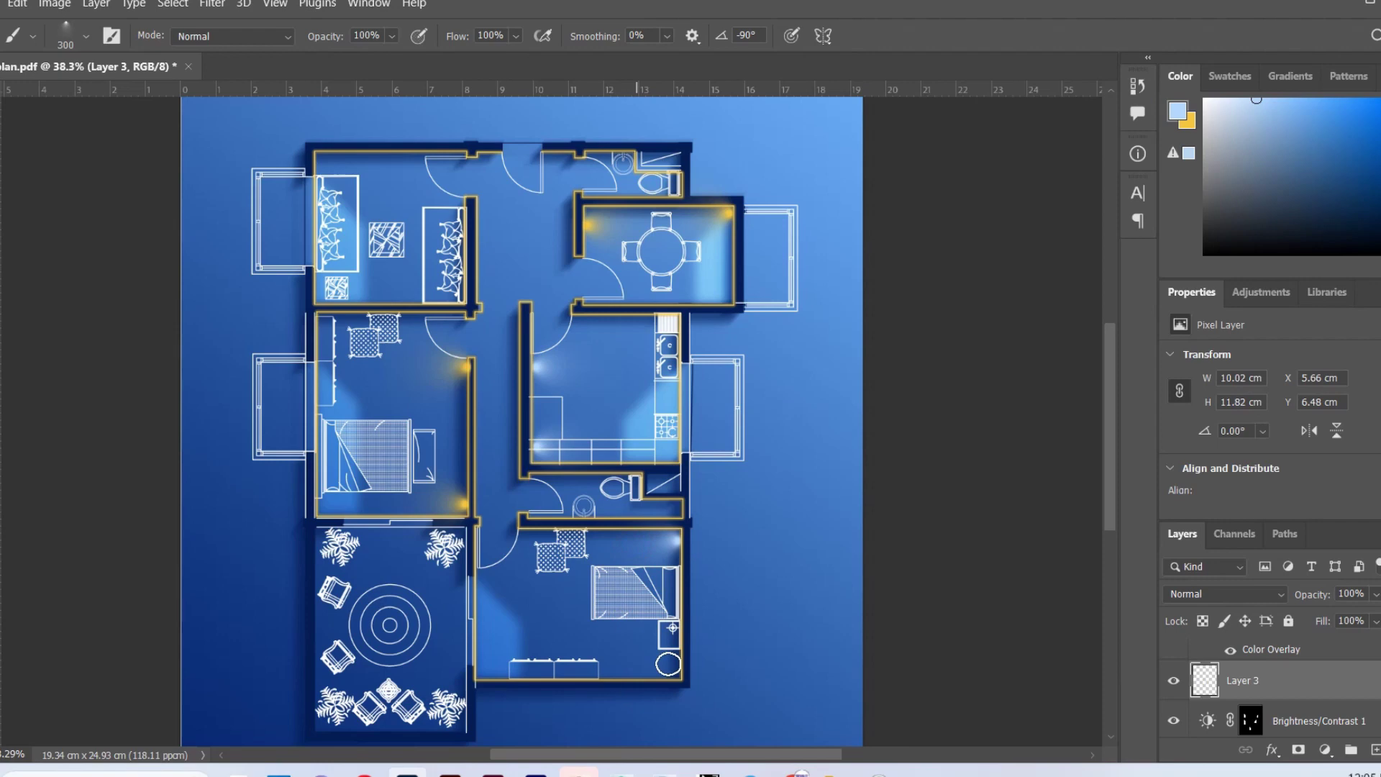
click(668, 664)
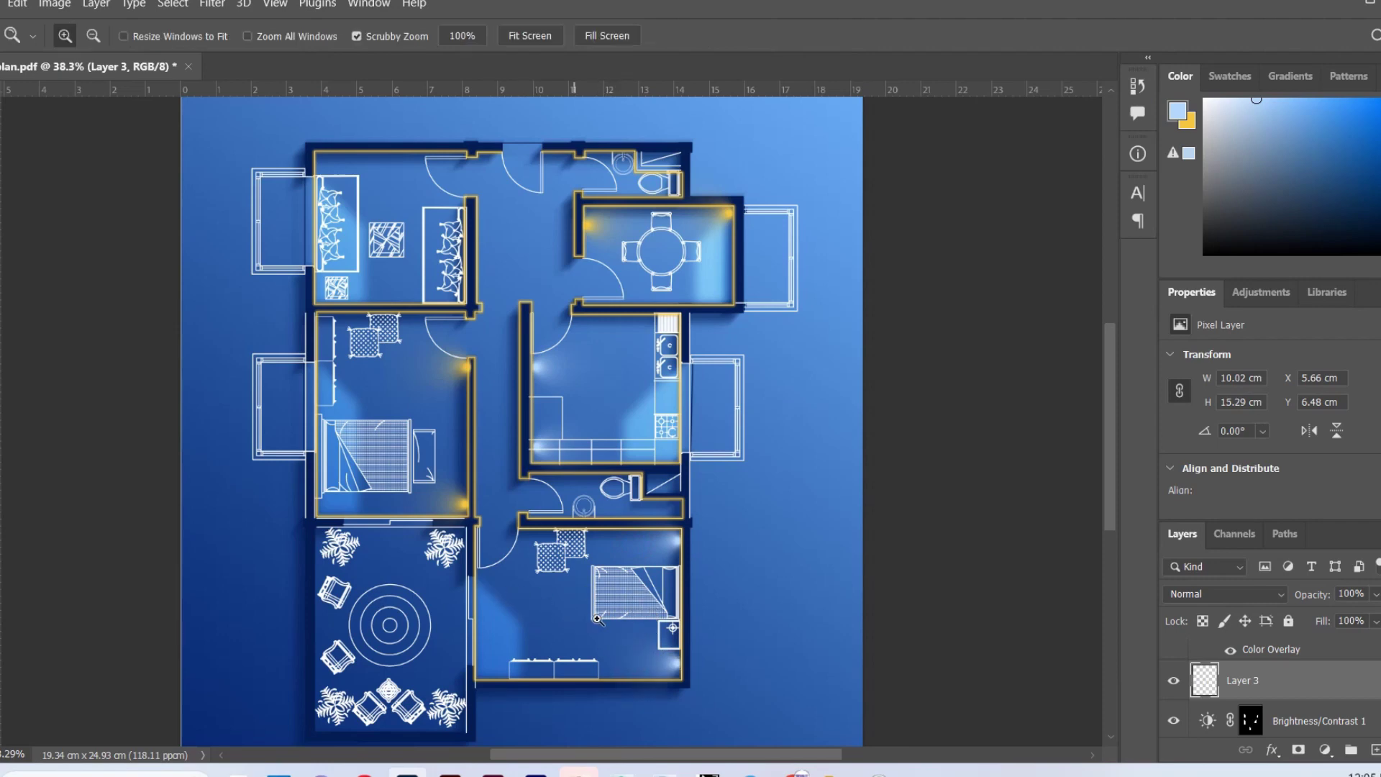
Step: Zoom into the lower plan and draw a small trial rectangle at the bed's top-left corner
key(z)
drag(618, 619, 624, 591)
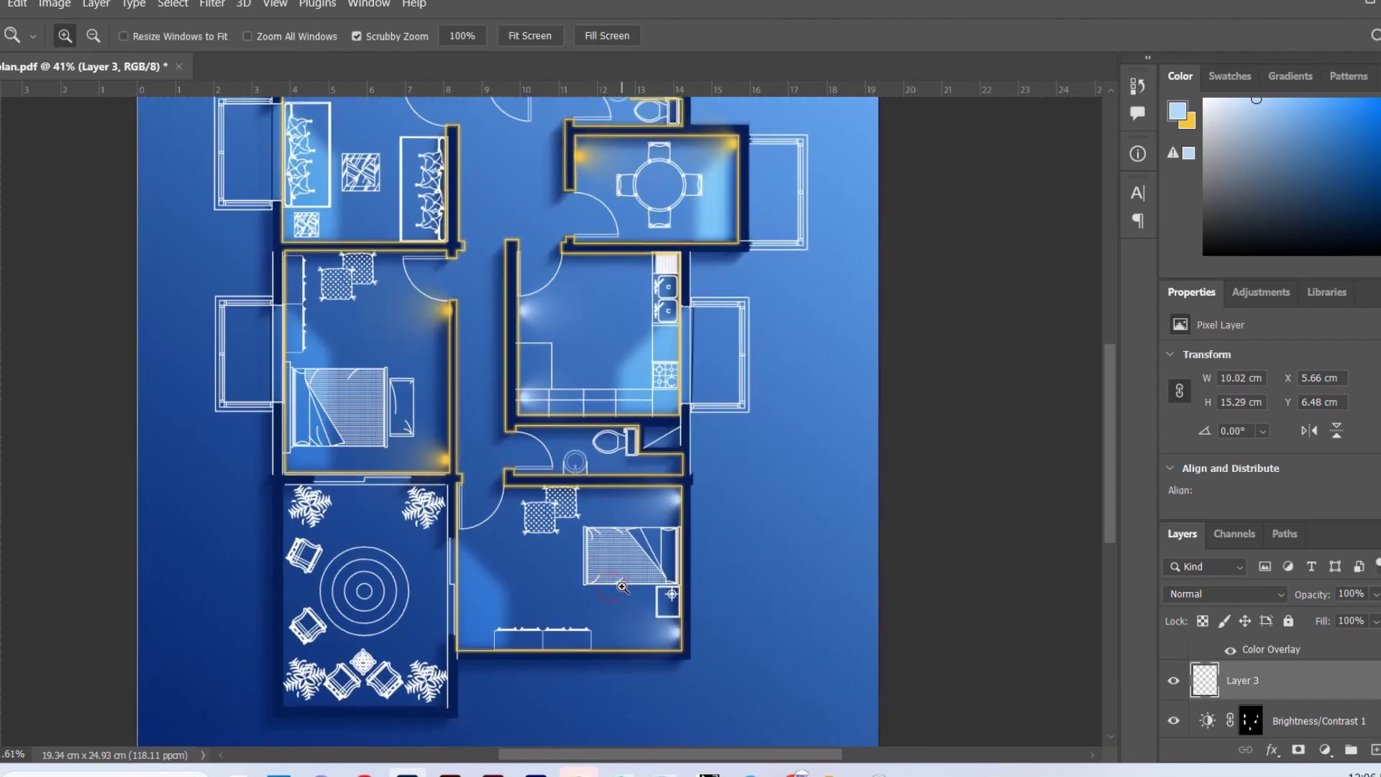
click(61, 548)
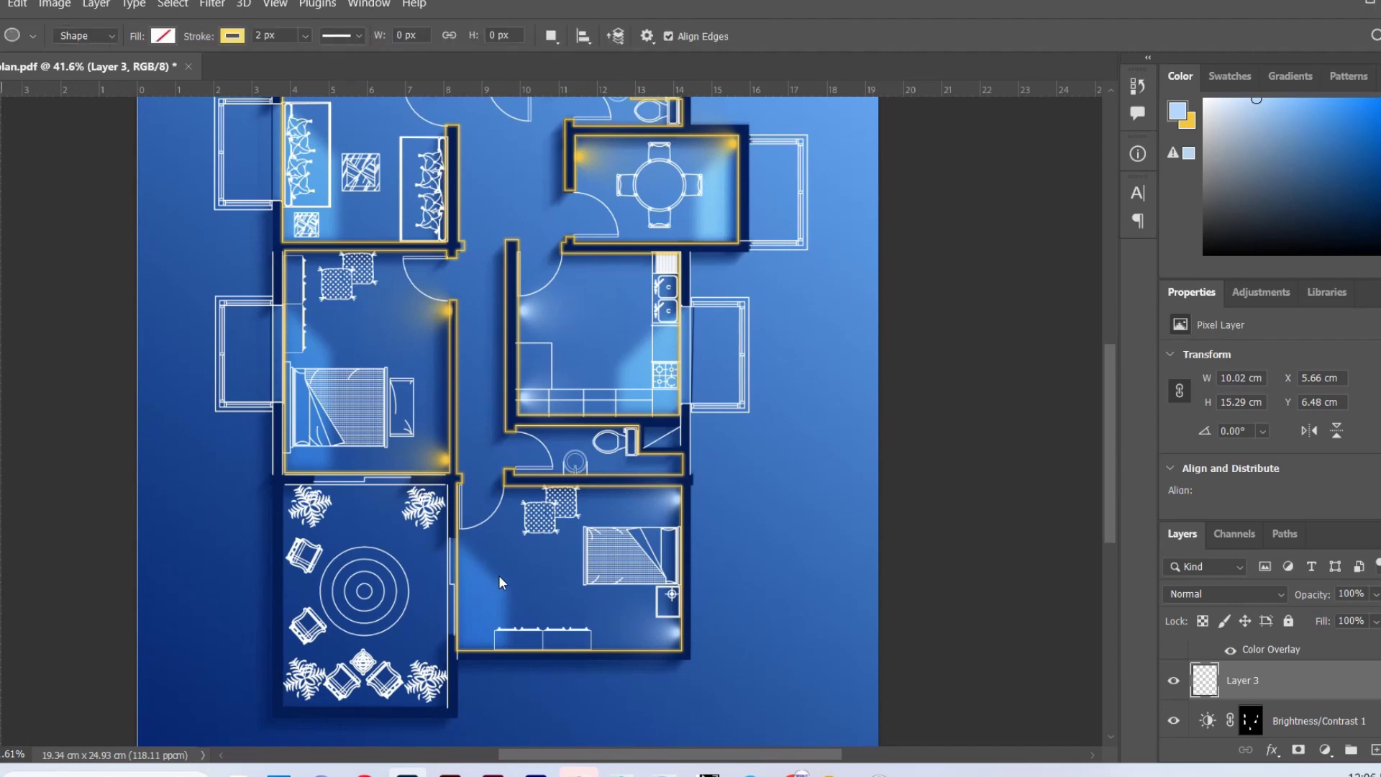
drag(583, 528, 601, 545)
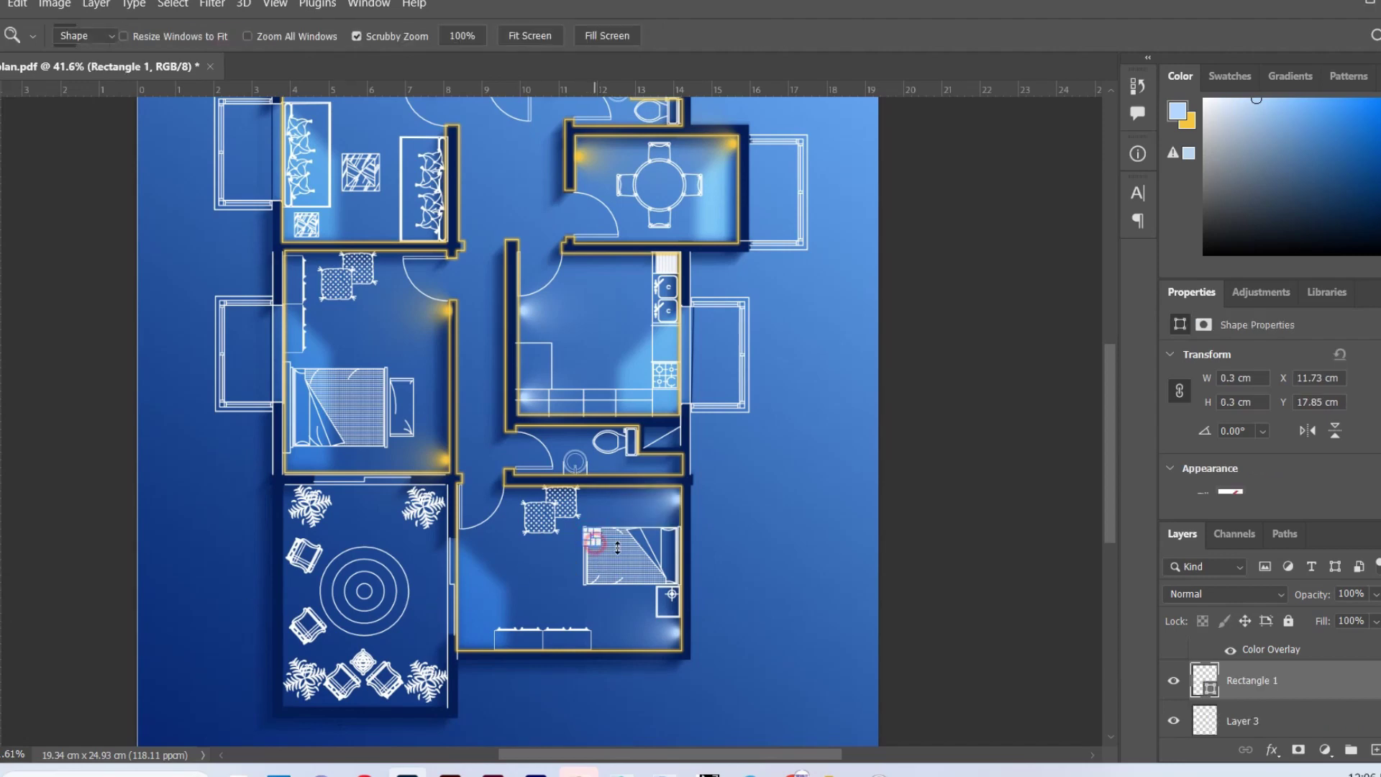
drag(593, 545, 675, 545)
Step: Zoom close on the bedroom and bathroom and discard the trial square
key(z)
key(a)
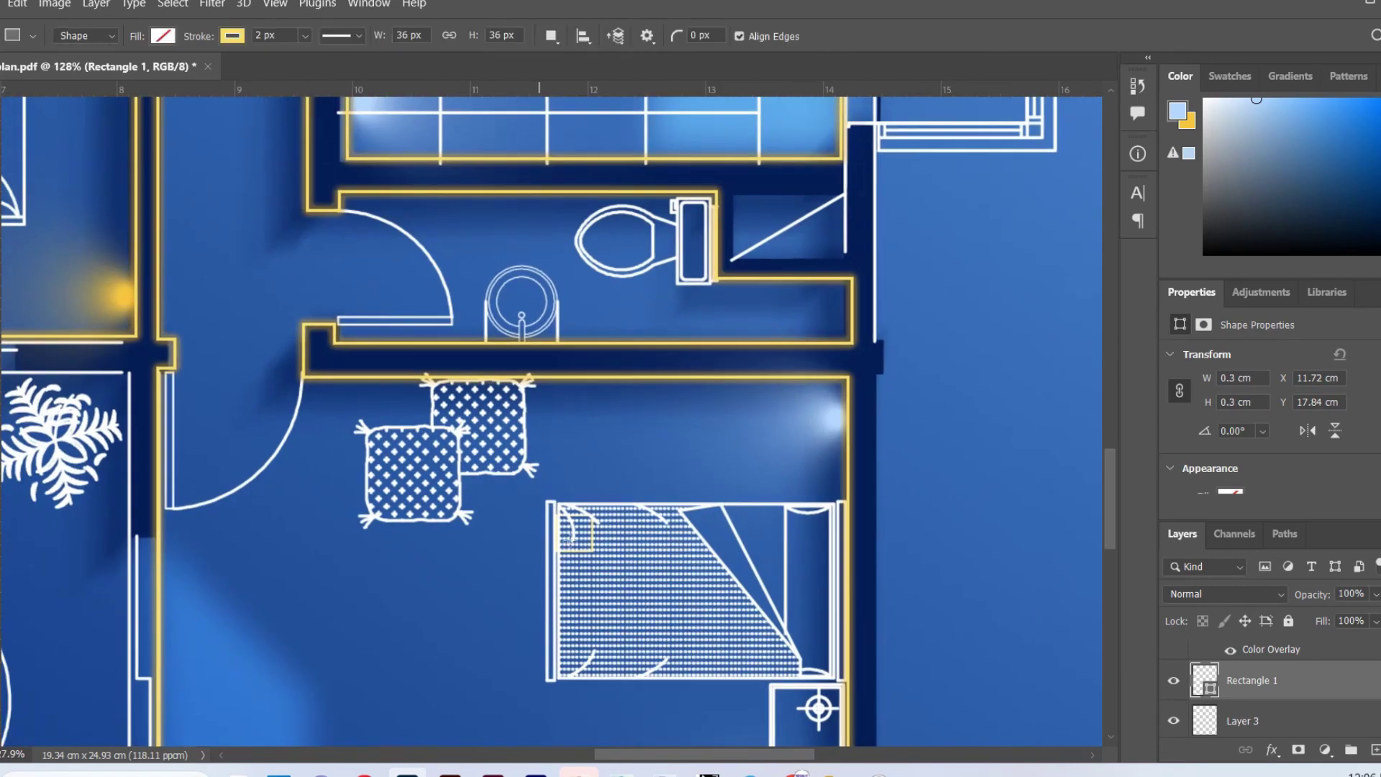
key(v)
click(572, 547)
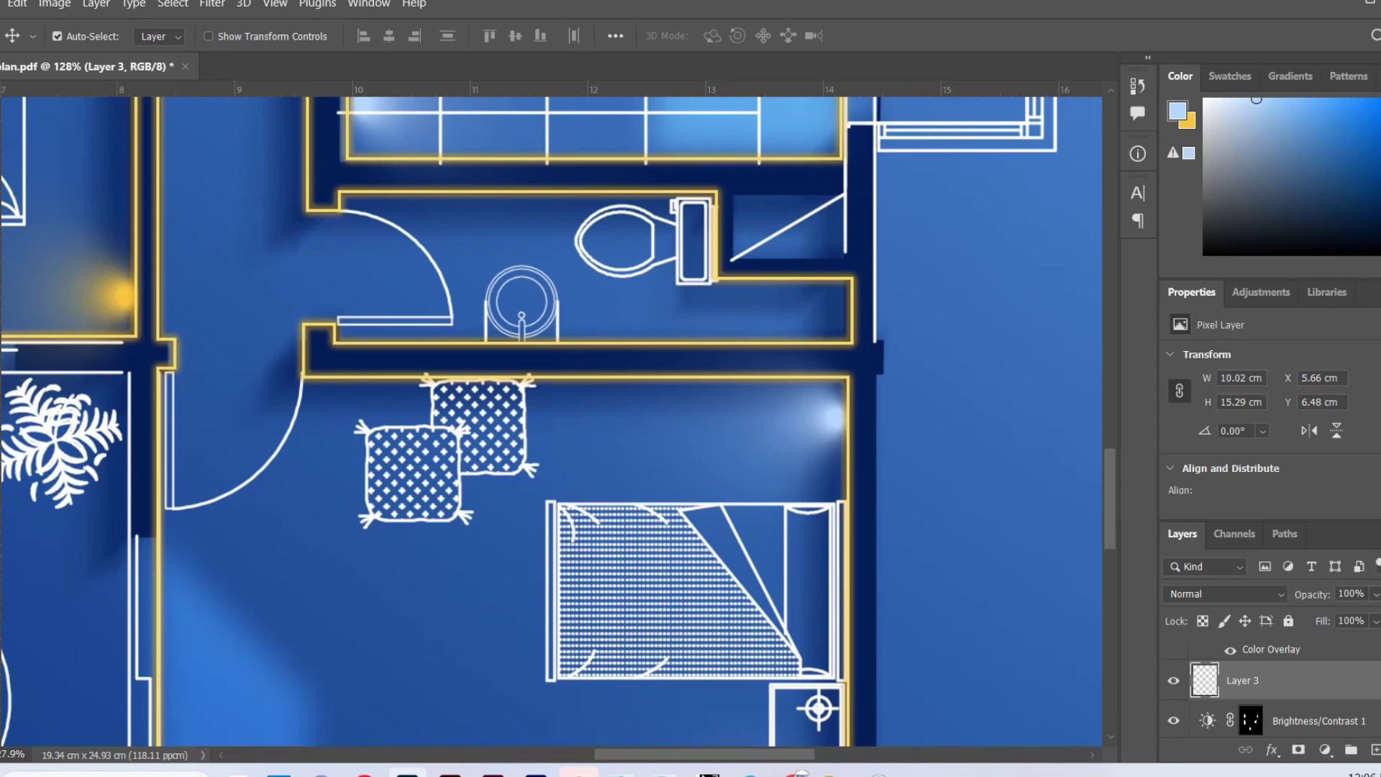
Step: Draw a tiny orange-yellow, stroke-less circle at the lower bedroom bed's top-left corner
click(43, 565)
click(163, 35)
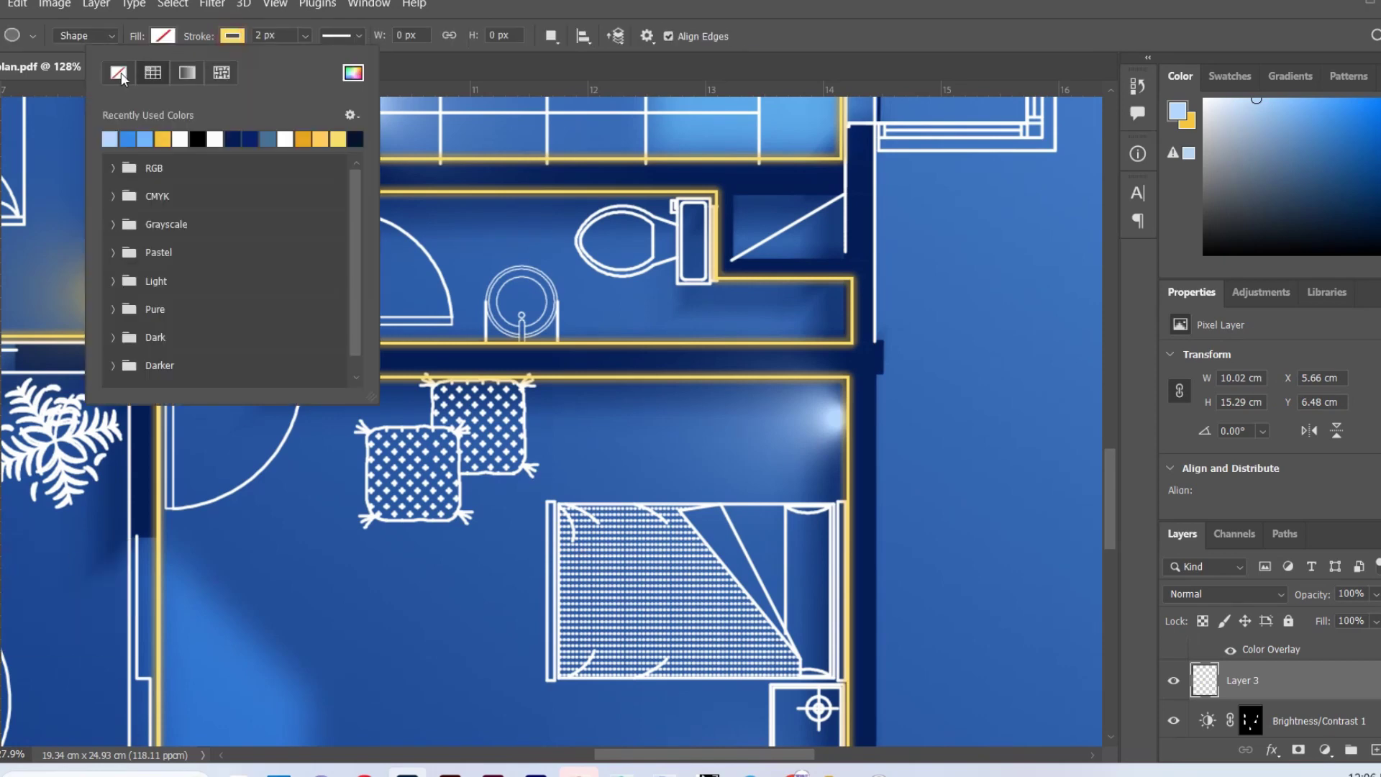
click(119, 73)
click(163, 38)
click(93, 136)
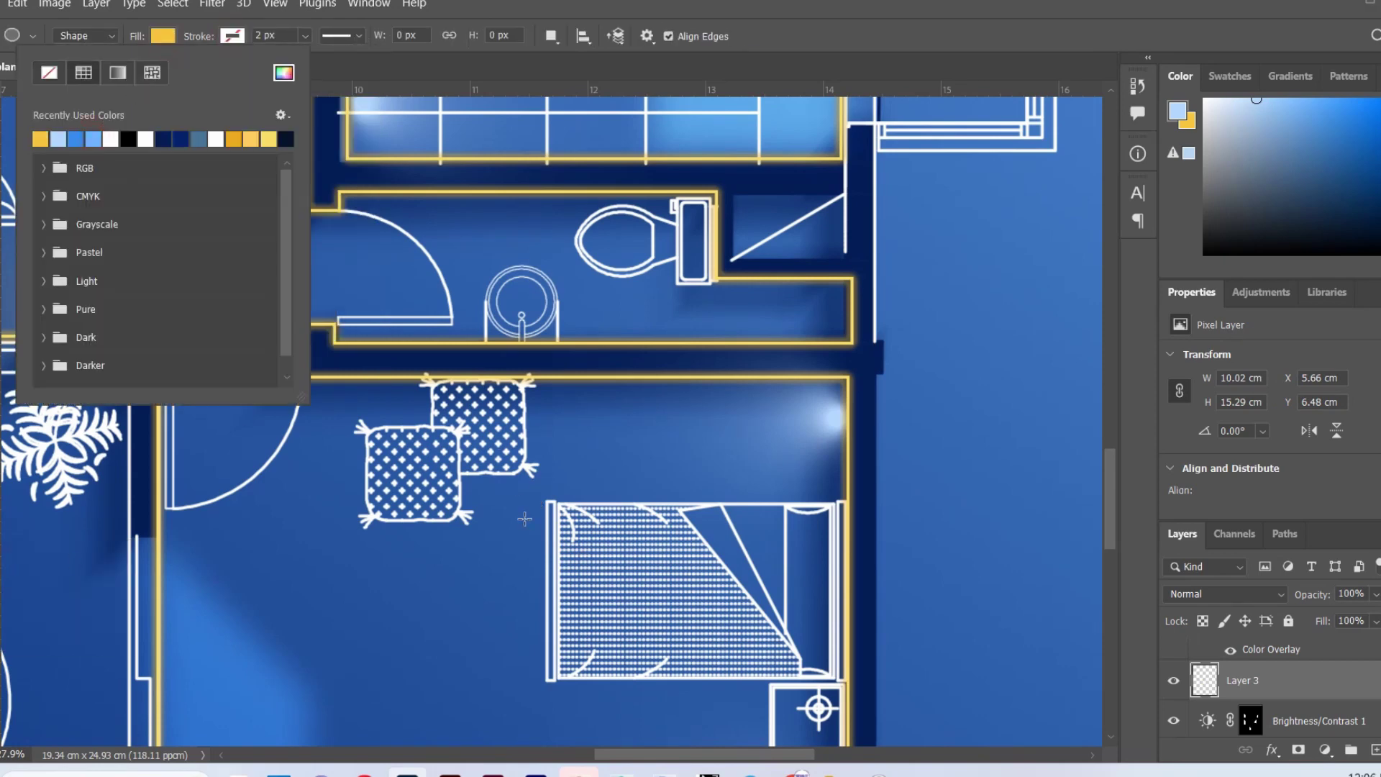
drag(552, 505, 564, 517)
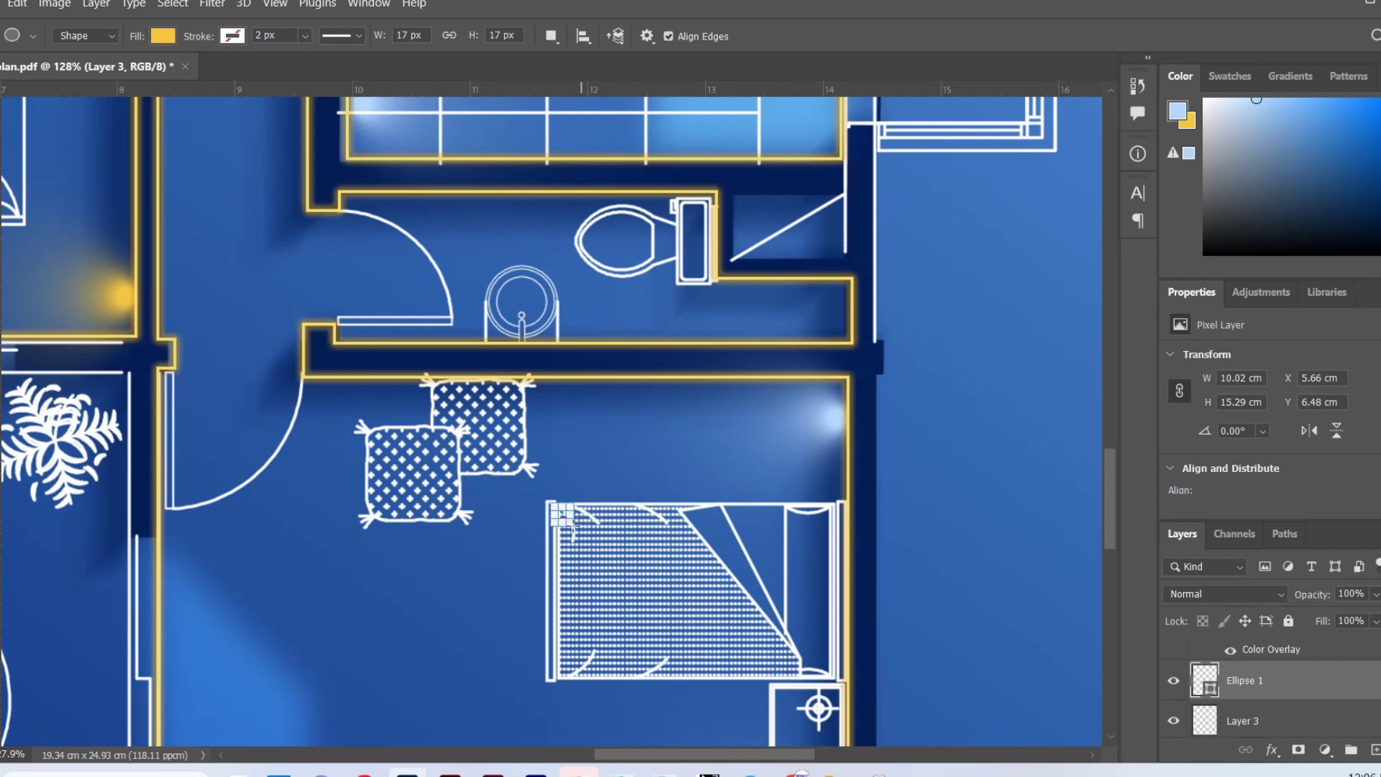
Step: Move Ellipse 1 above Shape 1 and paste Shape 1's Outer Glow style onto it
key(v)
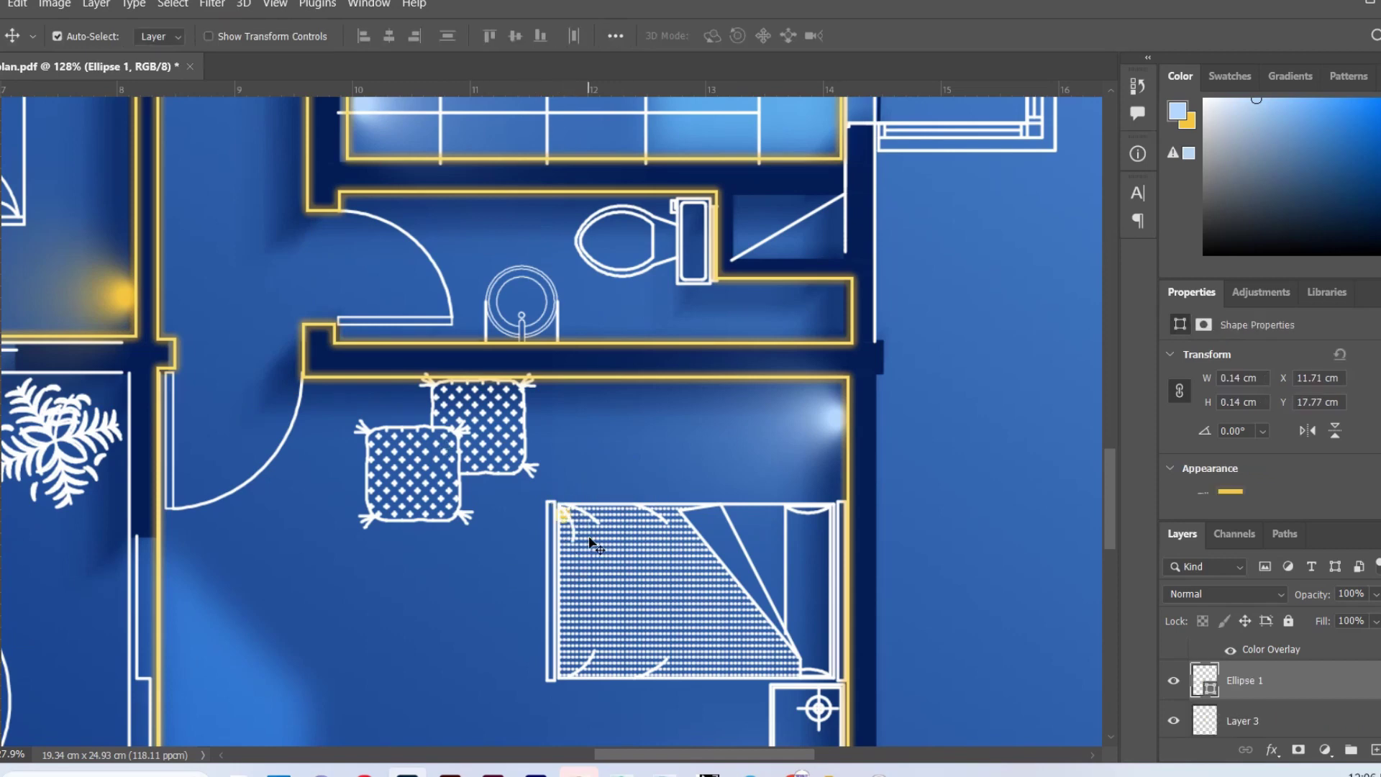
key(ctrl+bracketright)
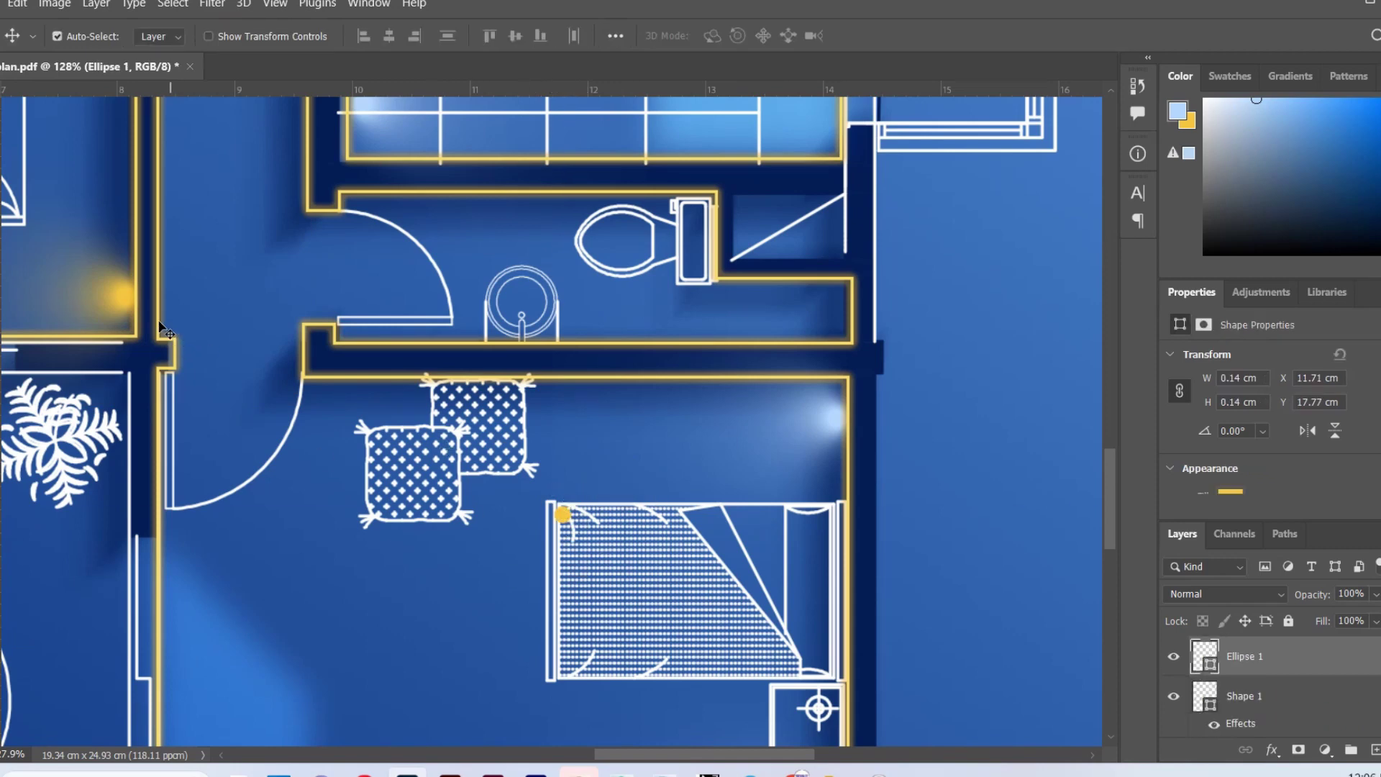
right_click(159, 321)
click(180, 327)
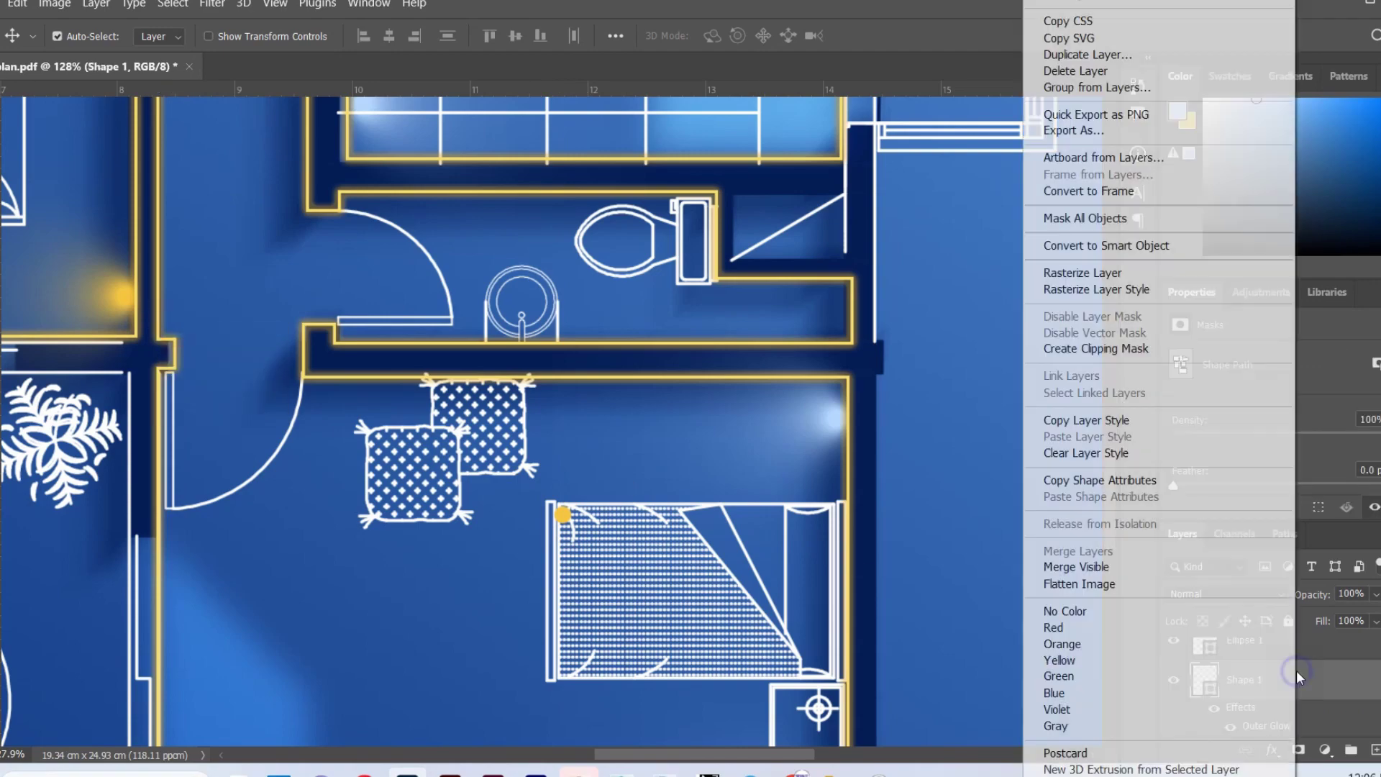
right_click(1298, 676)
click(1072, 421)
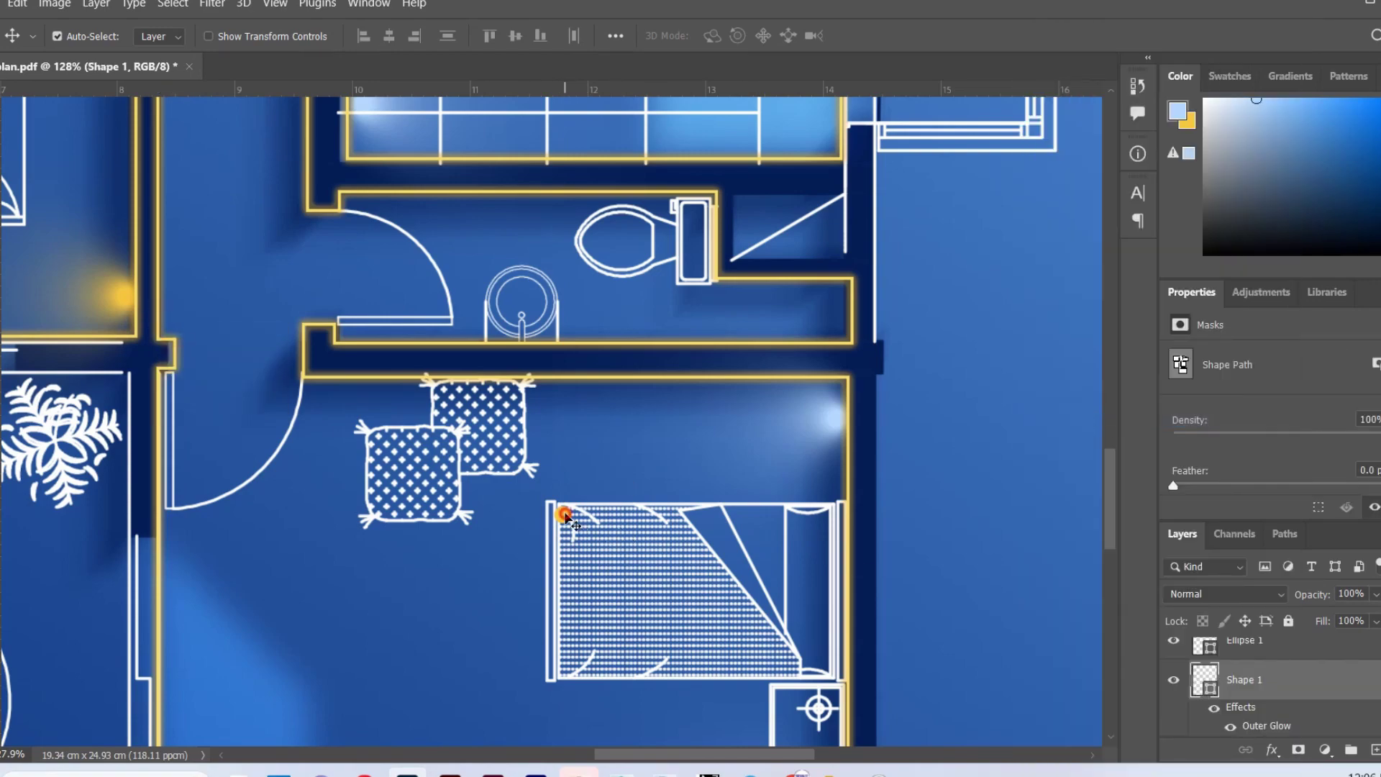
click(1295, 654)
right_click(1295, 653)
click(1081, 437)
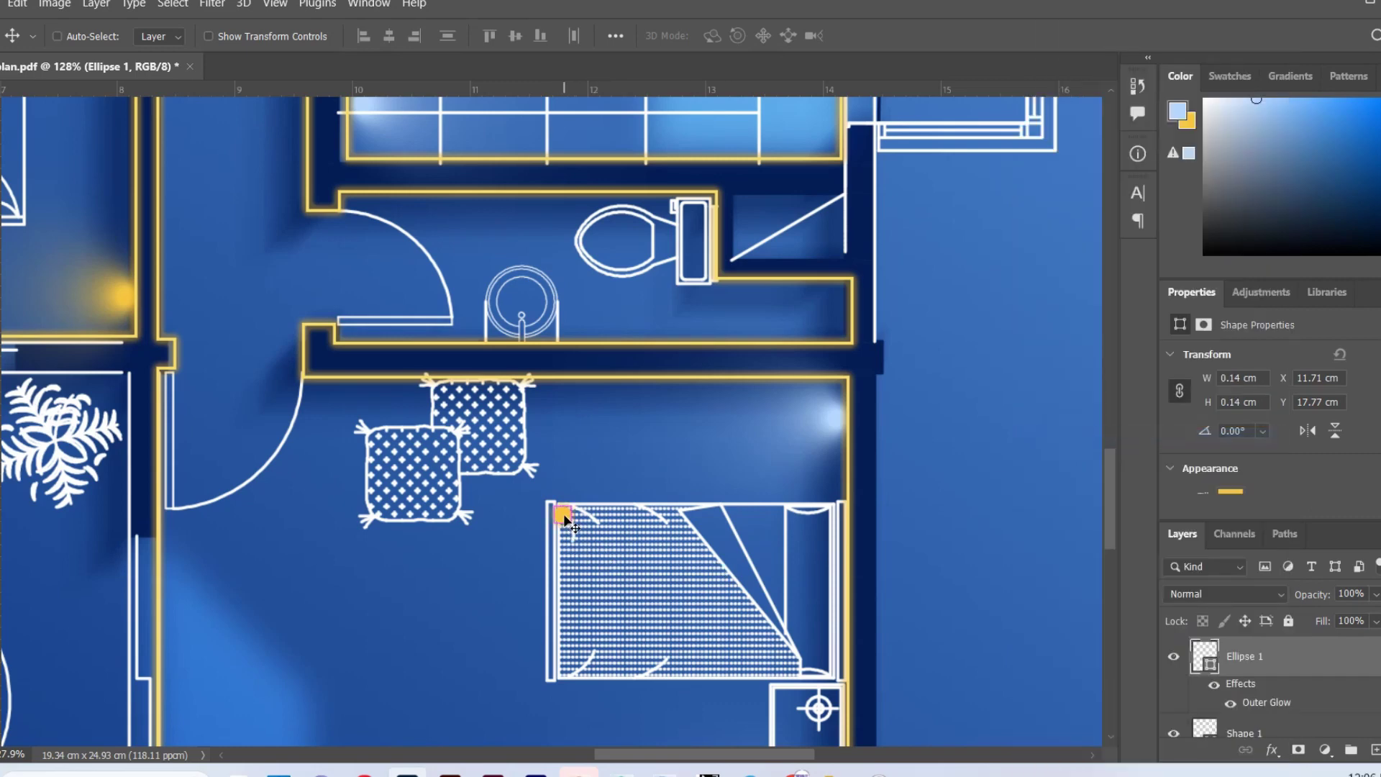
Step: Set the dot's fill to 87% and enlarge its Outer Glow size and spread
key(ctrl)
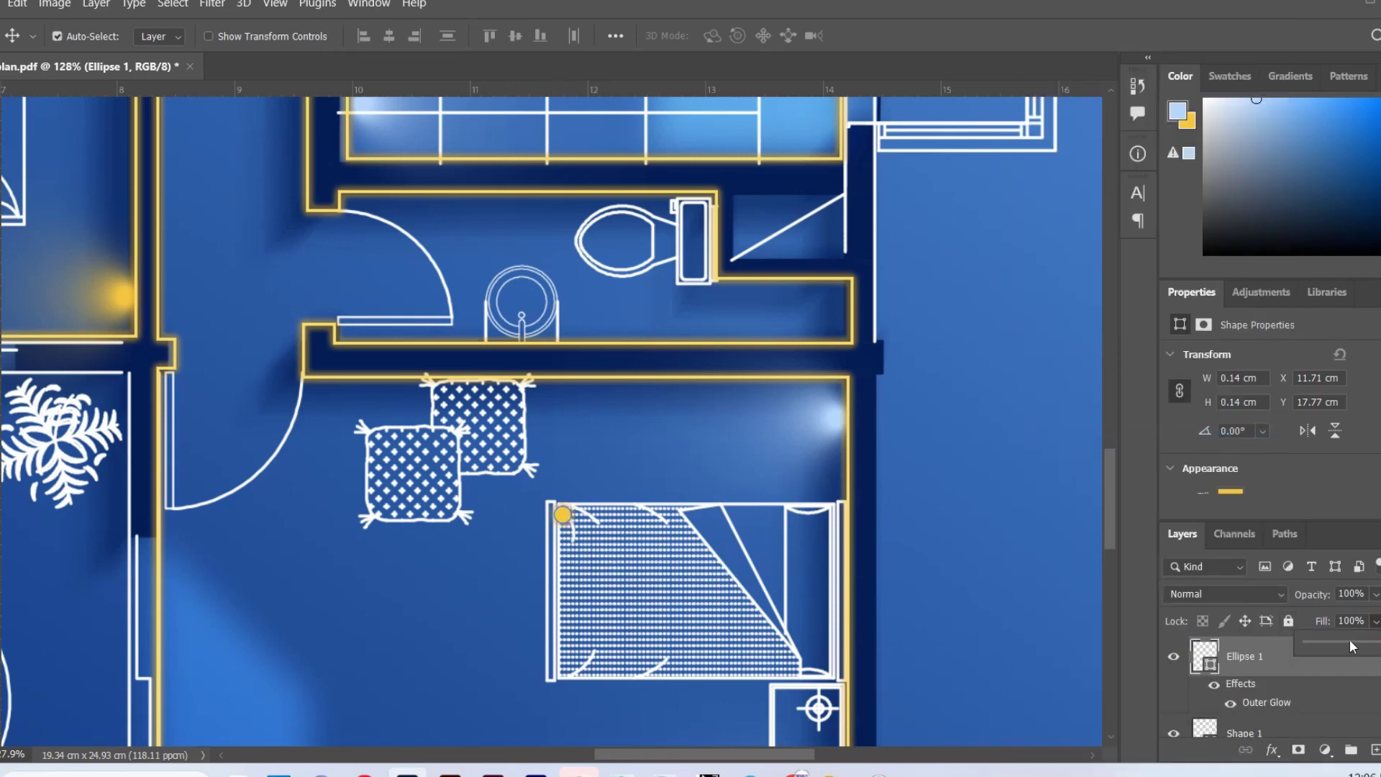
drag(1353, 644, 1376, 645)
click(1267, 706)
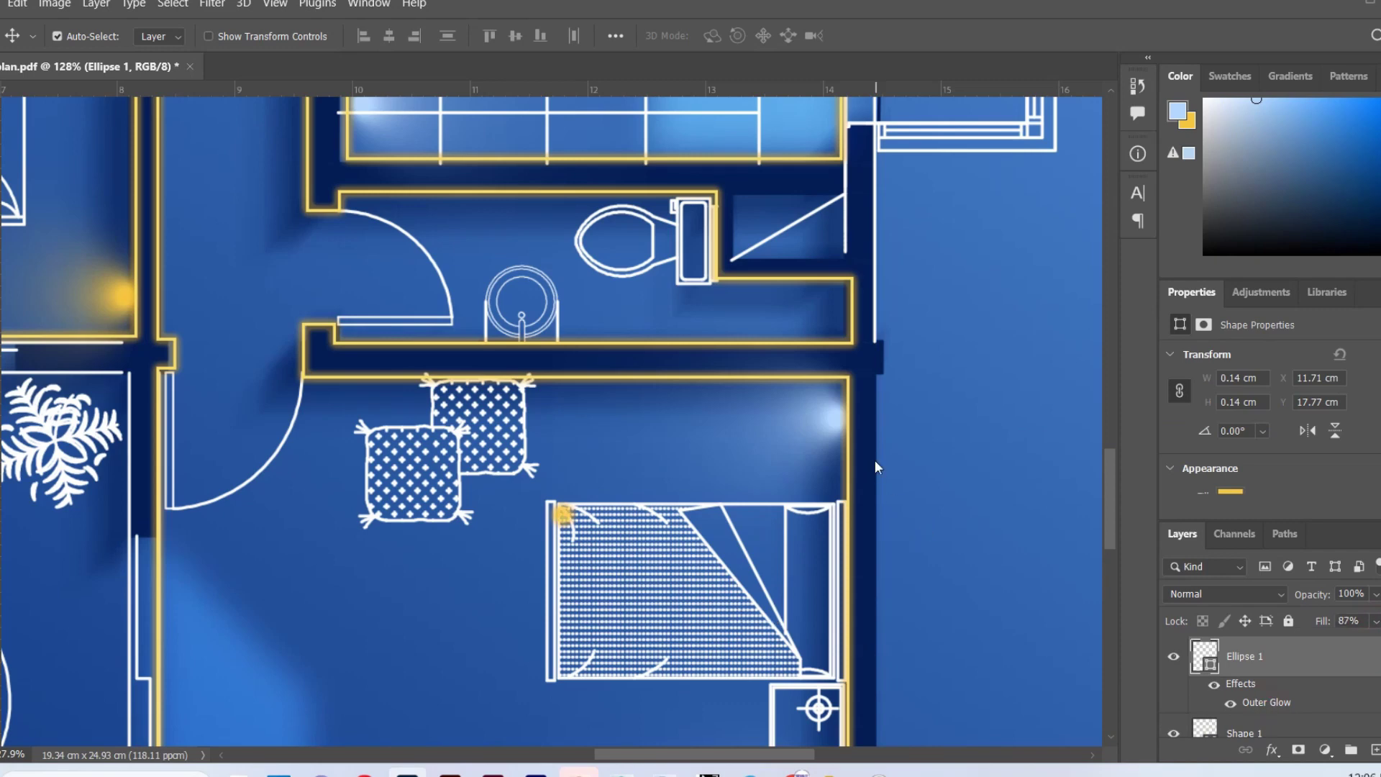
mouse_move(1030, 432)
mouse_down()
mouse_move(1032, 417)
mouse_move(1034, 439)
mouse_up()
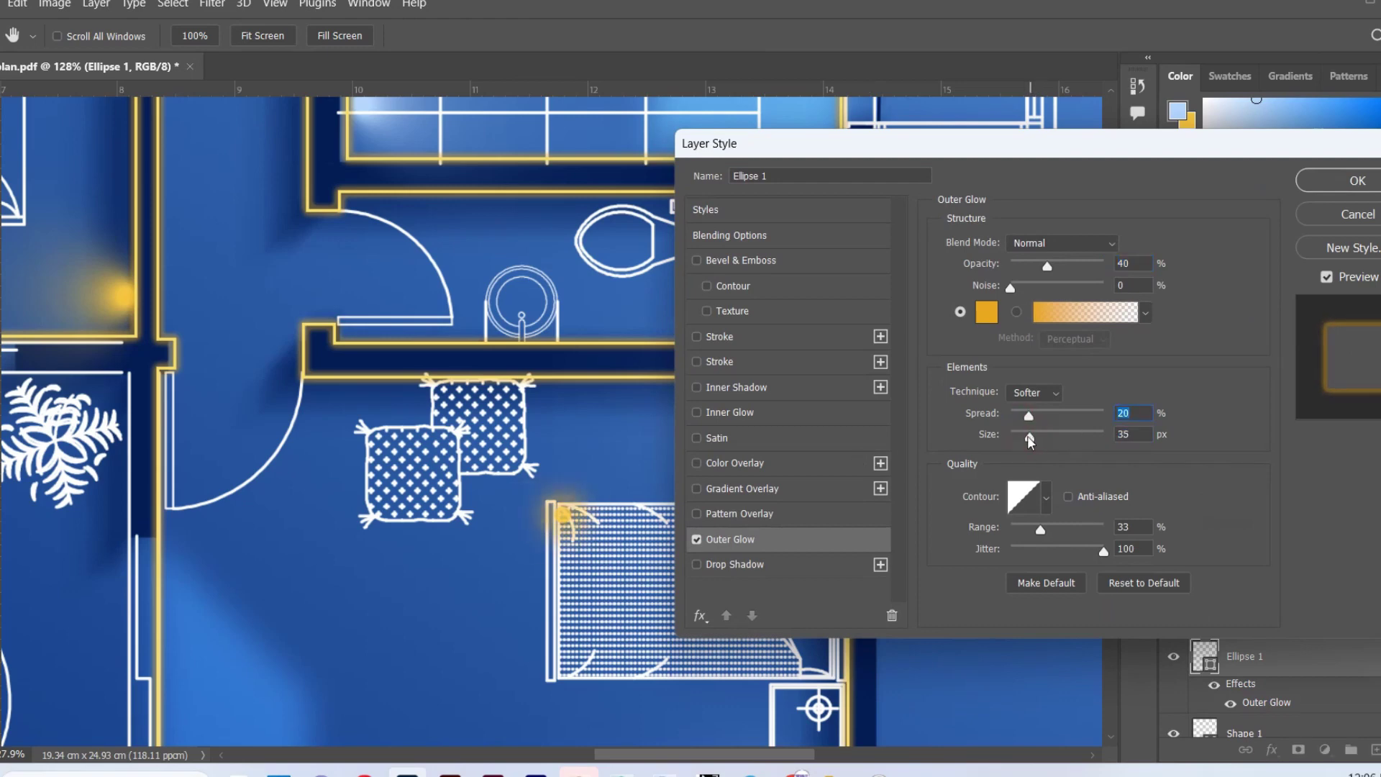
click(1352, 180)
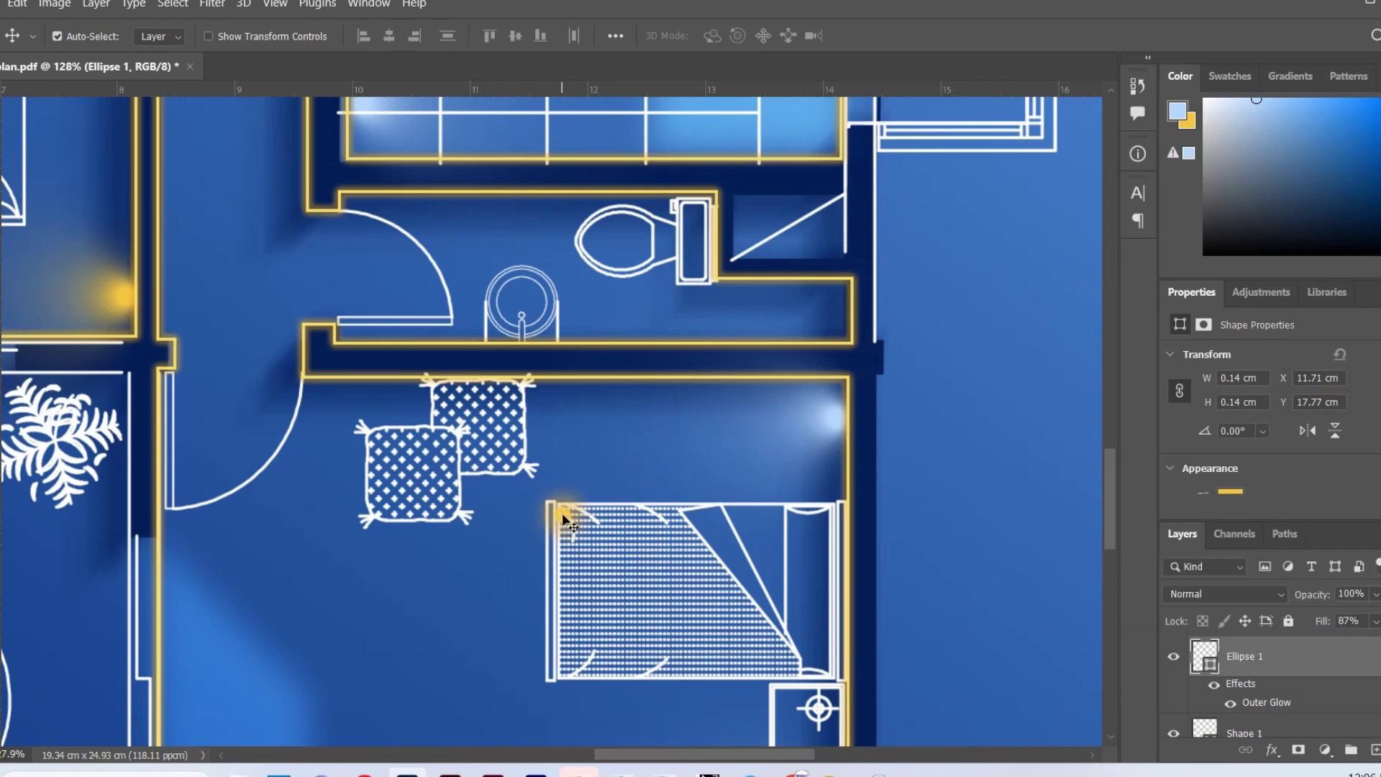
Step: Place a dot copy at the bed's bottom corner and turn the Brightness/Contrast layer back on
mouse_move(565, 518)
mouse_down()
mouse_move(568, 666)
mouse_move(729, 571)
mouse_up()
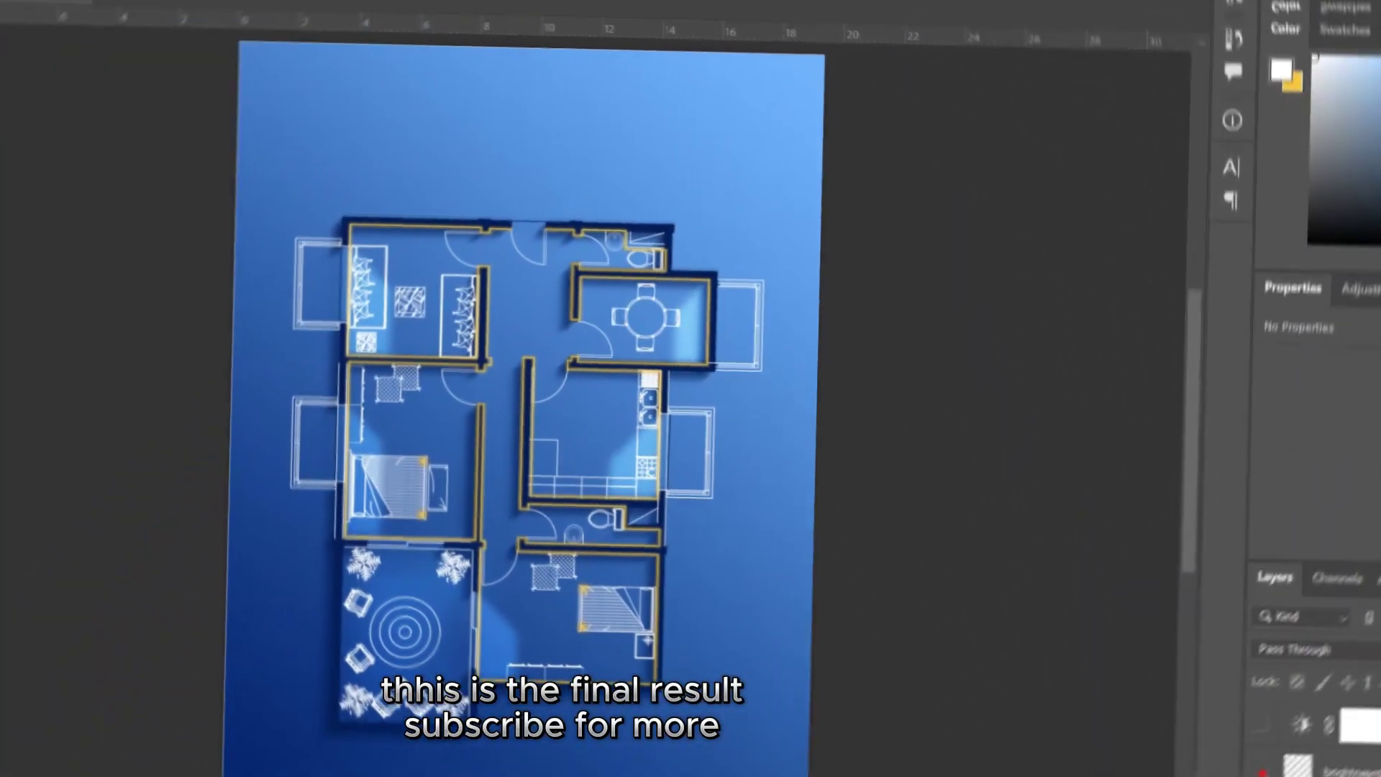
click(1276, 761)
click(1274, 712)
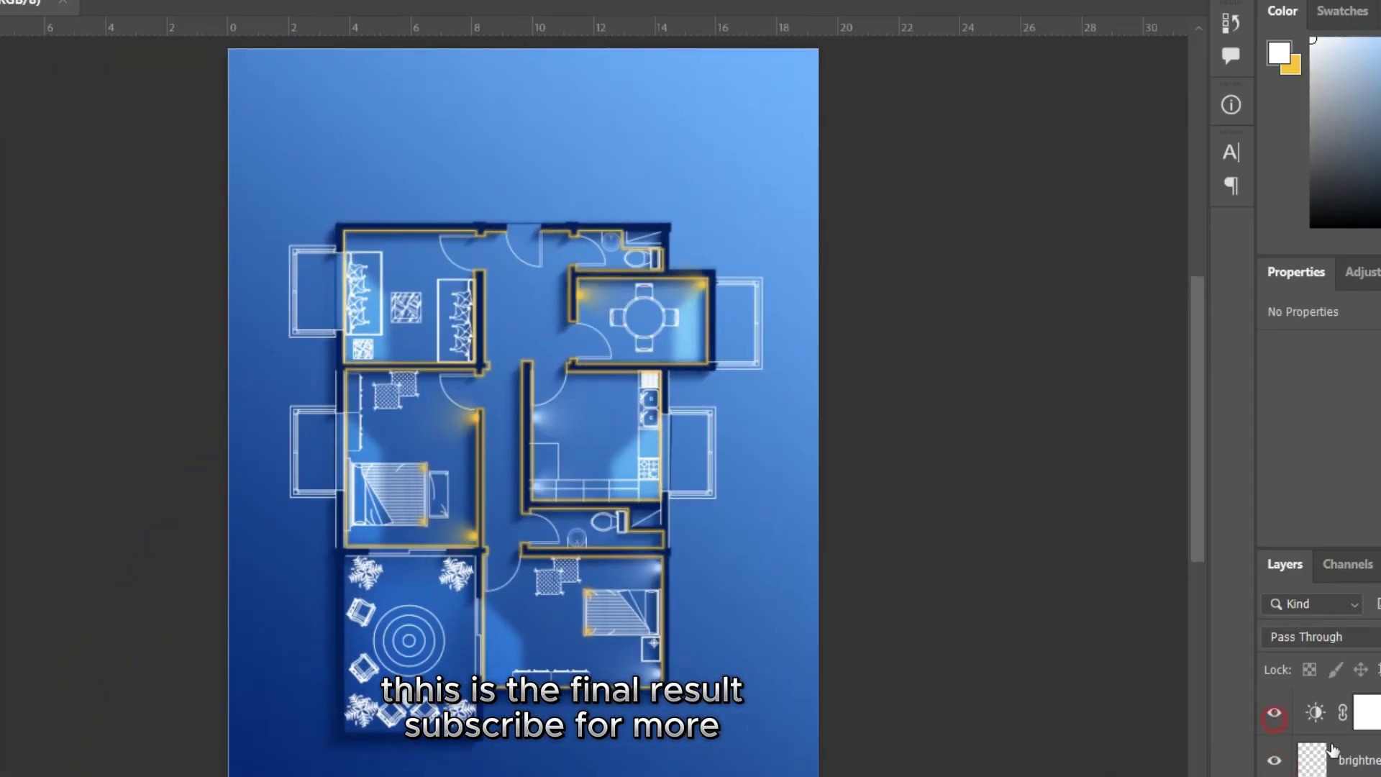